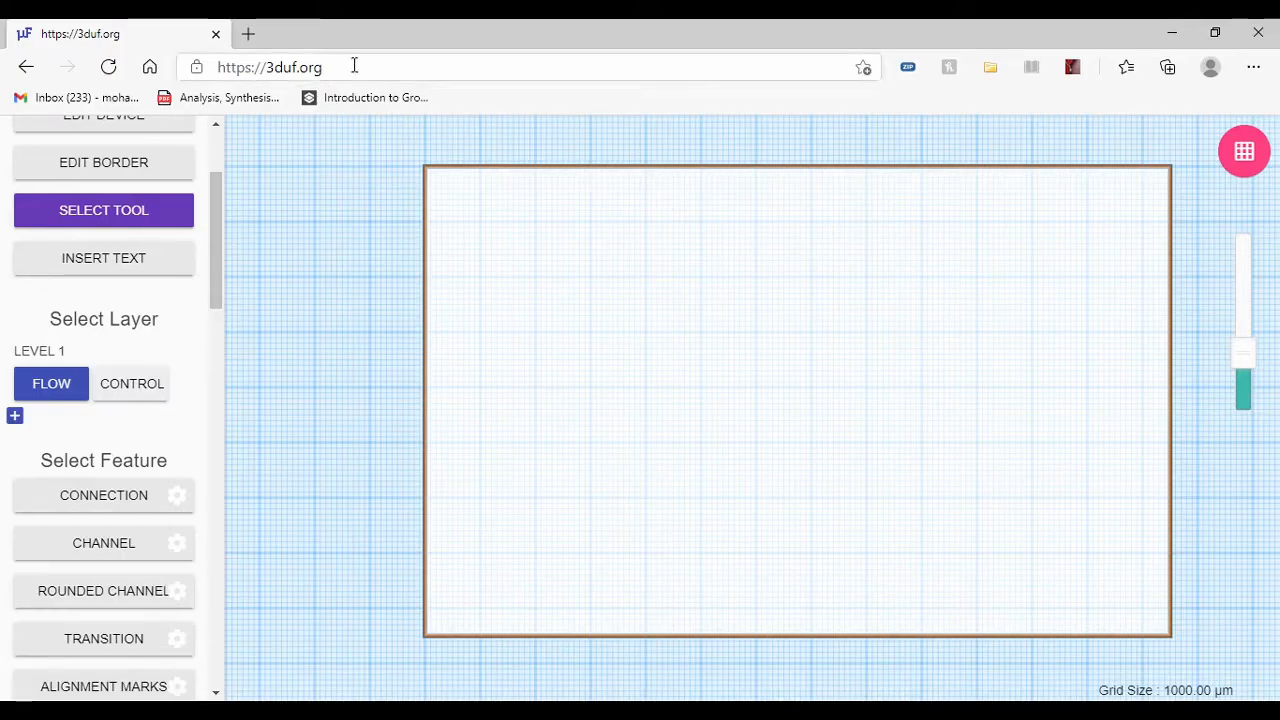
# Step: Open the device's name and size settings and close them without saving
pyautogui.moveTo(350, 62); pyautogui.dragTo(265, 68)
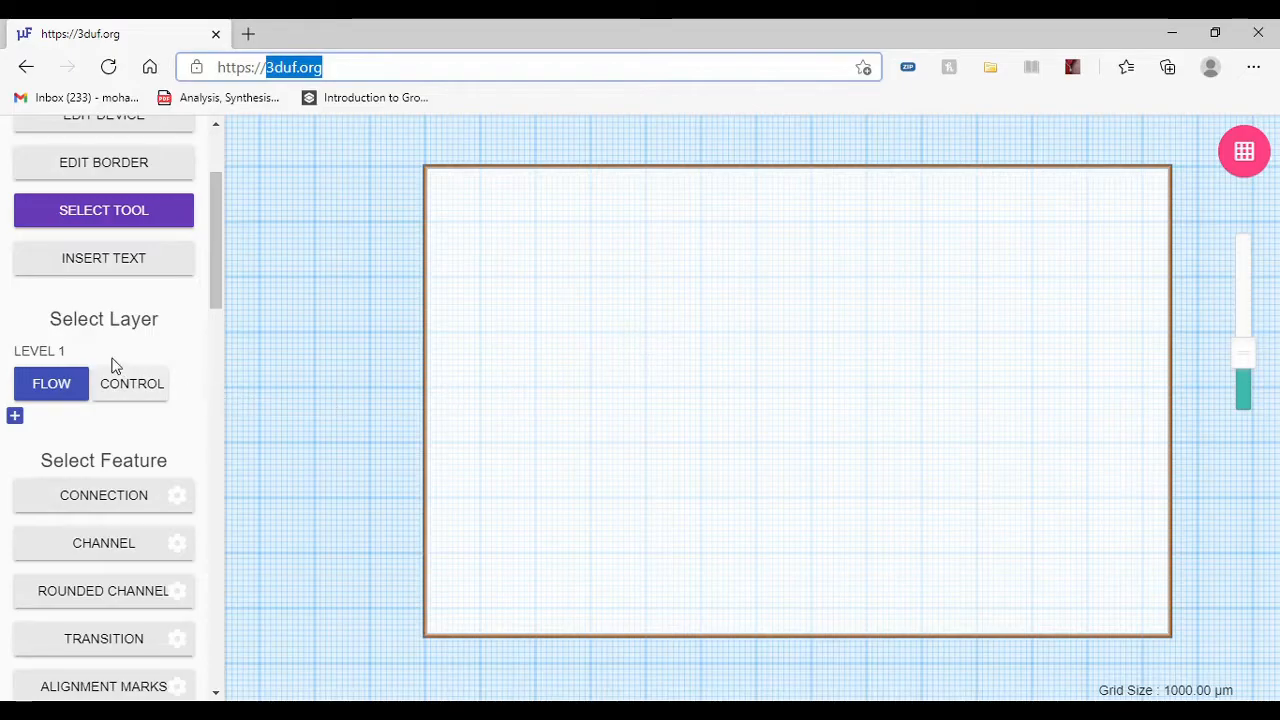
pyautogui.scroll(3, 113, 366)
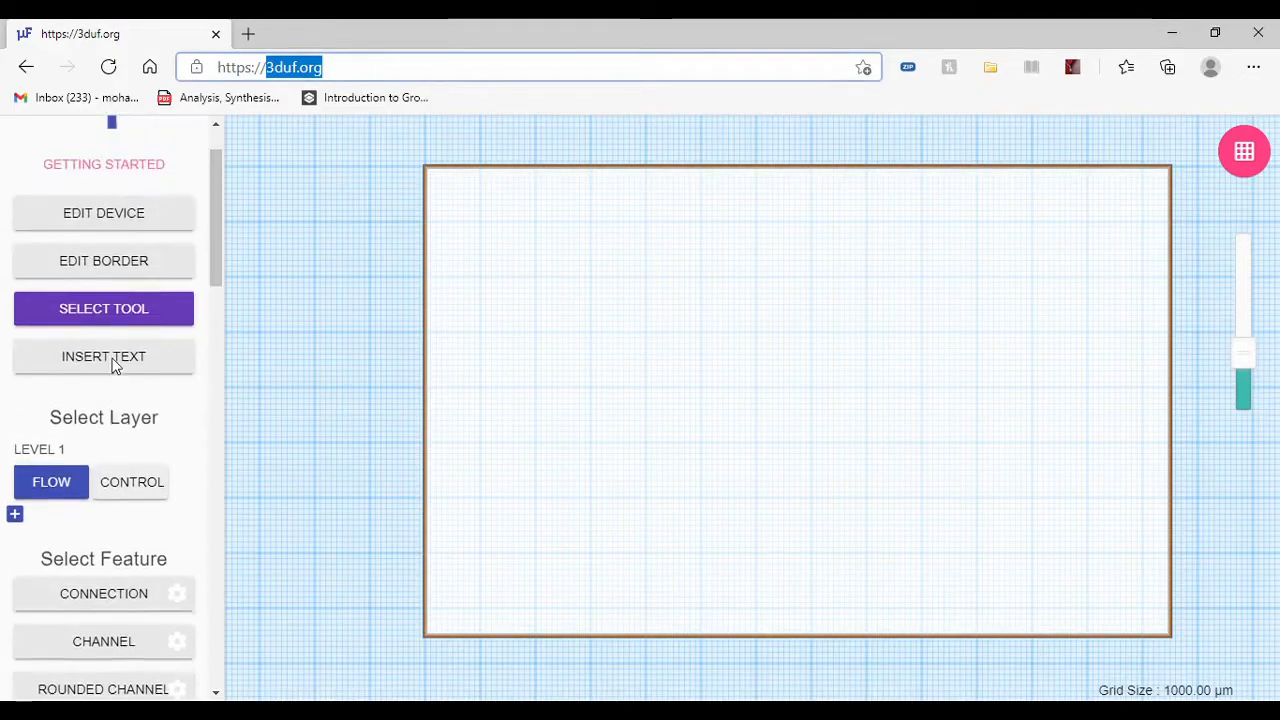
pyautogui.click(128, 290)
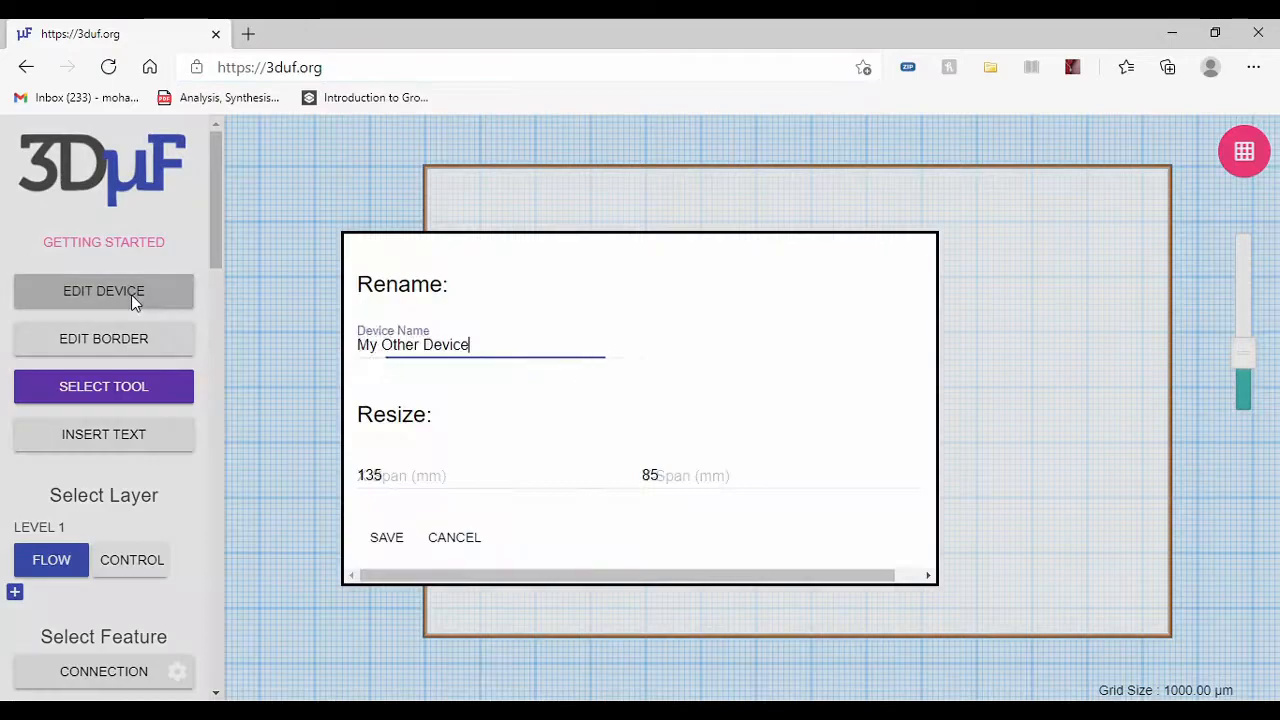
pyautogui.click(456, 537)
# Step: Look through the whole tool list, from the device and layer controls through the feature categories to the save formats
pyautogui.scroll(-10, 103, 422)
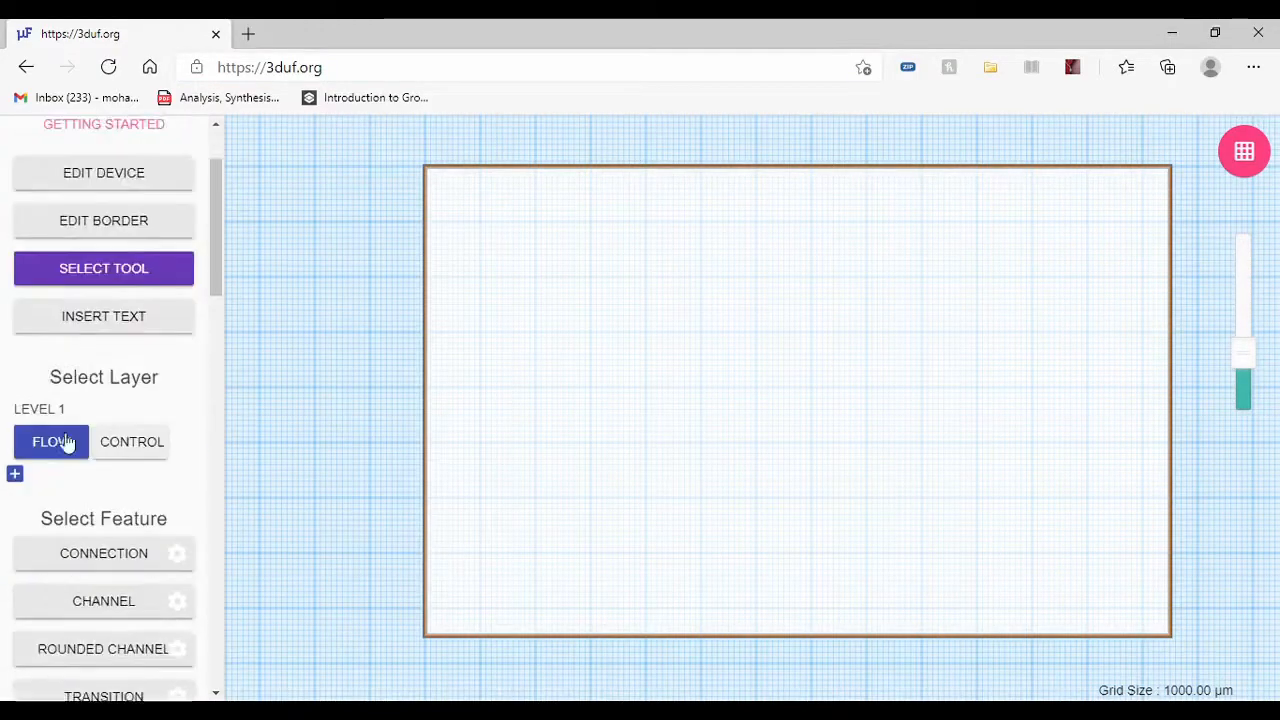
pyautogui.scroll(-3, 103, 420)
pyautogui.scroll(12, 104, 411)
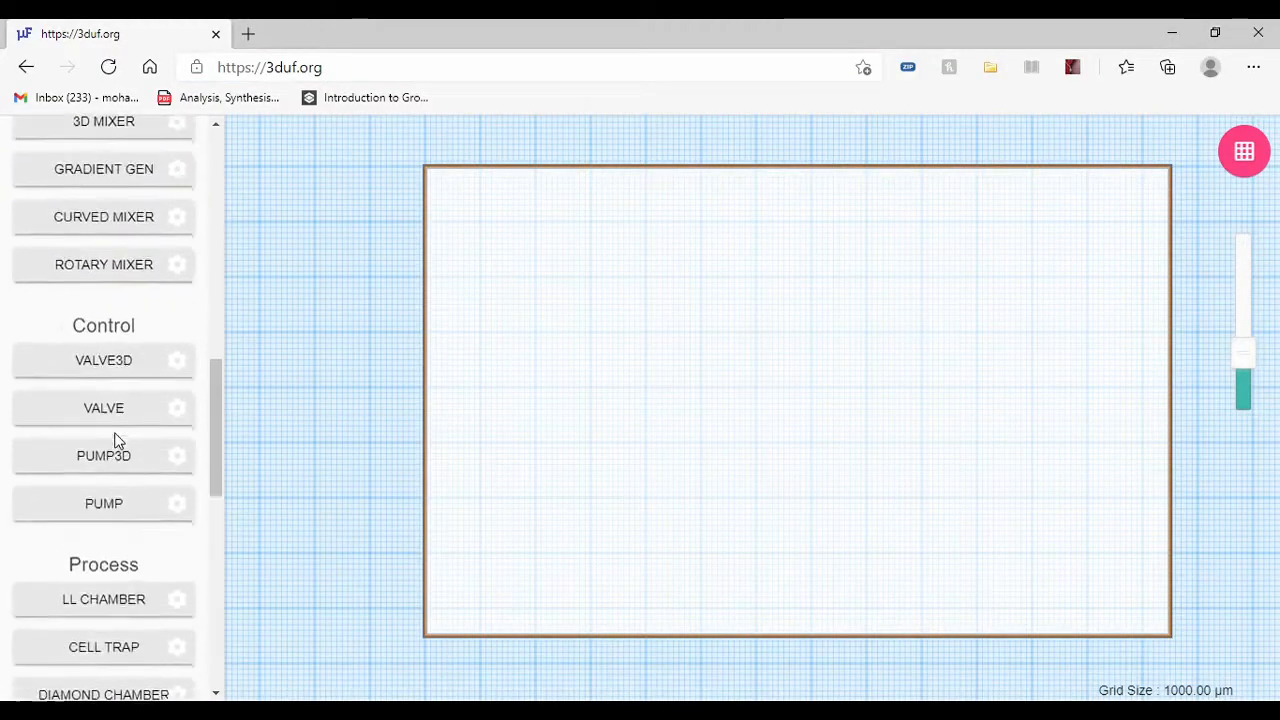
pyautogui.scroll(2, 80, 349)
pyautogui.scroll(-10, 123, 357)
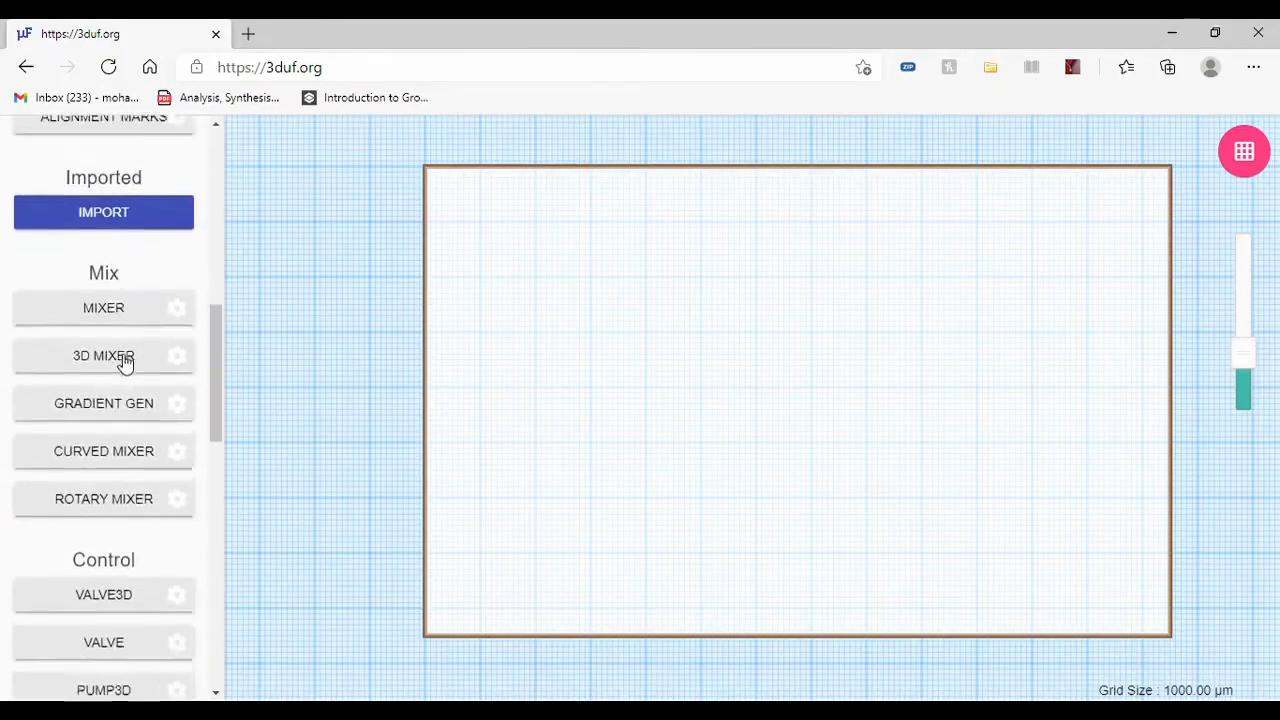
pyautogui.scroll(12, 121, 358)
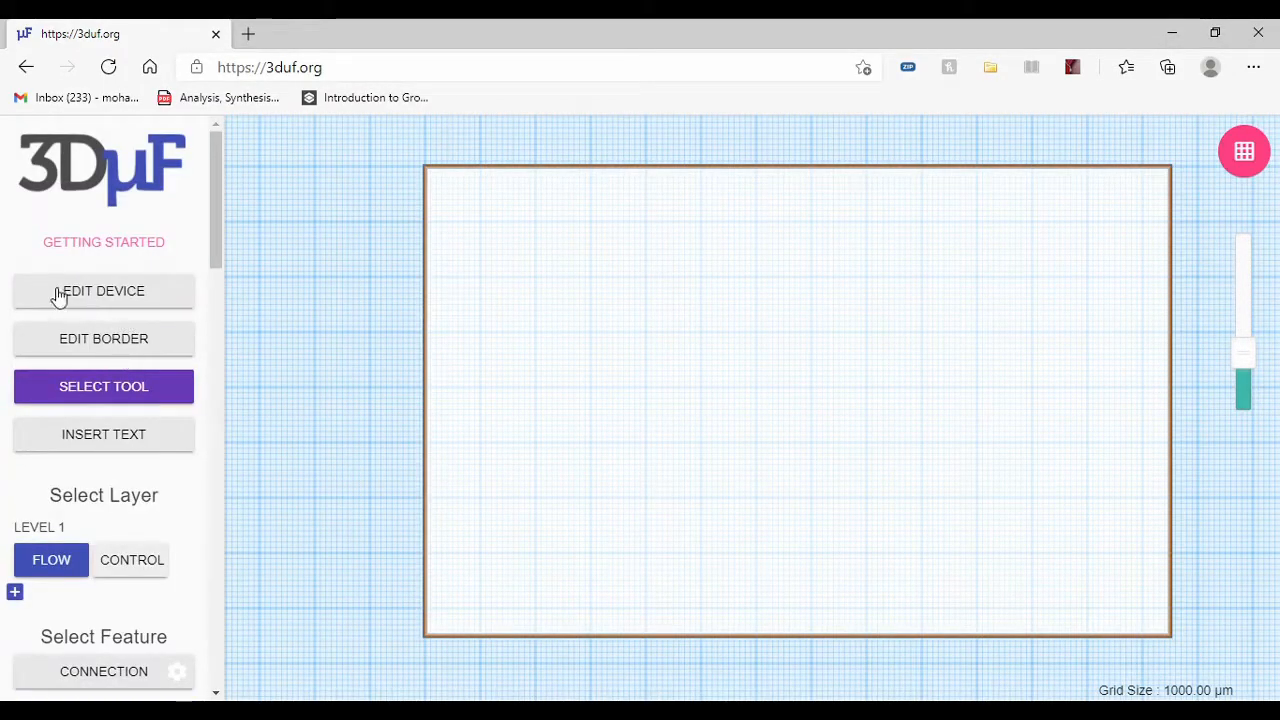
pyautogui.scroll(-4, 123, 334)
pyautogui.scroll(-4, 123, 335)
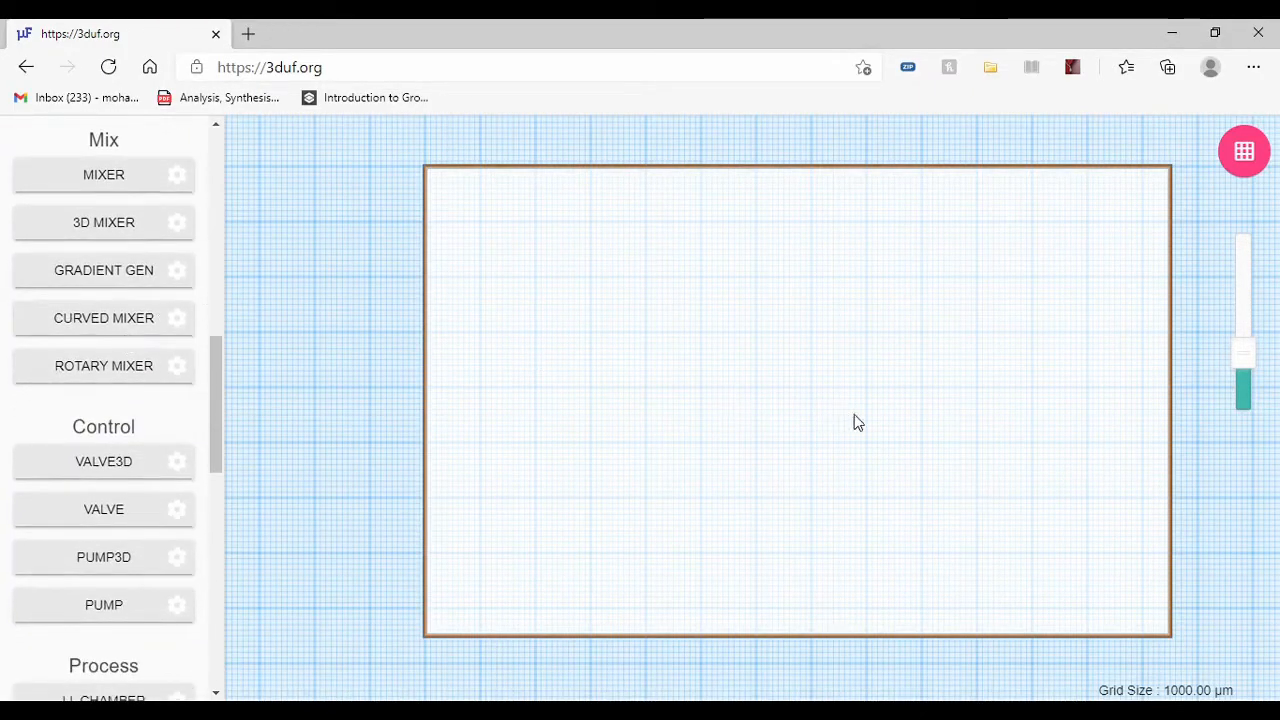
pyautogui.scroll(-7, 65, 512)
pyautogui.scroll(-2, 75, 510)
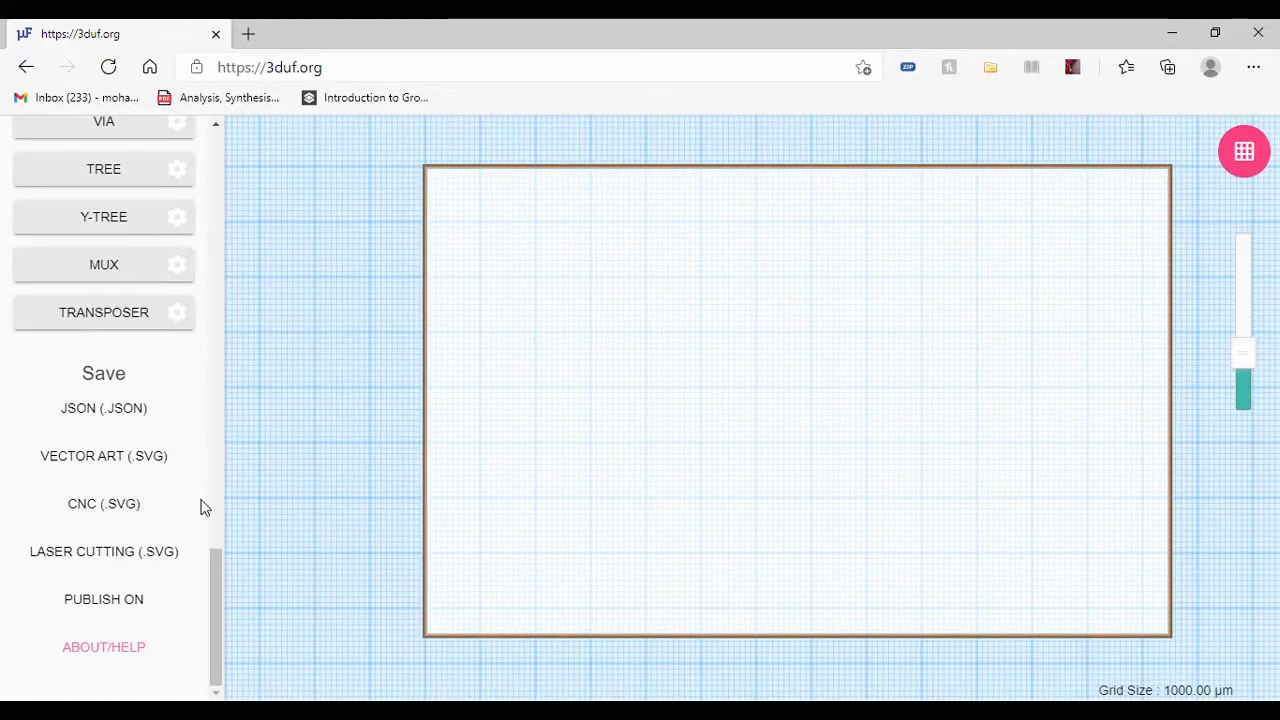
pyautogui.scroll(5, 75, 447)
pyautogui.scroll(10, 85, 440)
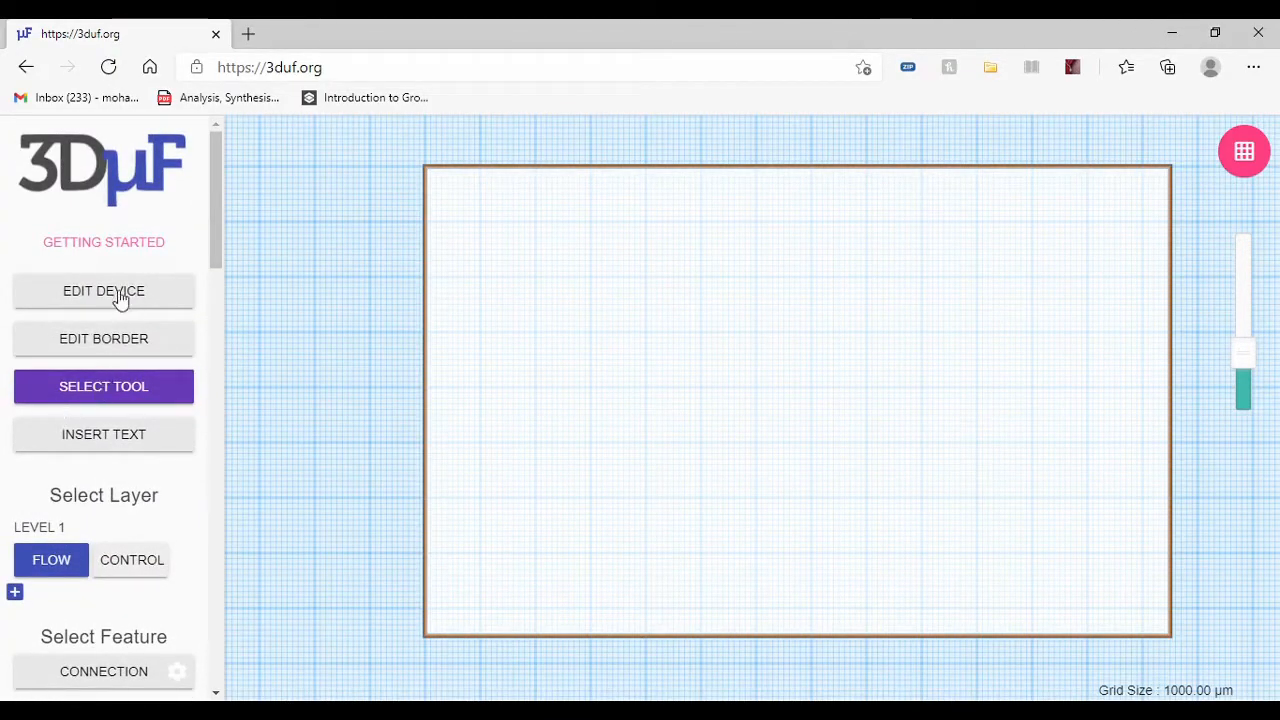
# Step: Examine the device name and the X and Y span fields in the device settings, leaving them without saving
pyautogui.click(118, 310)
pyautogui.moveTo(466, 344); pyautogui.dragTo(366, 344)
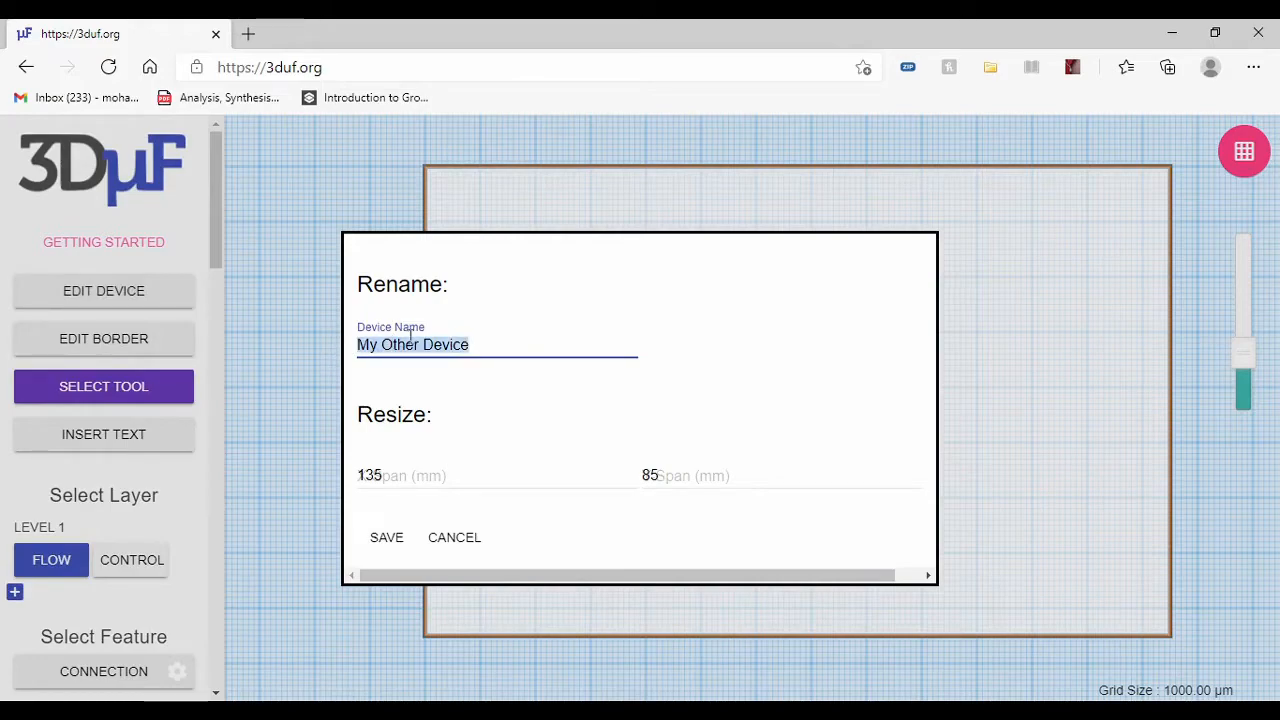
pyautogui.press('Tab')
pyautogui.press('Tab')
pyautogui.click(96, 484)
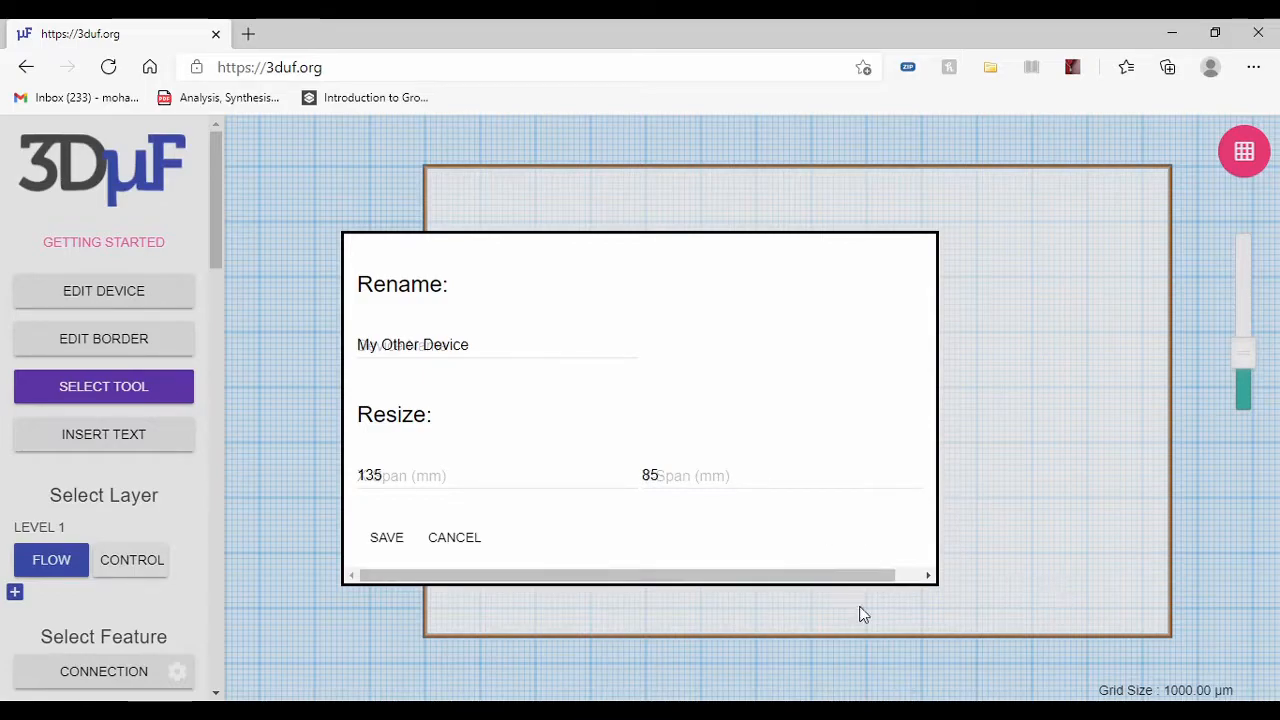
pyautogui.moveTo(851, 578)
pyautogui.mouseDown()
pyautogui.moveTo(870, 579)
pyautogui.moveTo(845, 579)
pyautogui.mouseUp()
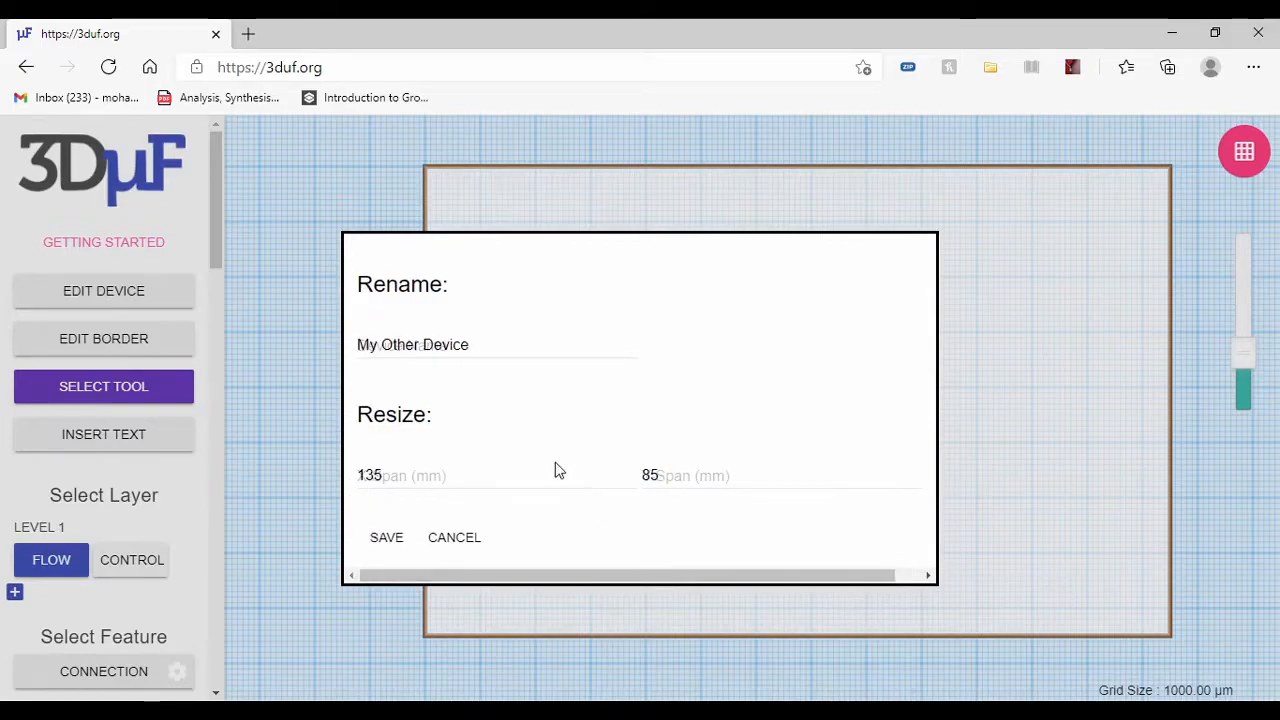
pyautogui.click(431, 545)
# Step: Examine the available features, including the Mix, Control, Process and Distribute categories
pyautogui.scroll(-2, 115, 337)
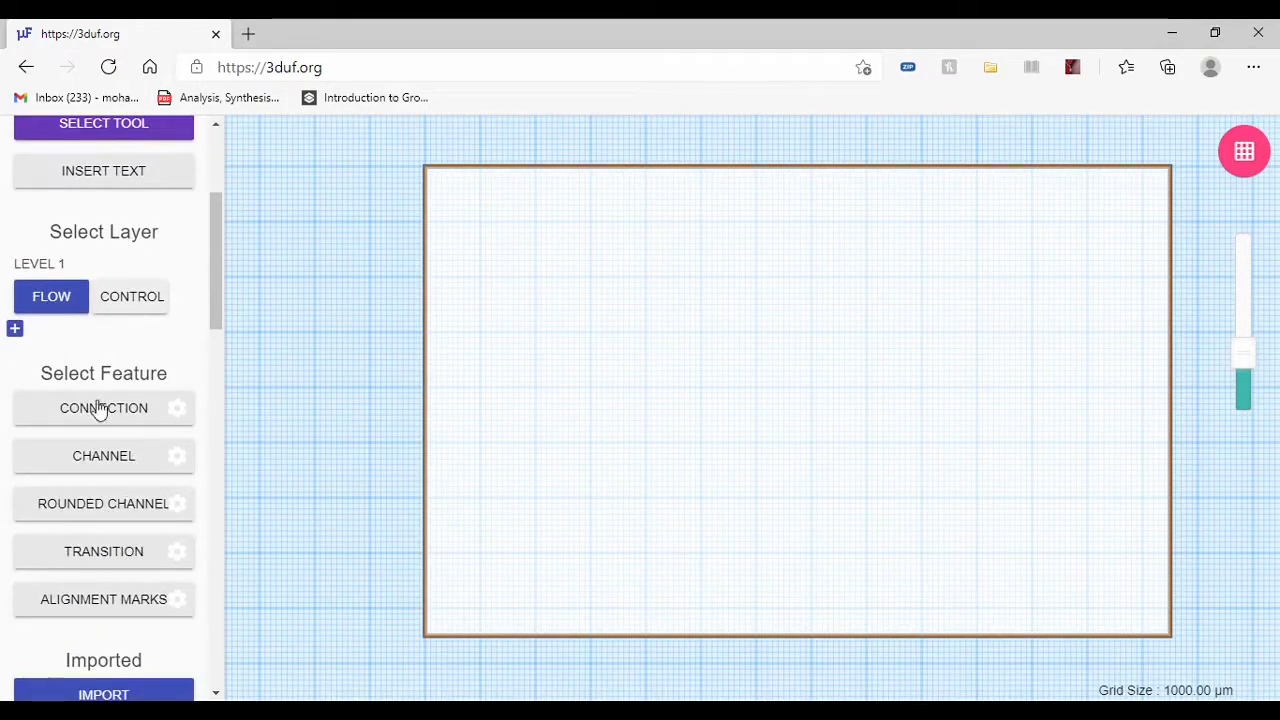
pyautogui.scroll(-1, 134, 458)
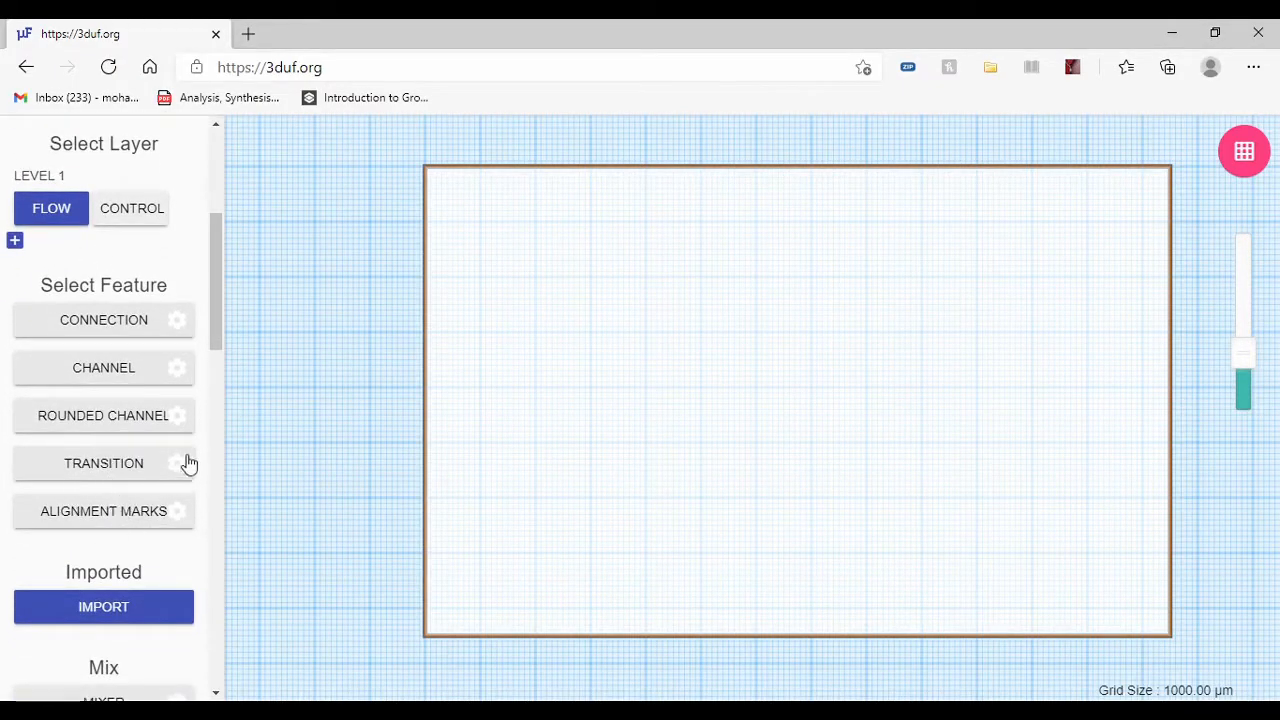
pyautogui.scroll(-5, 160, 476)
pyautogui.scroll(2, 100, 345)
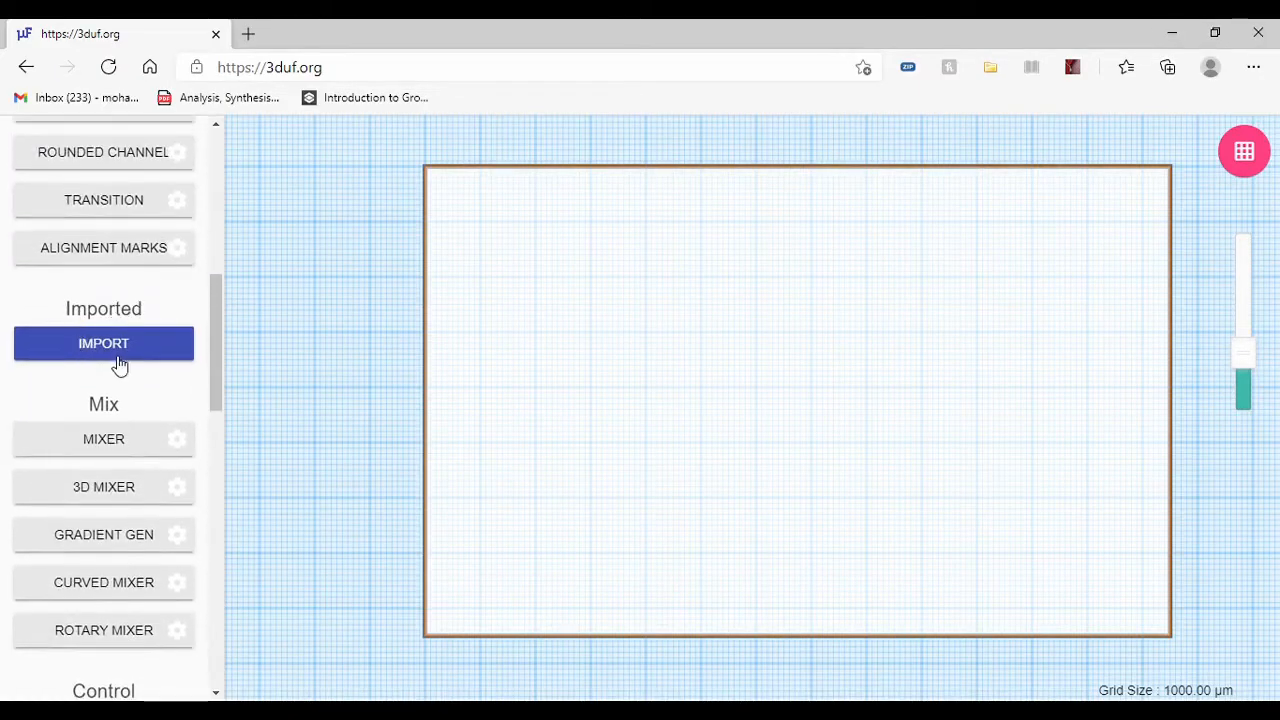
pyautogui.scroll(-2, 100, 387)
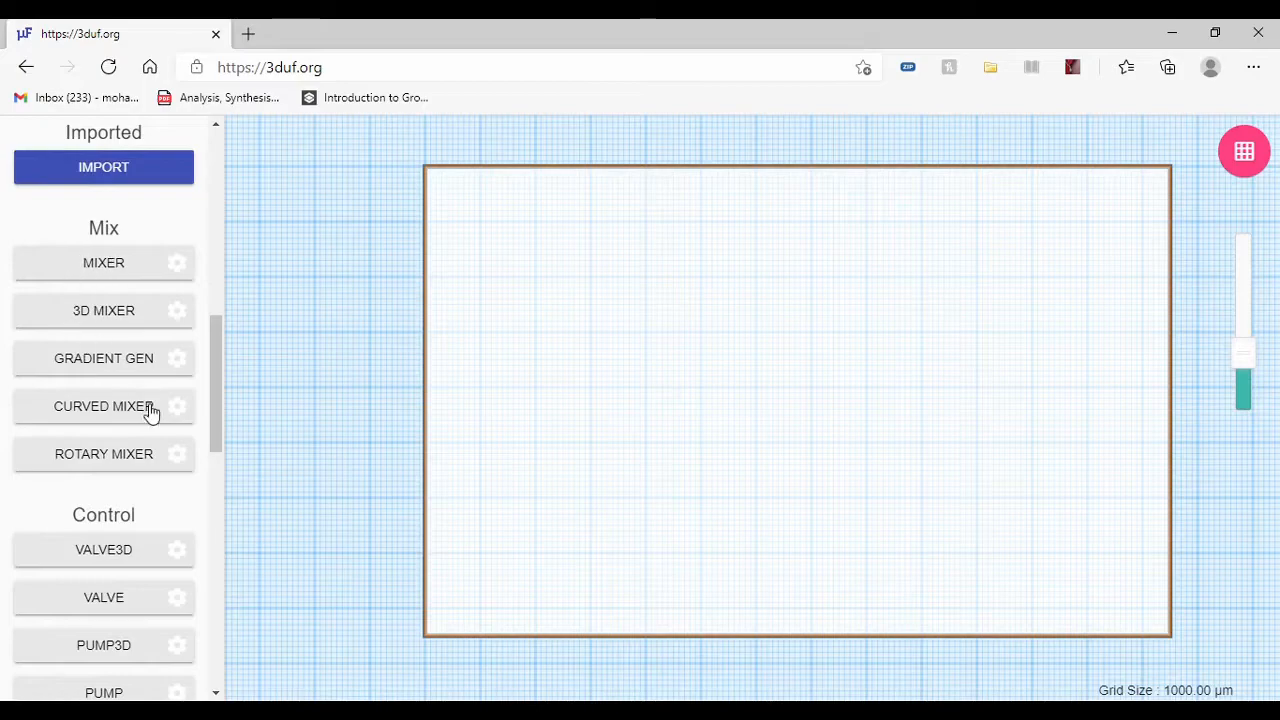
pyautogui.scroll(-3, 100, 400)
pyautogui.scroll(-2, 83, 538)
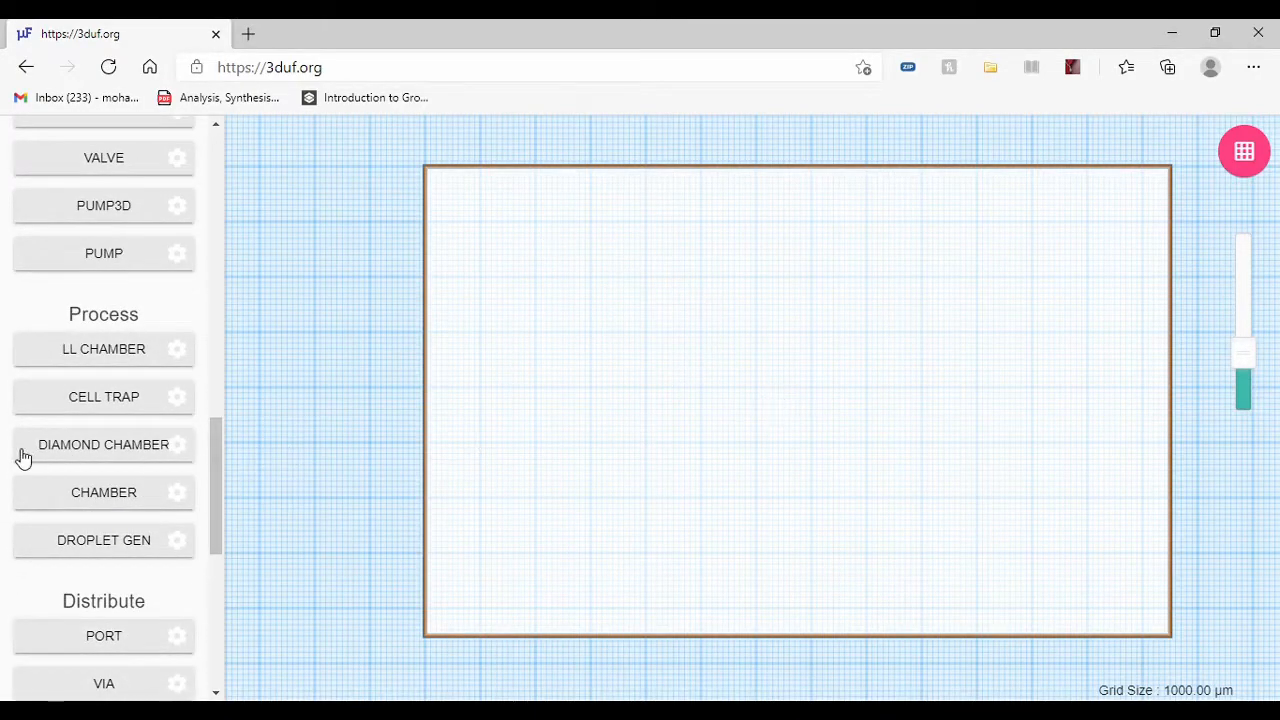
pyautogui.scroll(-2, 50, 460)
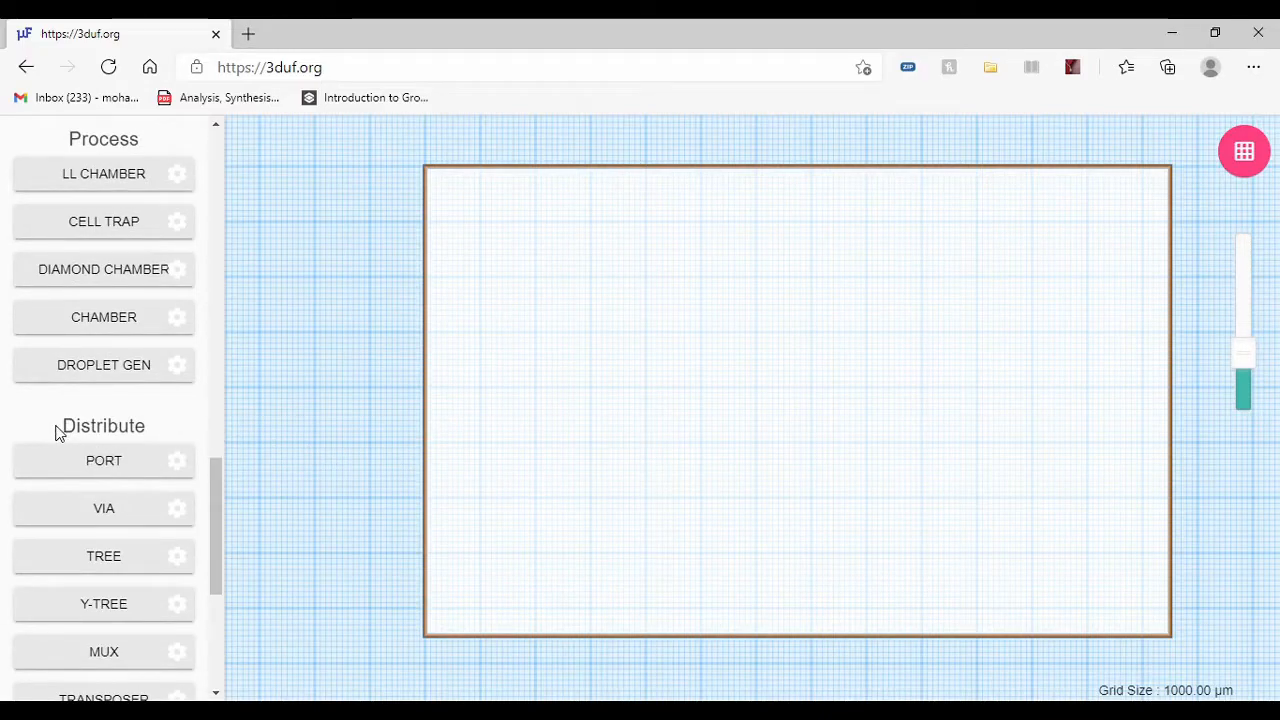
# Step: Set the Port feature's portRadius to 1000 µm and place a port about 10 mm inside the device's left border, near mid-height
pyautogui.click(100, 466)
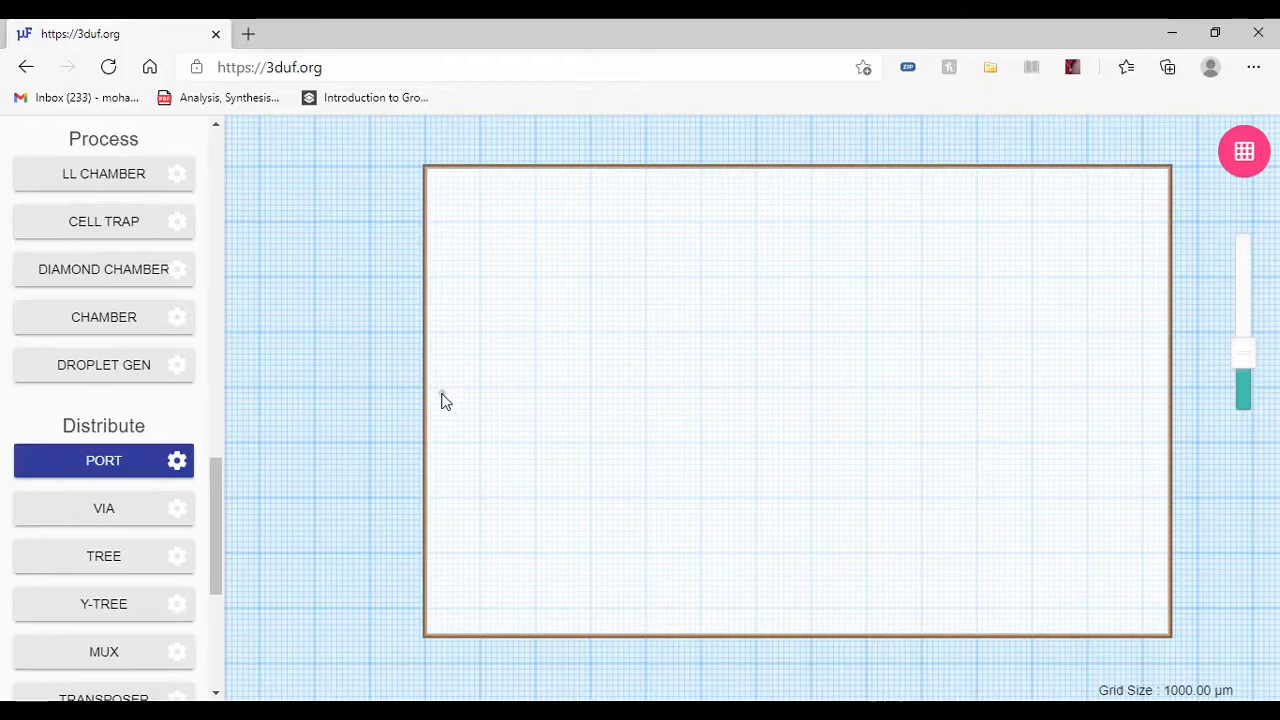
pyautogui.scroll(3, 450, 392)
pyautogui.click(324, 391)
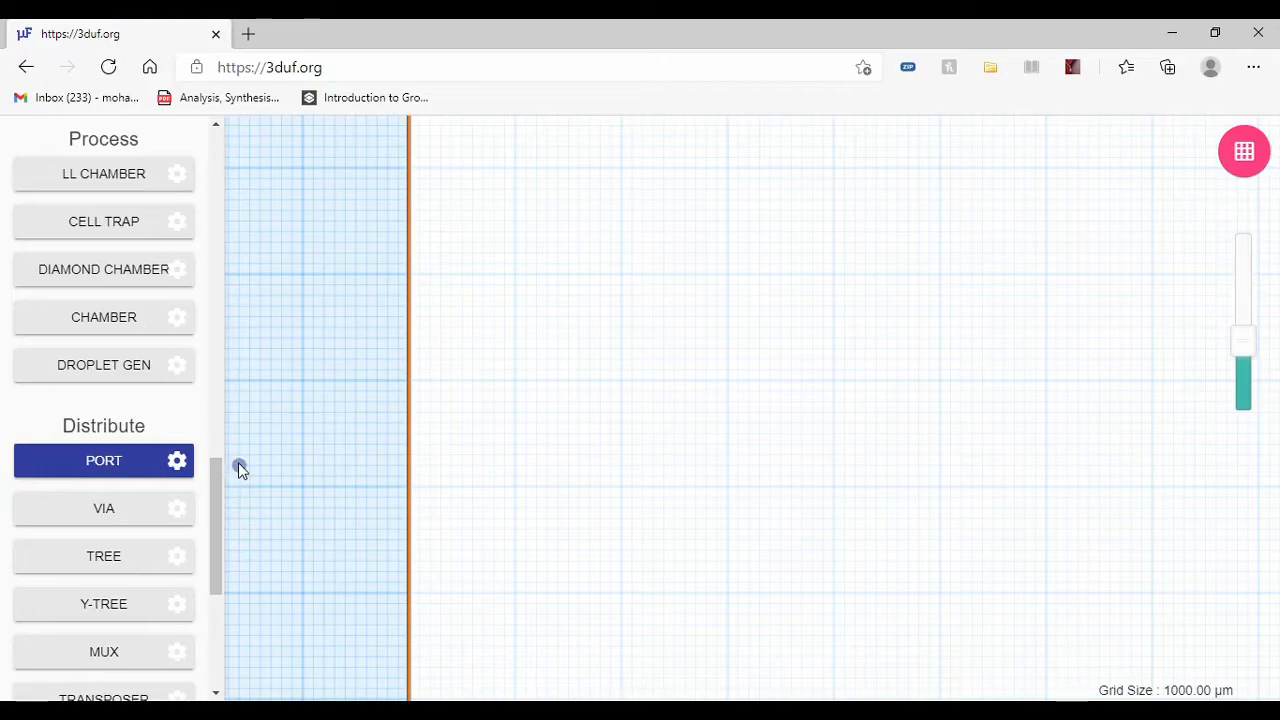
pyautogui.click(176, 466)
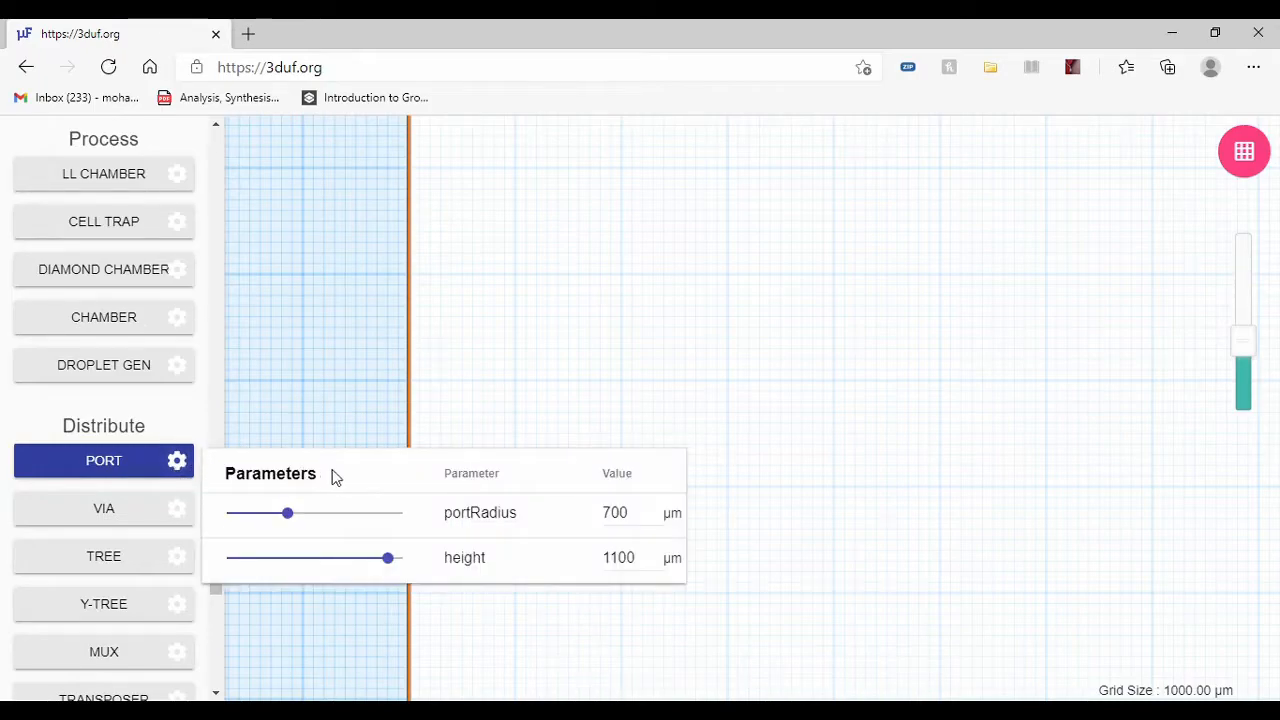
pyautogui.click(163, 473)
pyautogui.click(177, 461)
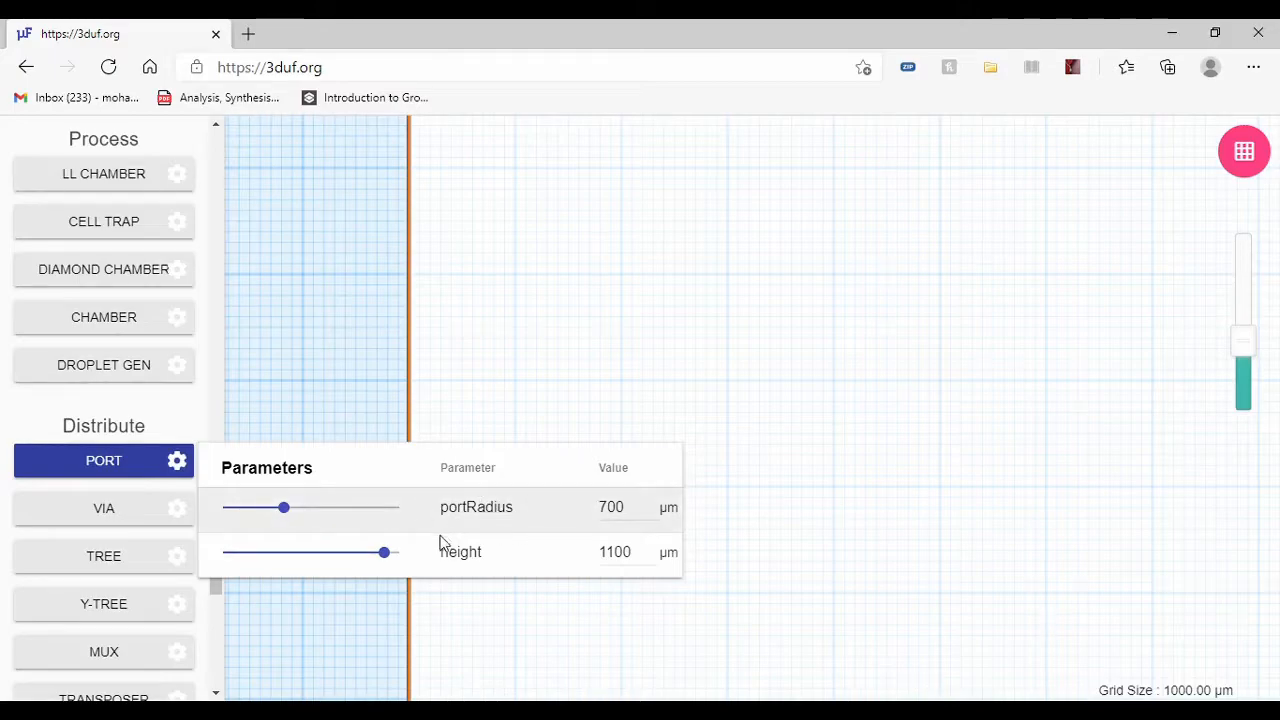
pyautogui.moveTo(283, 507); pyautogui.dragTo(315, 512)
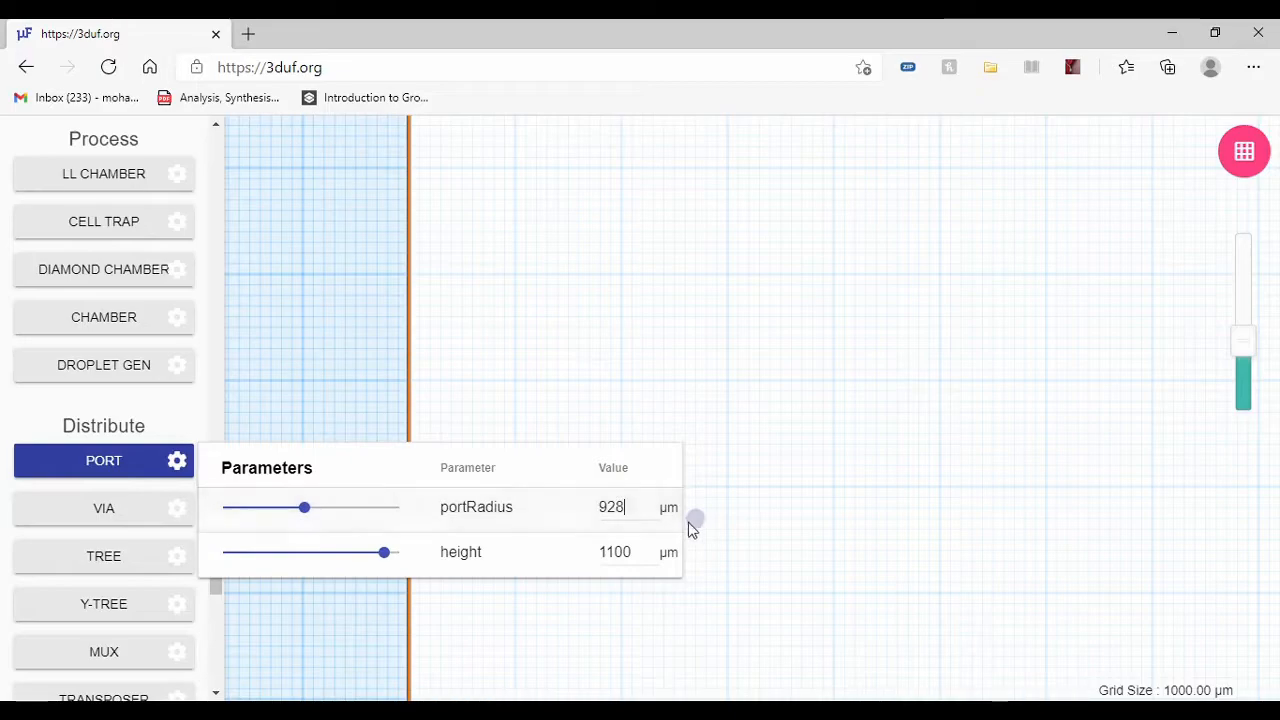
pyautogui.moveTo(640, 524); pyautogui.dragTo(528, 516)
pyautogui.write('1000')
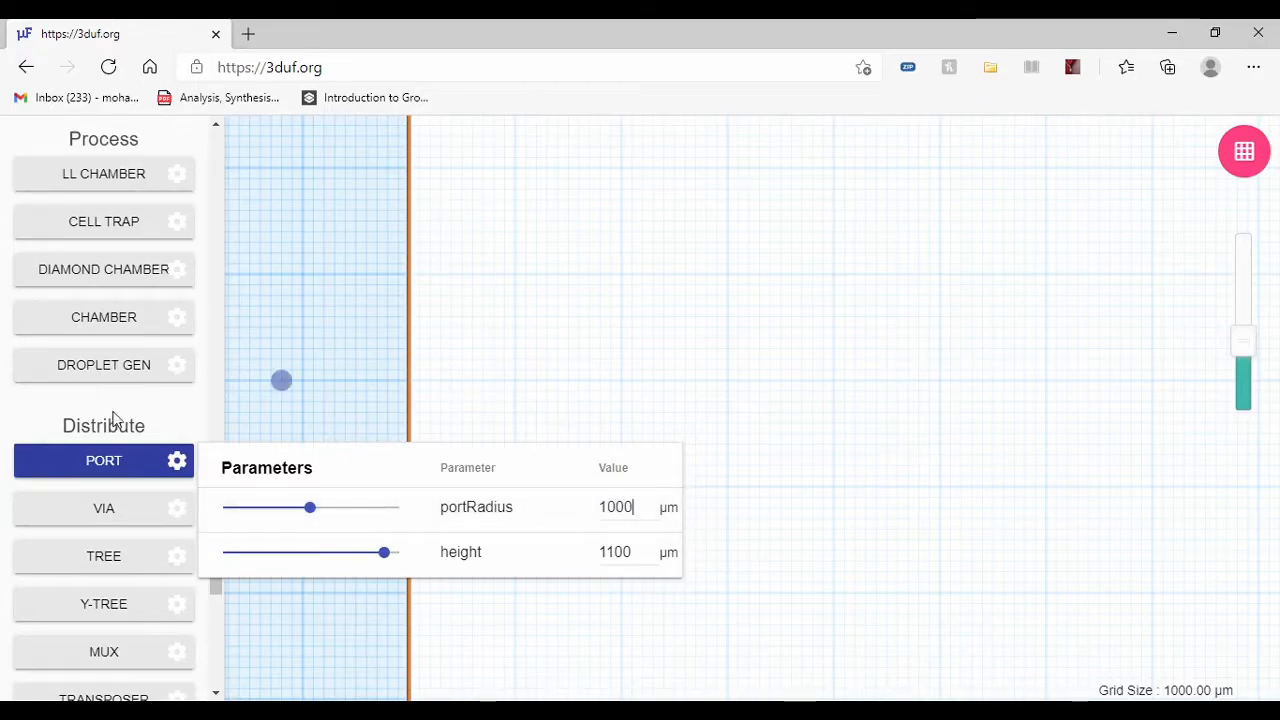
pyautogui.click(141, 458)
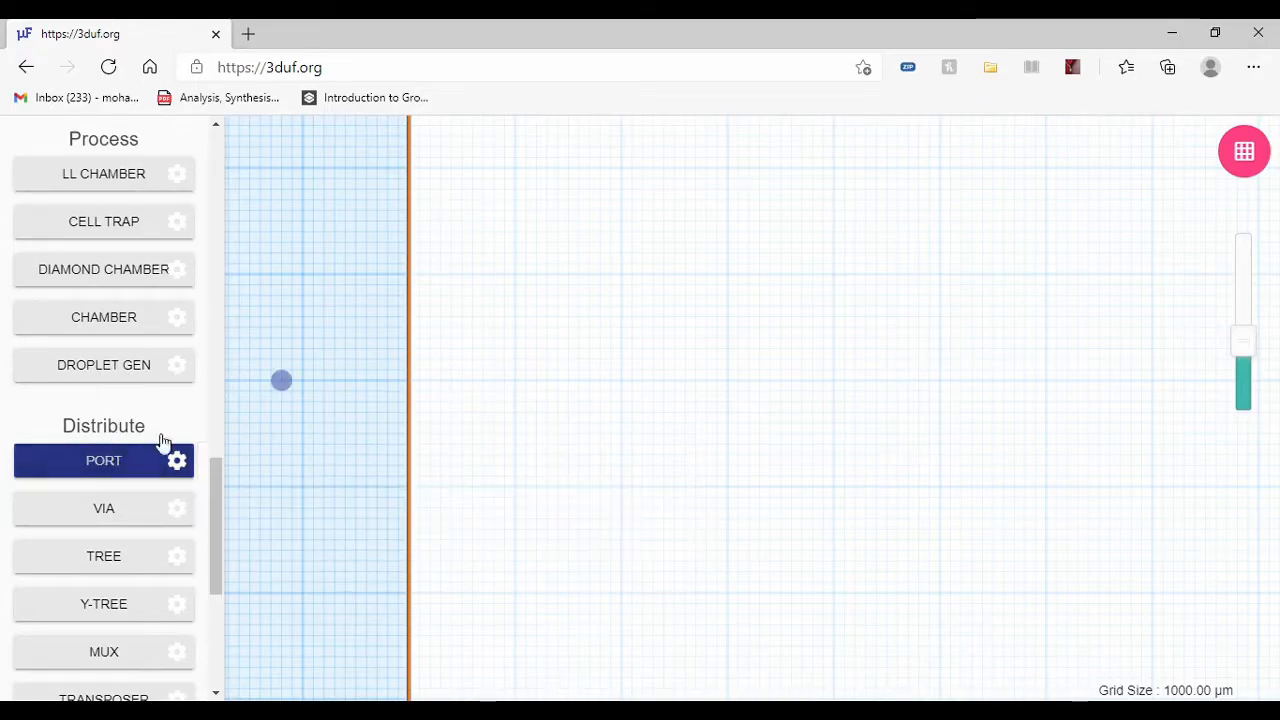
pyautogui.click(515, 381)
# Step: Examine the port's radius and height parameters, then look over the save formats and the other feature categories
pyautogui.click(186, 462)
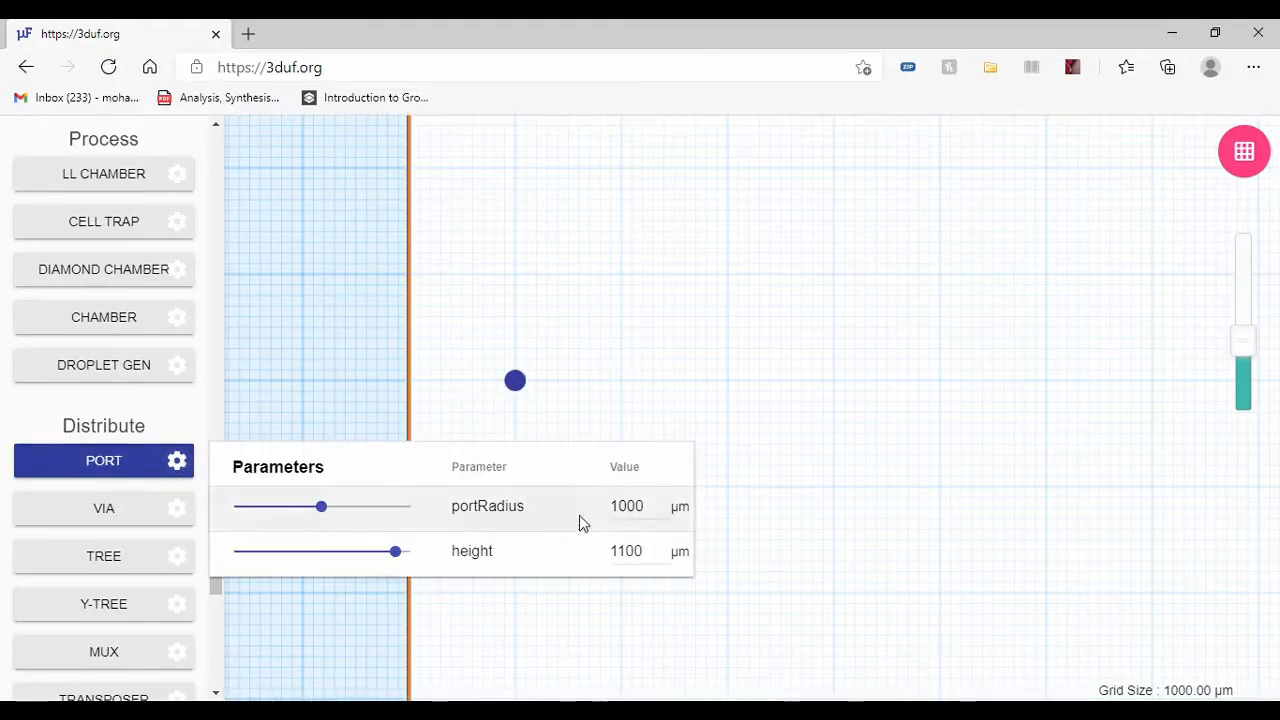
pyautogui.doubleClick(620, 550)
pyautogui.click(197, 415)
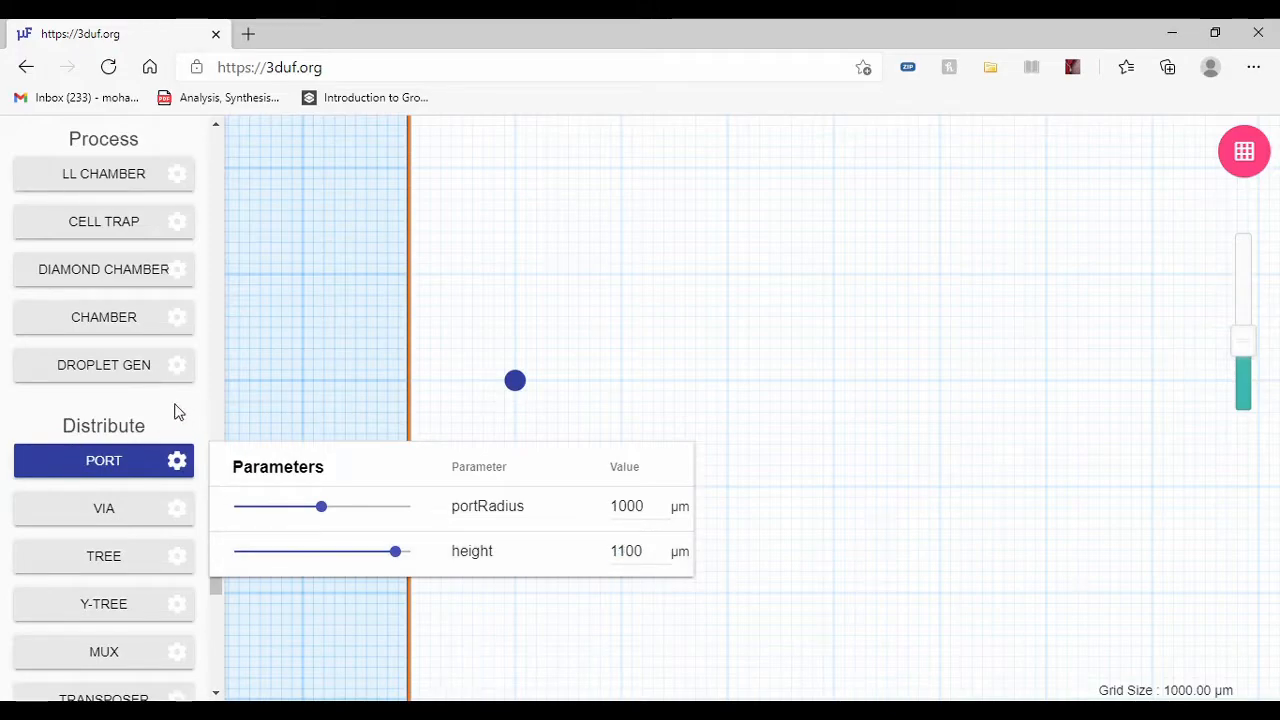
pyautogui.scroll(-4, 180, 414)
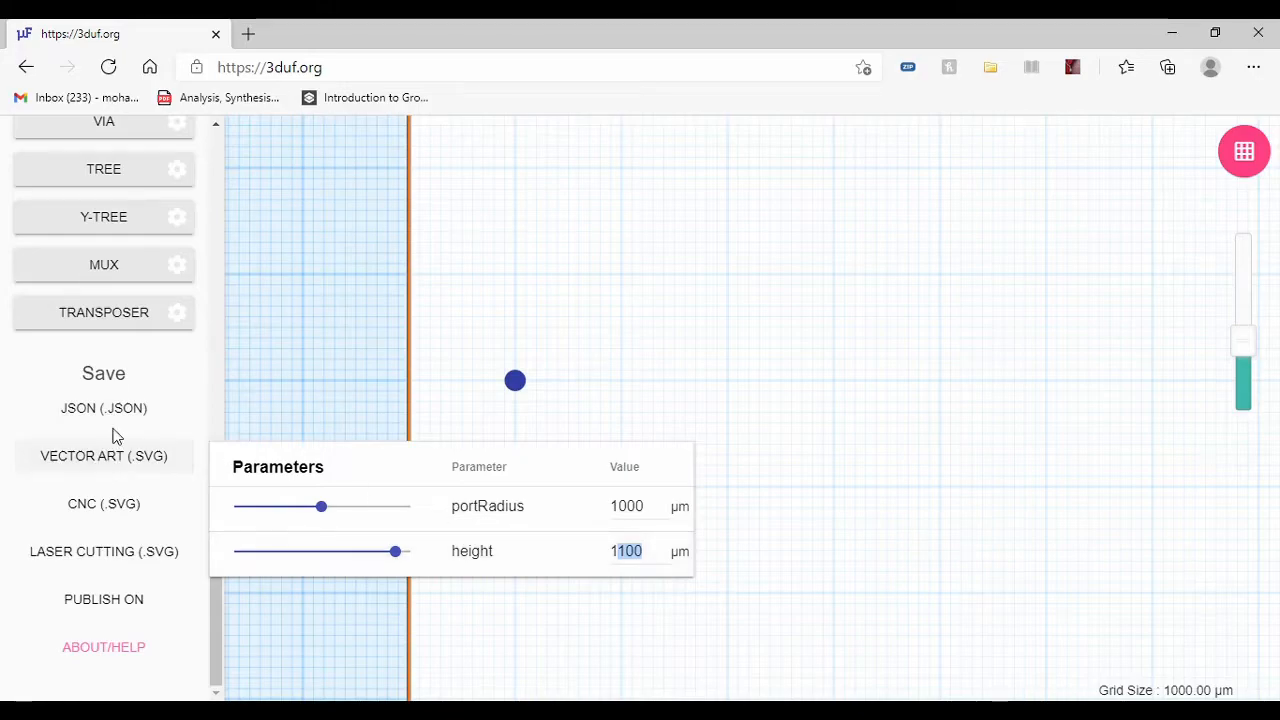
pyautogui.scroll(1, 113, 430)
pyautogui.click(159, 468)
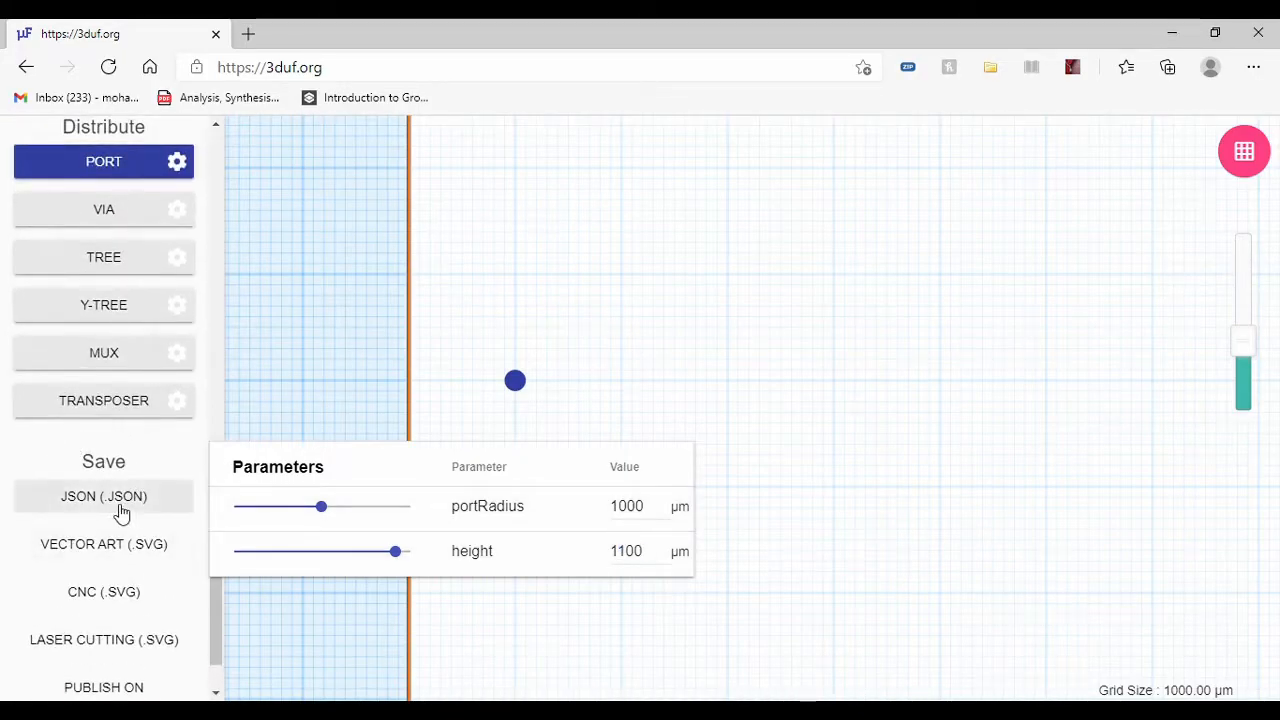
pyautogui.scroll(12, 128, 512)
pyautogui.scroll(3, 95, 400)
pyautogui.scroll(-7, 109, 349)
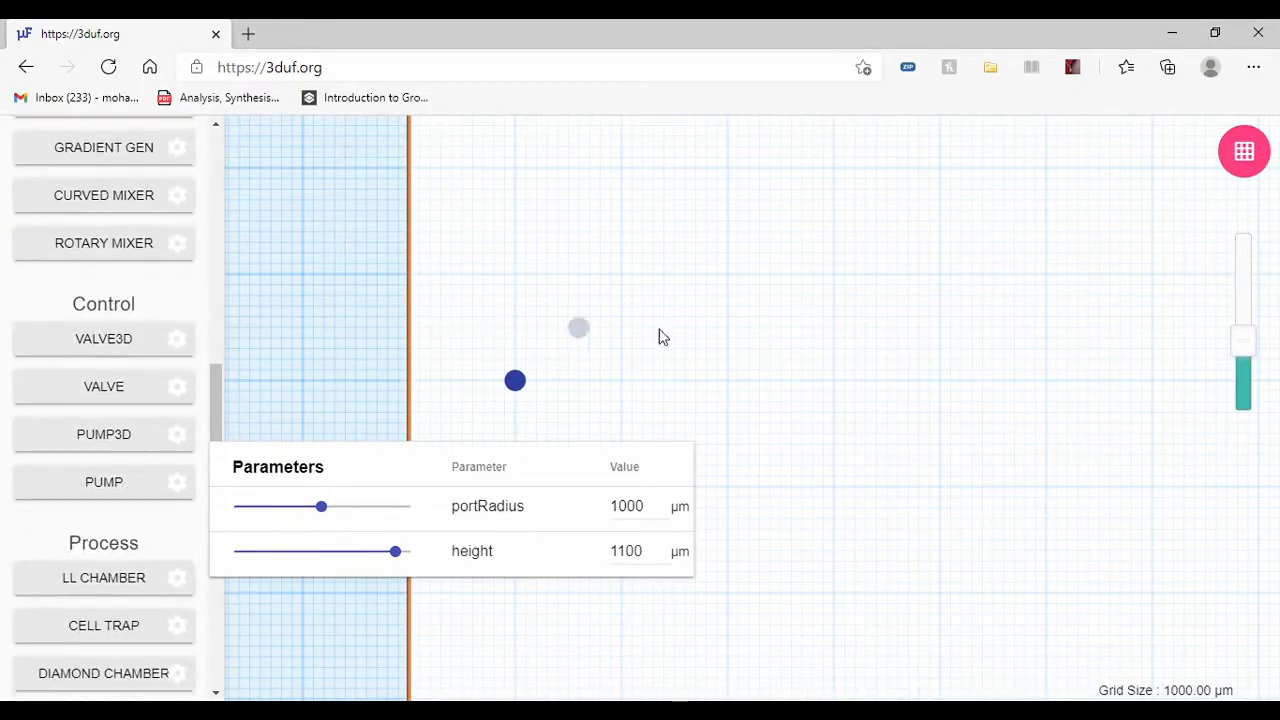
pyautogui.scroll(2, 274, 367)
pyautogui.scroll(2, 48, 300)
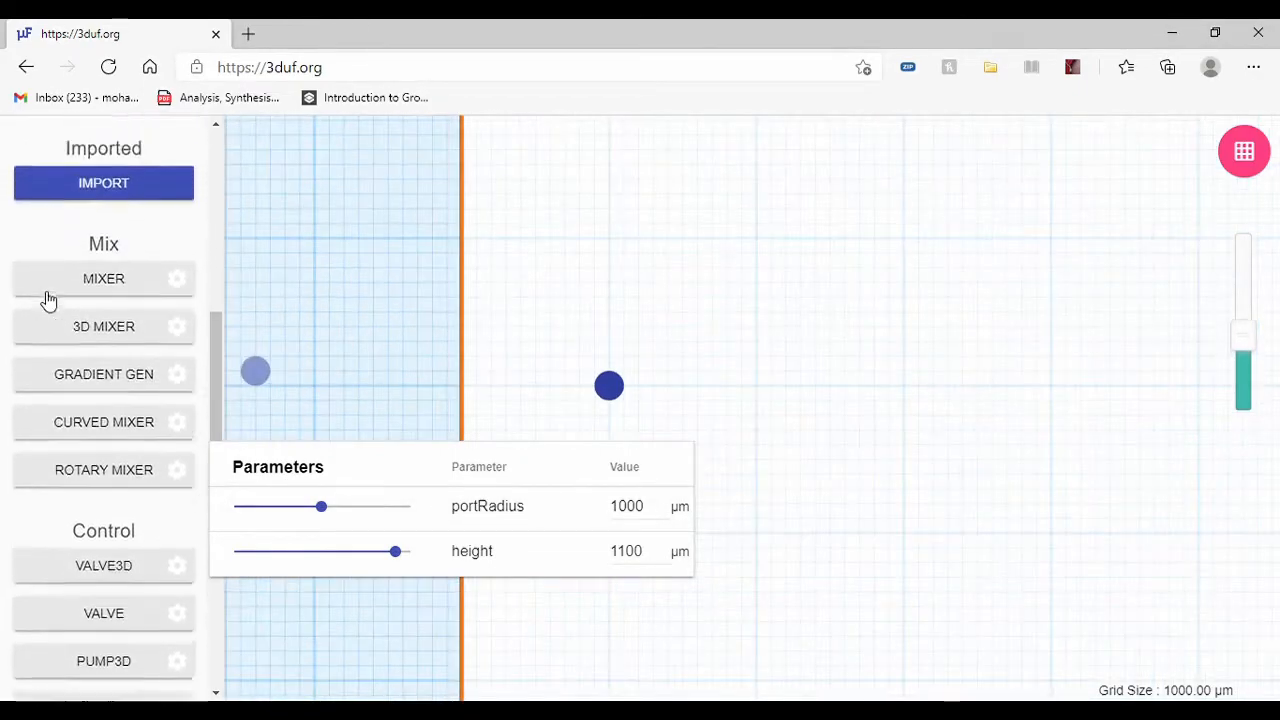
pyautogui.scroll(-2, 553, 378)
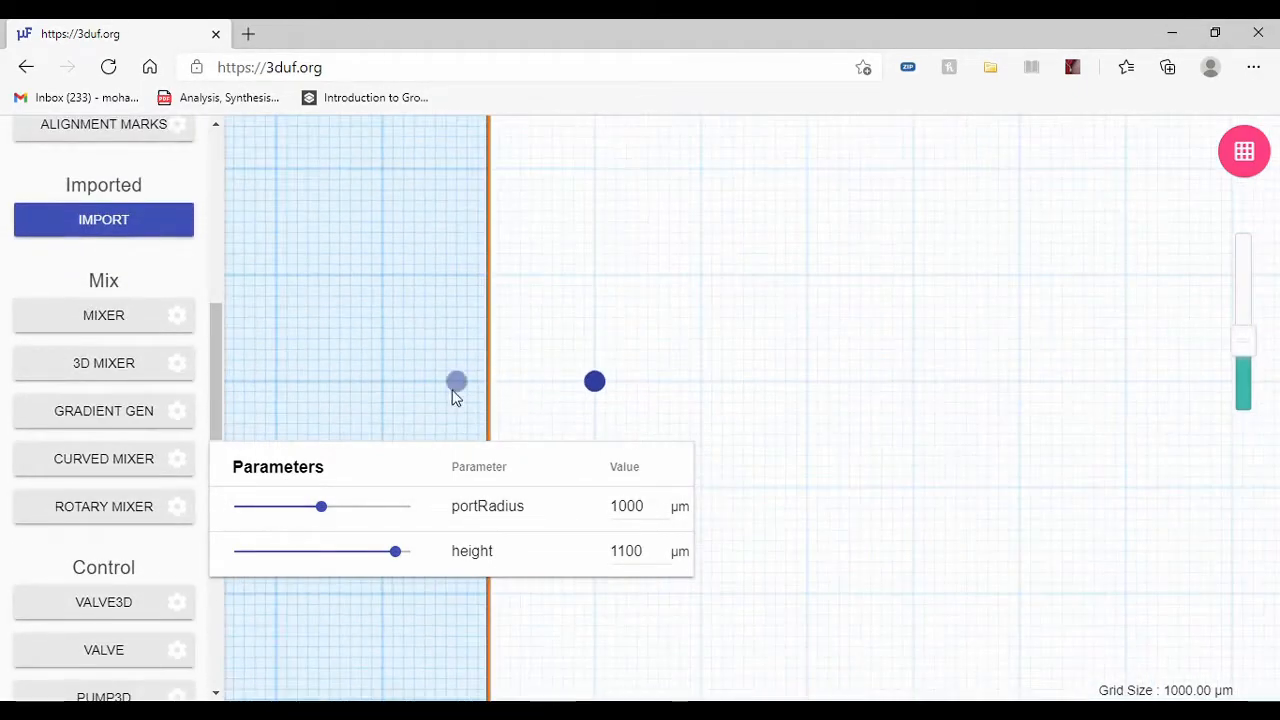
# Step: Set portRadius to 1558 µm and place a second port about 70 mm right of the first, at the same height
pyautogui.click(595, 382)
pyautogui.scroll(-2, 431, 380)
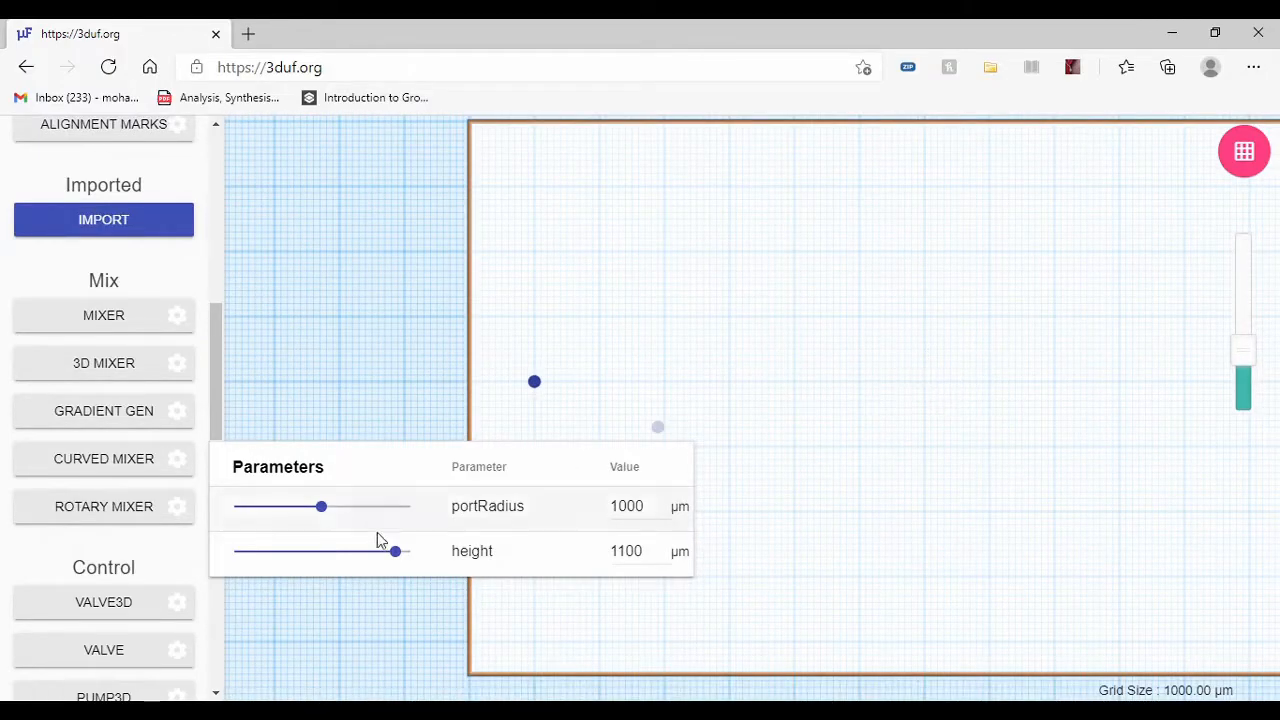
pyautogui.moveTo(330, 510); pyautogui.dragTo(371, 507)
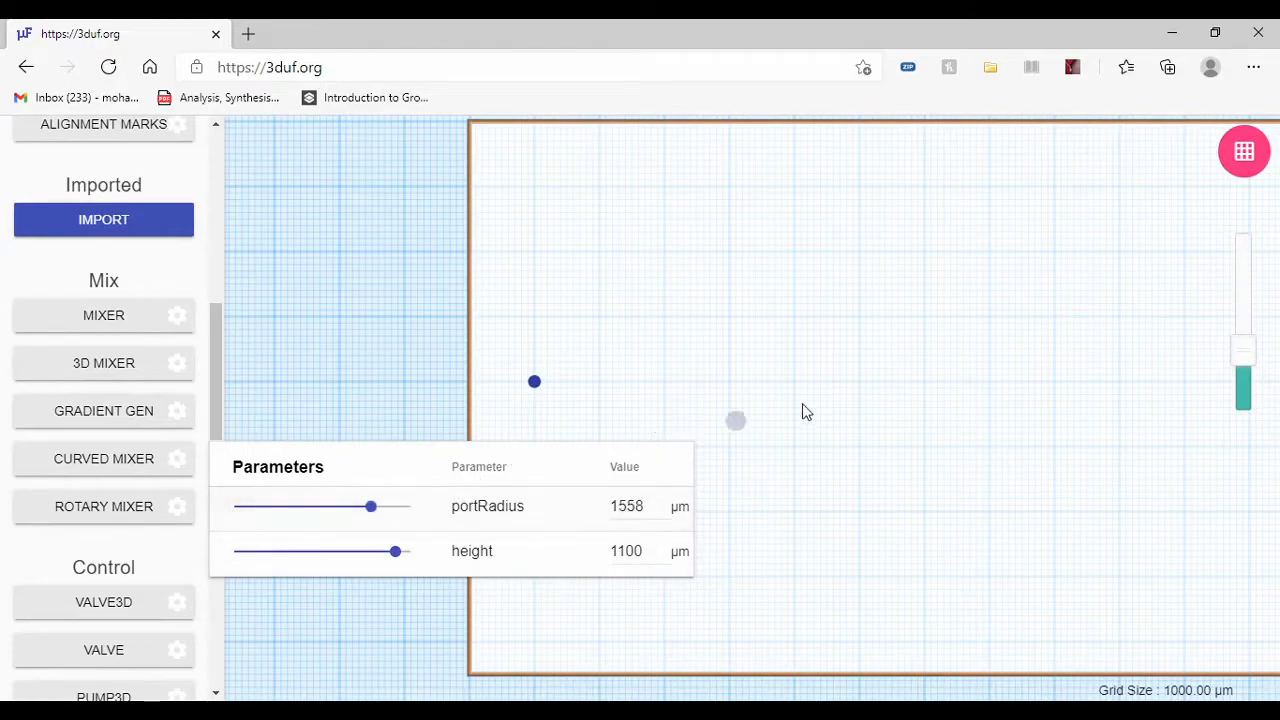
pyautogui.click(989, 381)
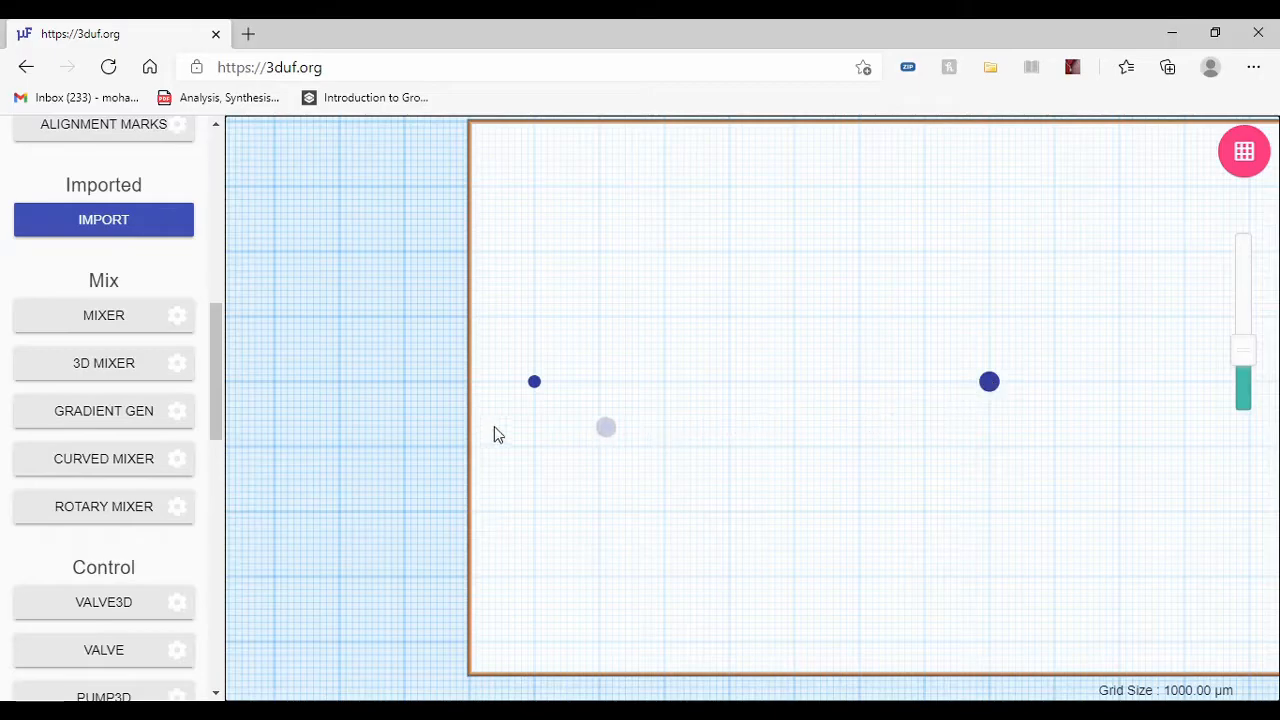
# Step: Choose the Mixer feature and set its orientation to H
pyautogui.scroll(3, 60, 451)
pyautogui.scroll(3, 100, 430)
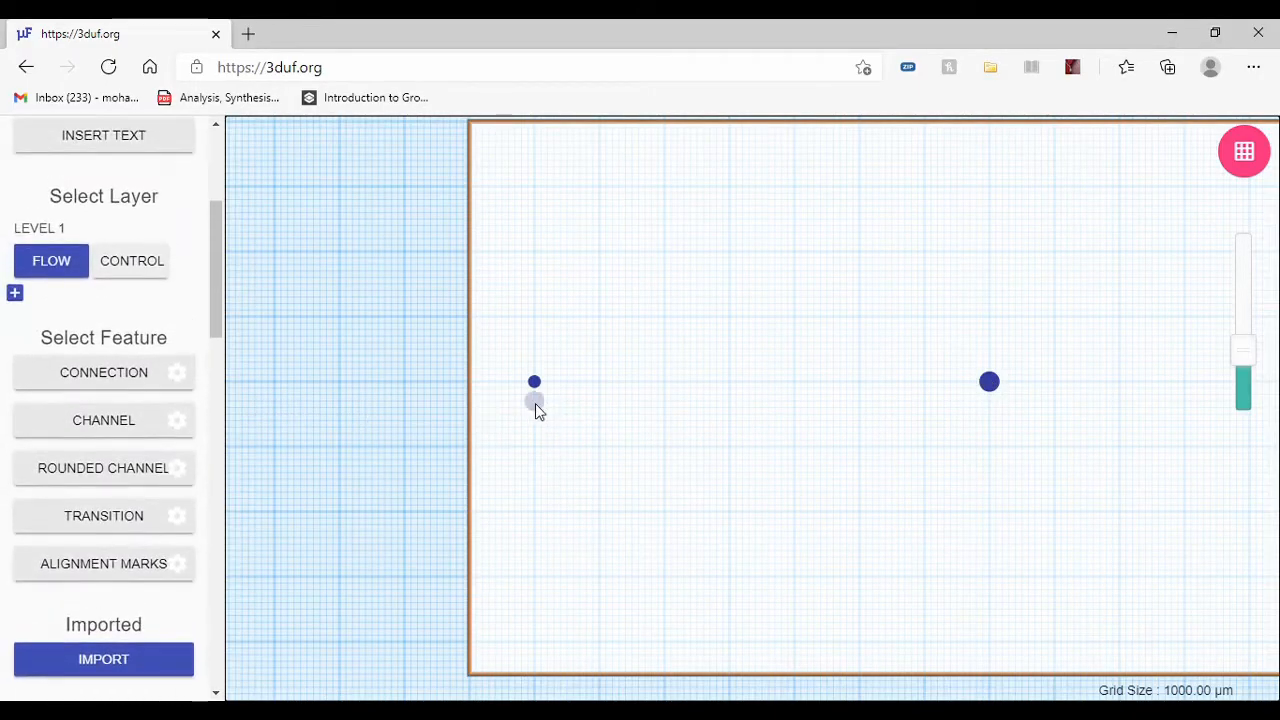
pyautogui.scroll(1, 560, 400)
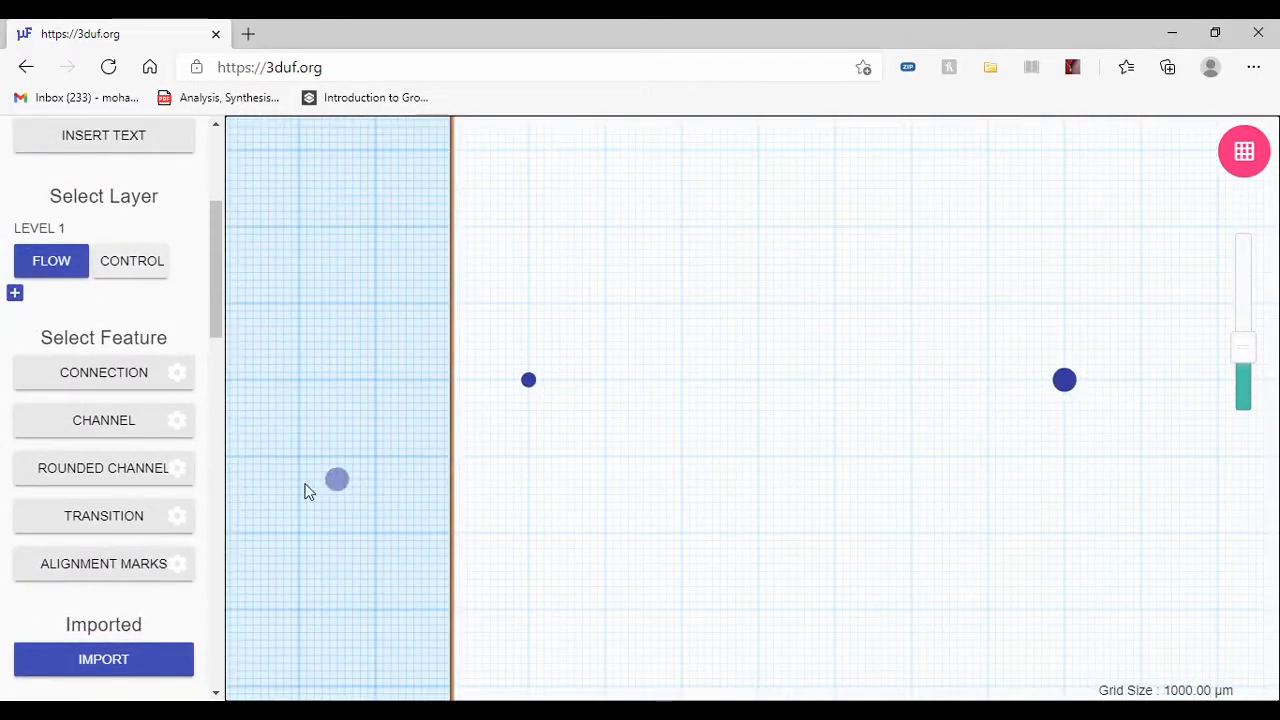
pyautogui.scroll(-5, 88, 472)
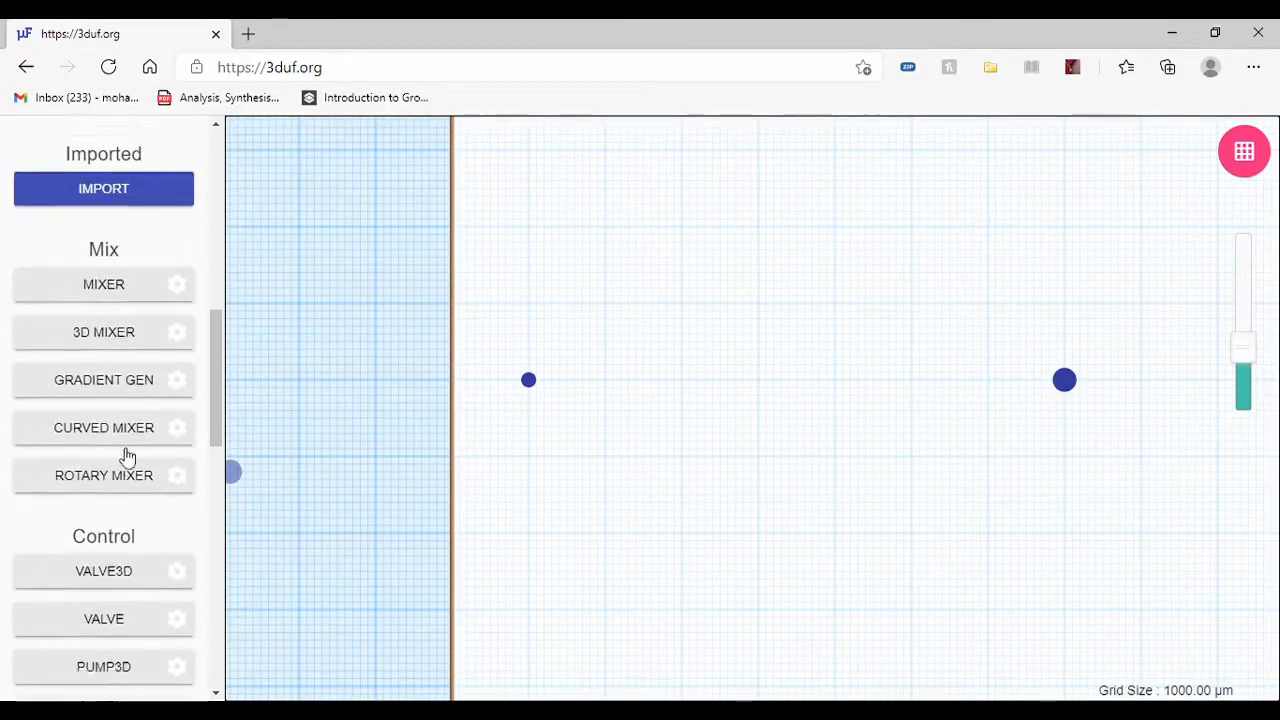
pyautogui.scroll(2, 100, 410)
pyautogui.click(123, 400)
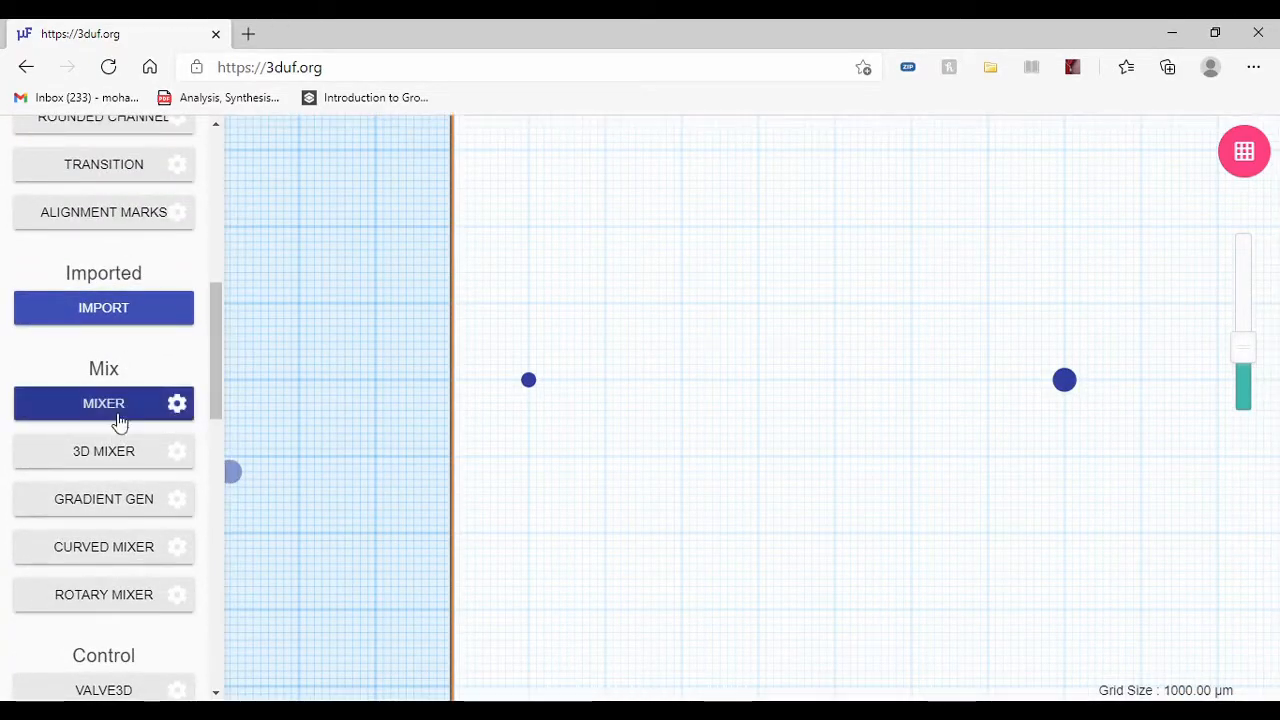
pyautogui.scroll(1, 705, 400)
pyautogui.scroll(-2, 186, 409)
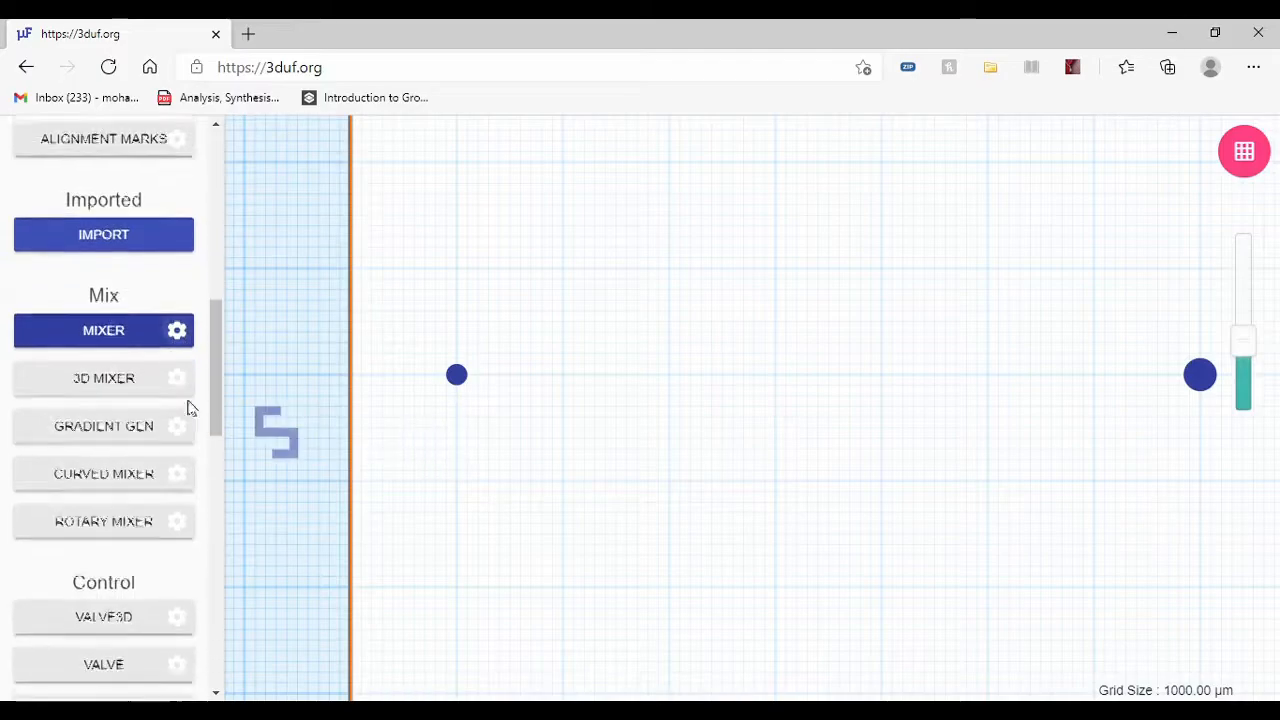
pyautogui.scroll(-1, 425, 368)
pyautogui.scroll(1, 716, 385)
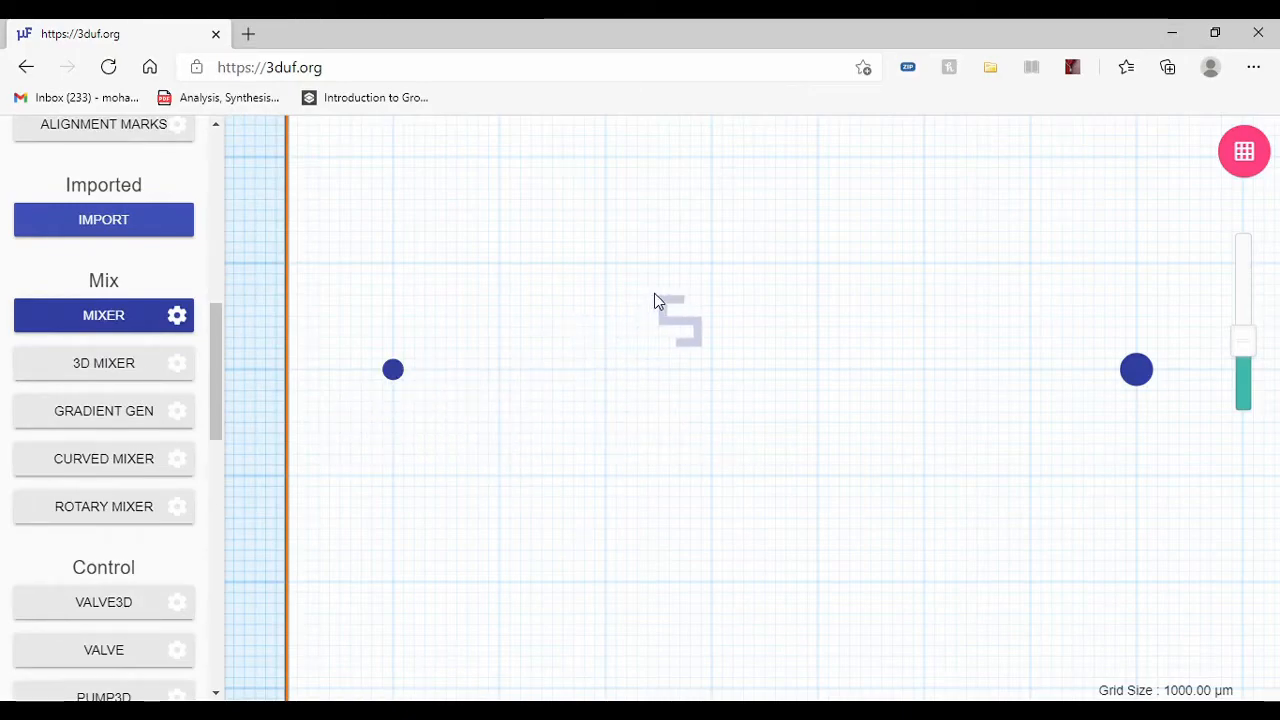
pyautogui.click(177, 315)
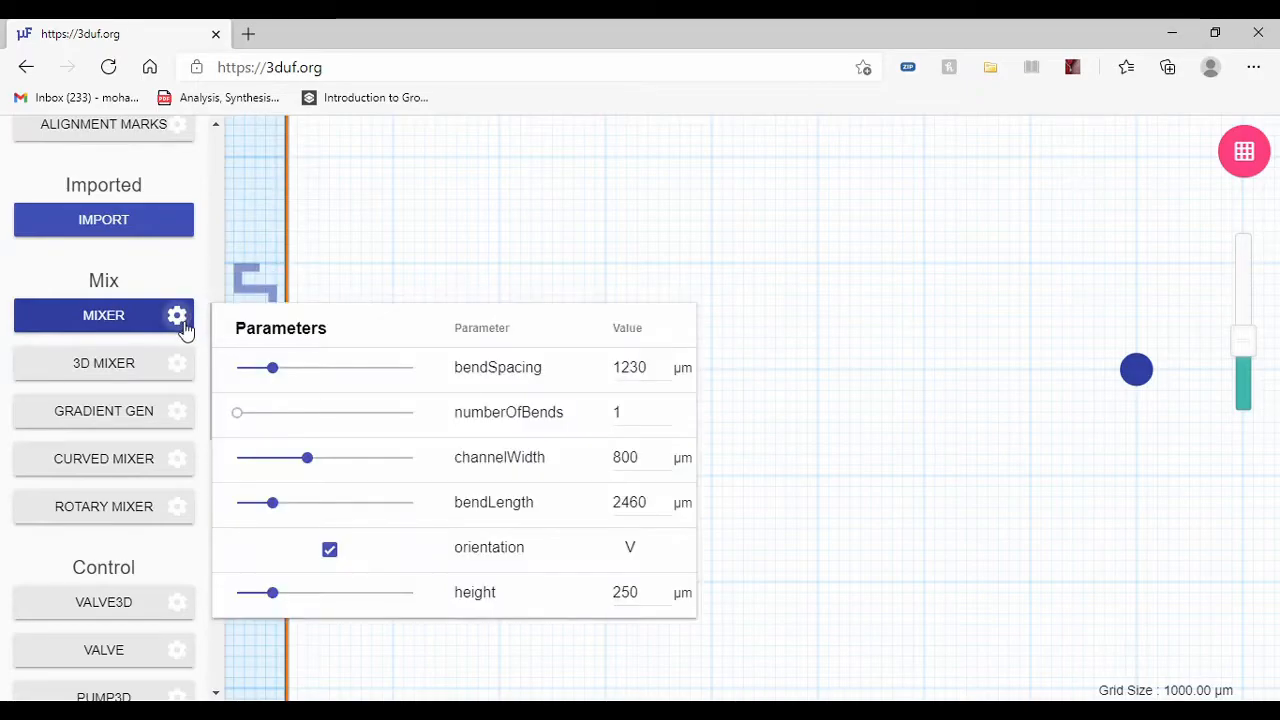
pyautogui.click(173, 320)
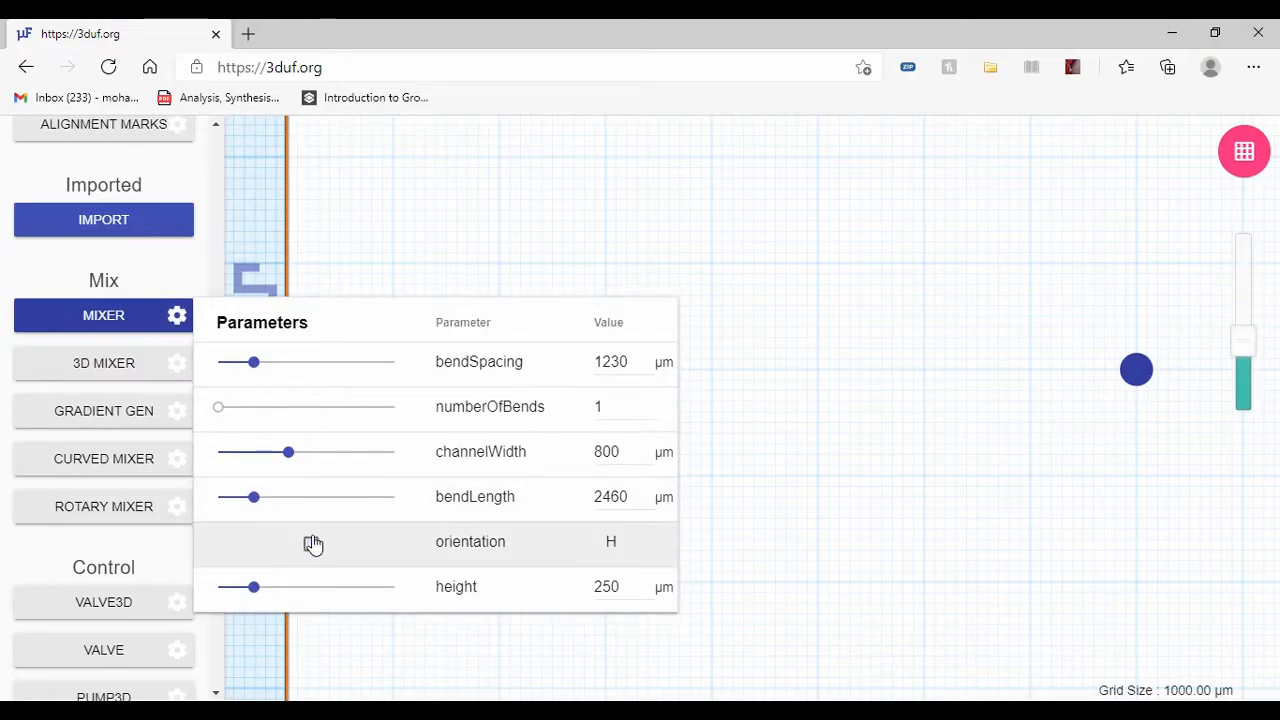
pyautogui.click(177, 324)
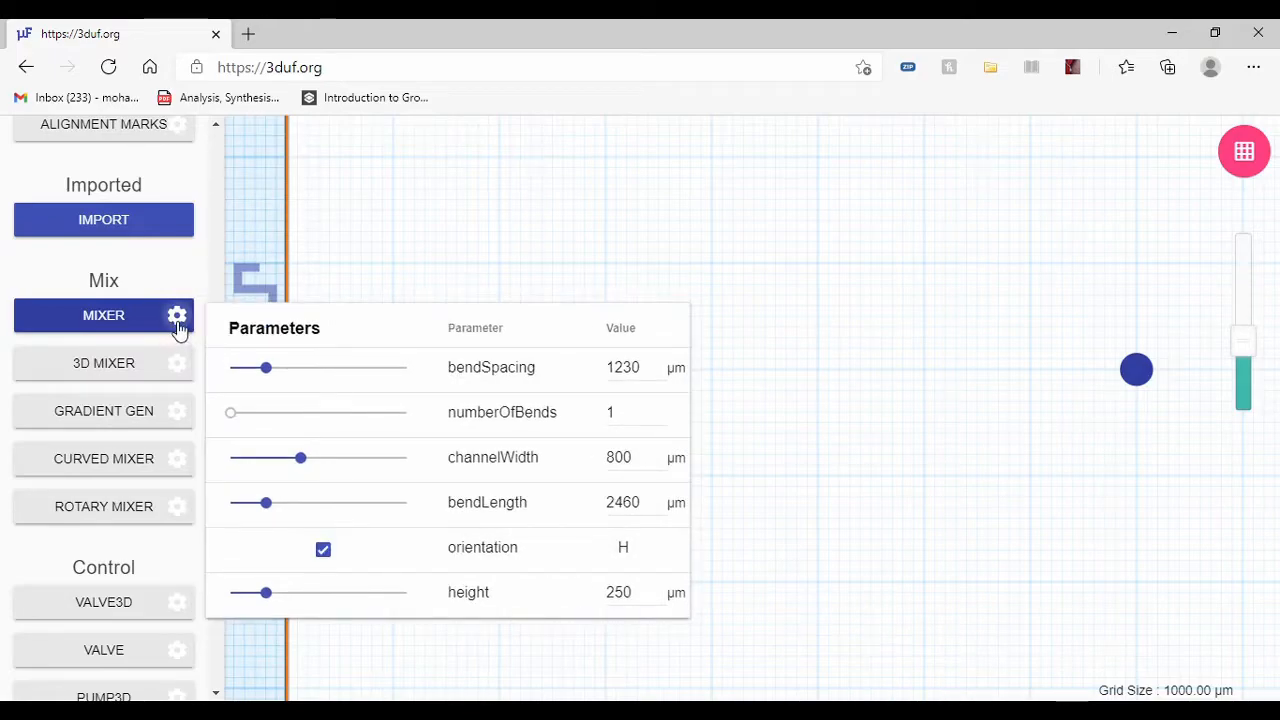
pyautogui.click(120, 317)
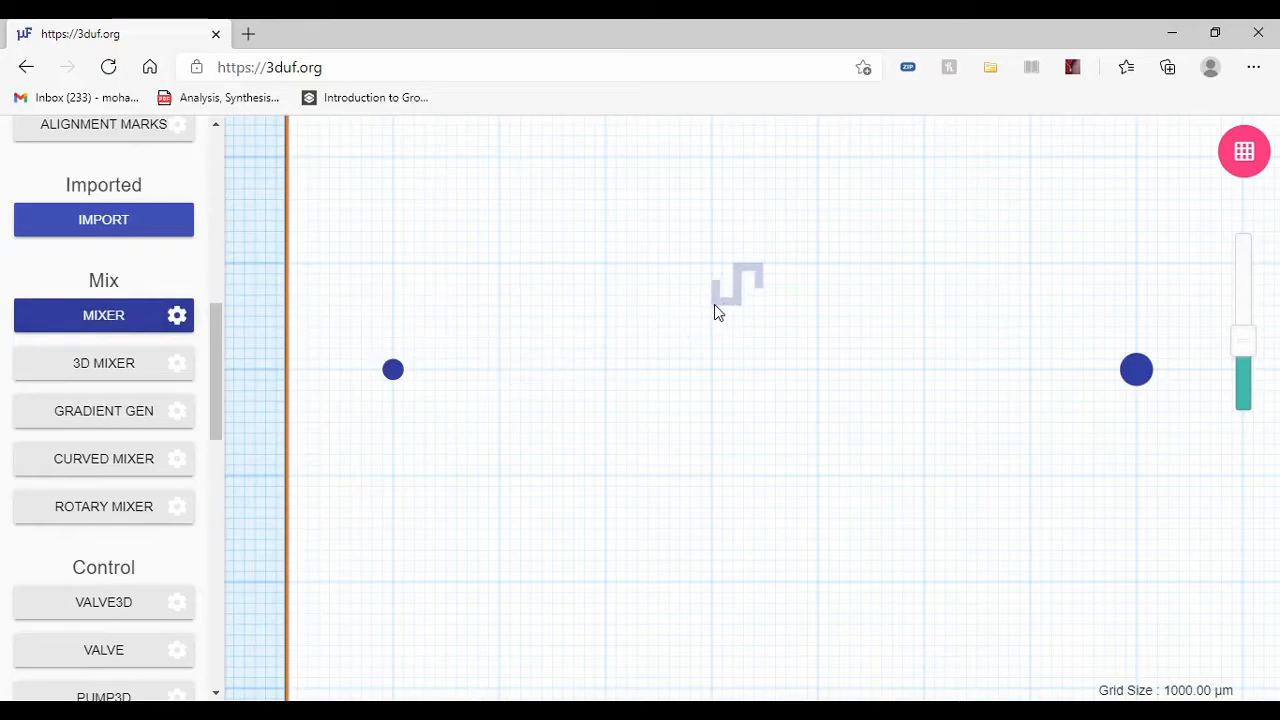
# Step: Set the mixer's numberOfBends to 11 and place it in line between the ports, starting about 12 mm right of the smaller port
pyautogui.click(177, 317)
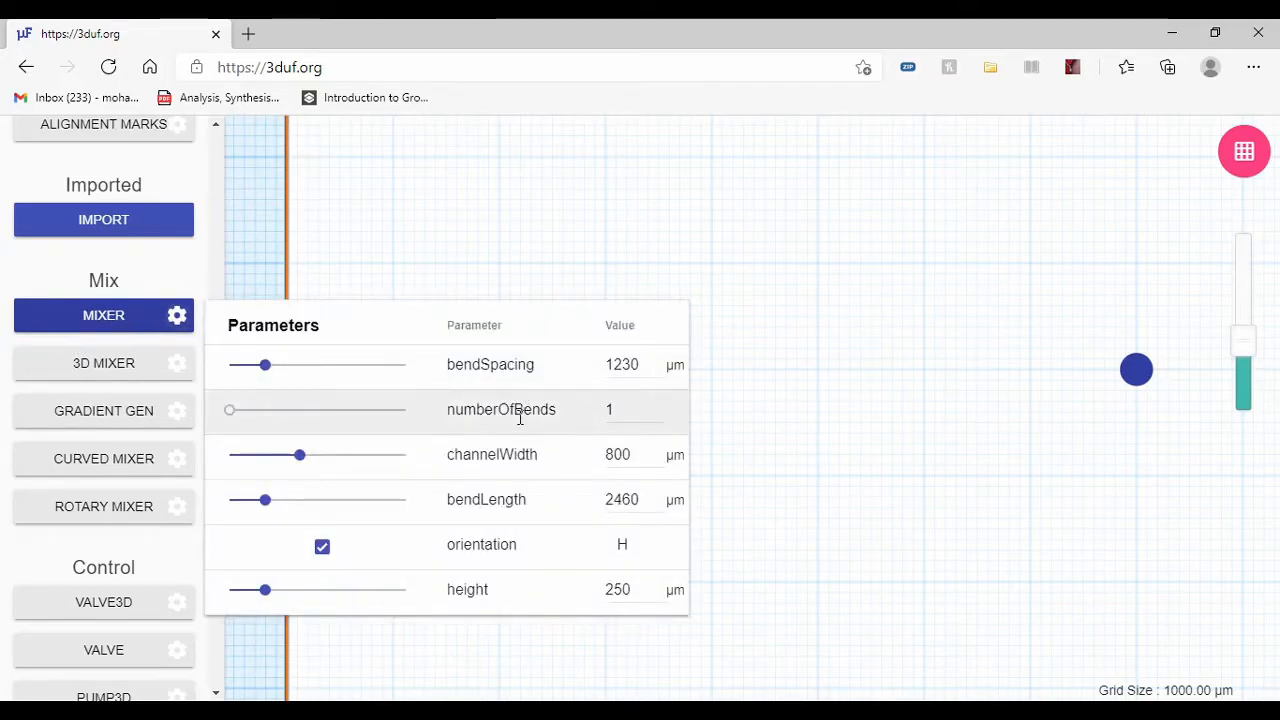
pyautogui.moveTo(268, 415); pyautogui.dragTo(322, 412)
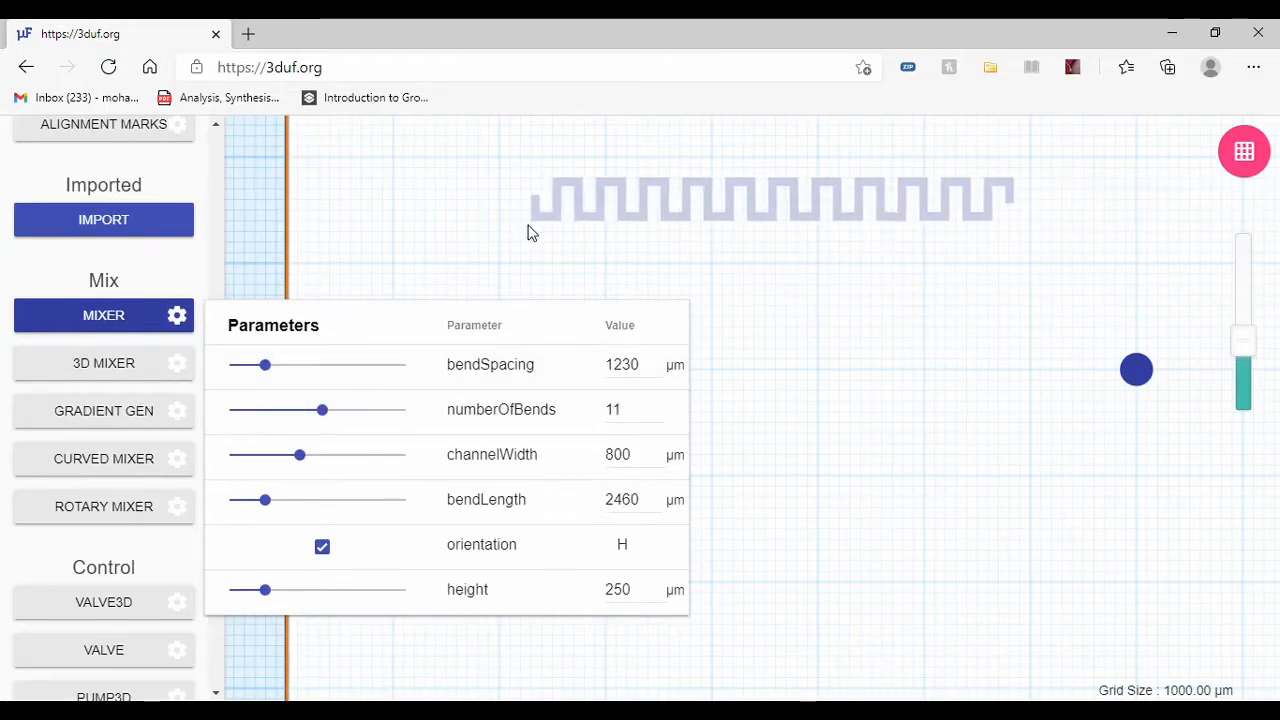
pyautogui.click(106, 331)
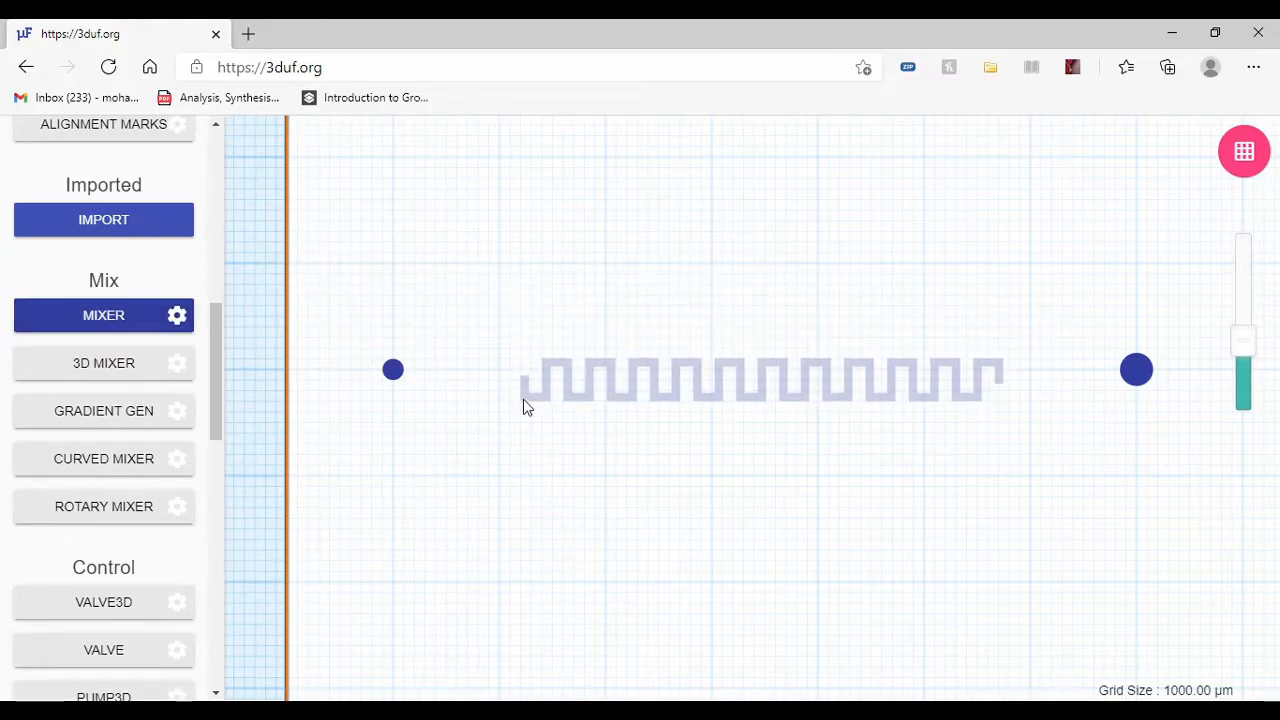
pyautogui.click(523, 396)
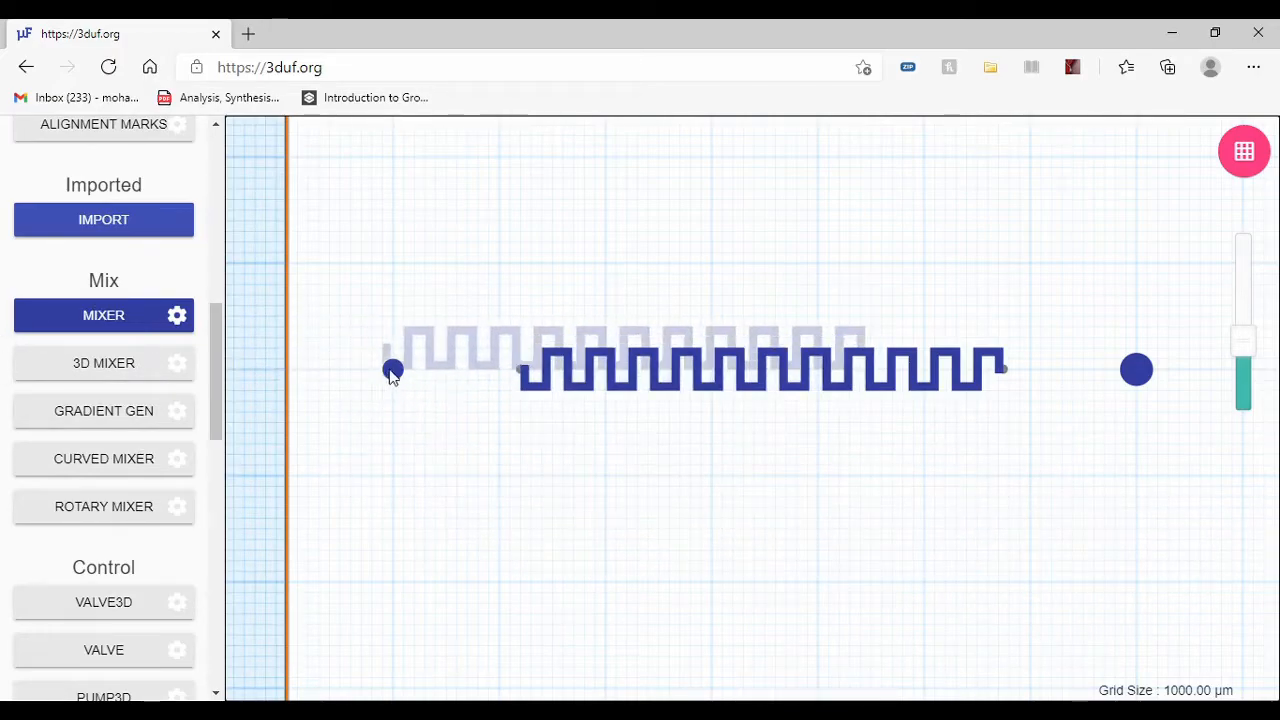
# Step: Draw a Connection from the smaller port to the mixer's left end
pyautogui.scroll(4, 104, 432)
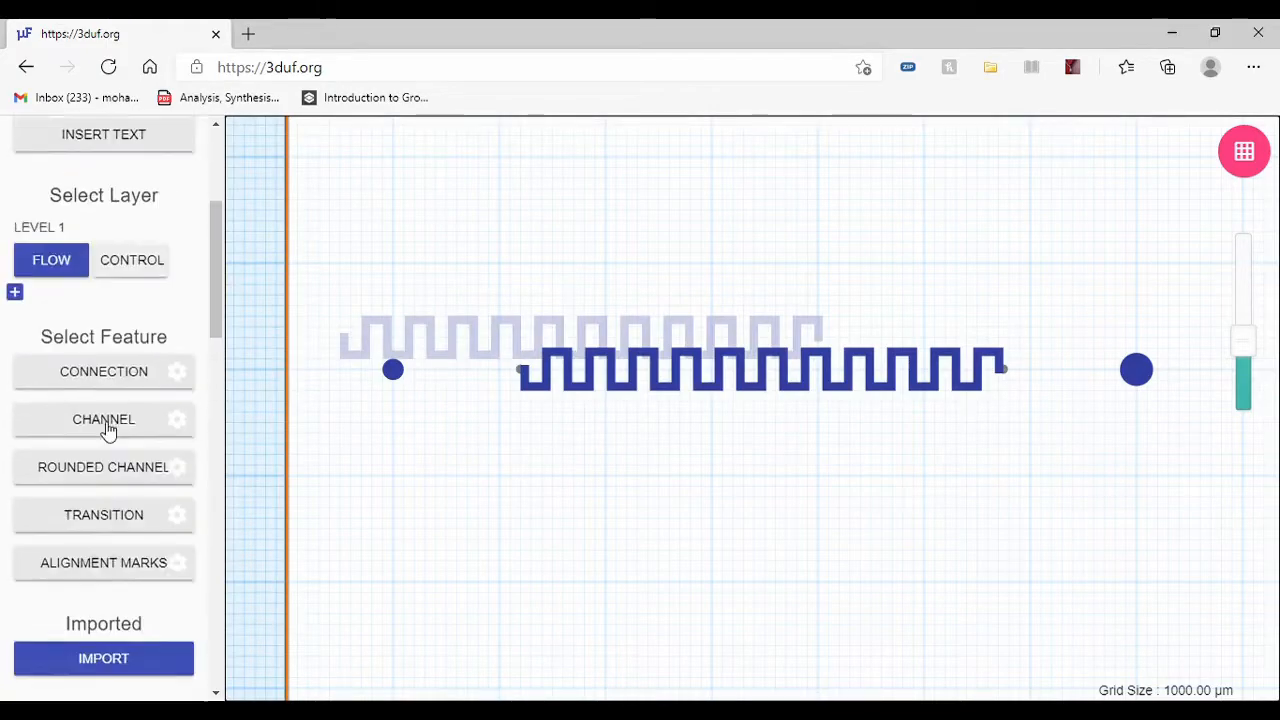
pyautogui.scroll(1, 106, 425)
pyautogui.click(120, 462)
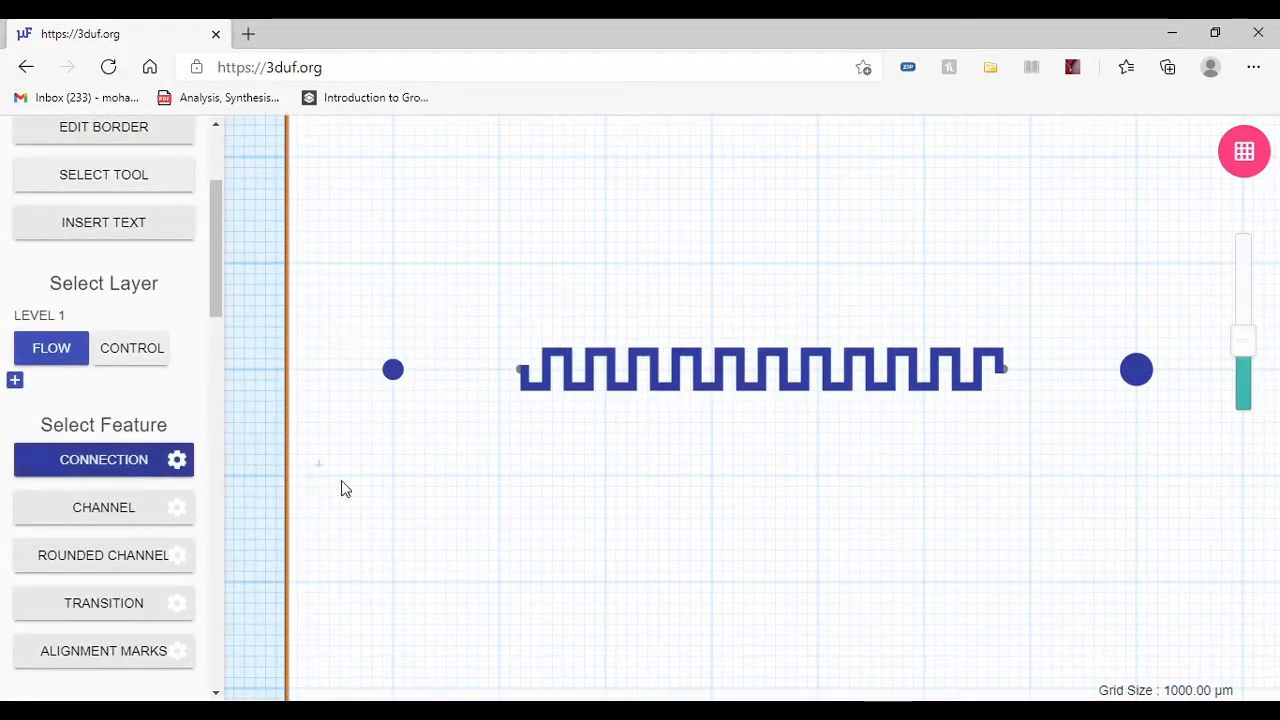
pyautogui.click(393, 372)
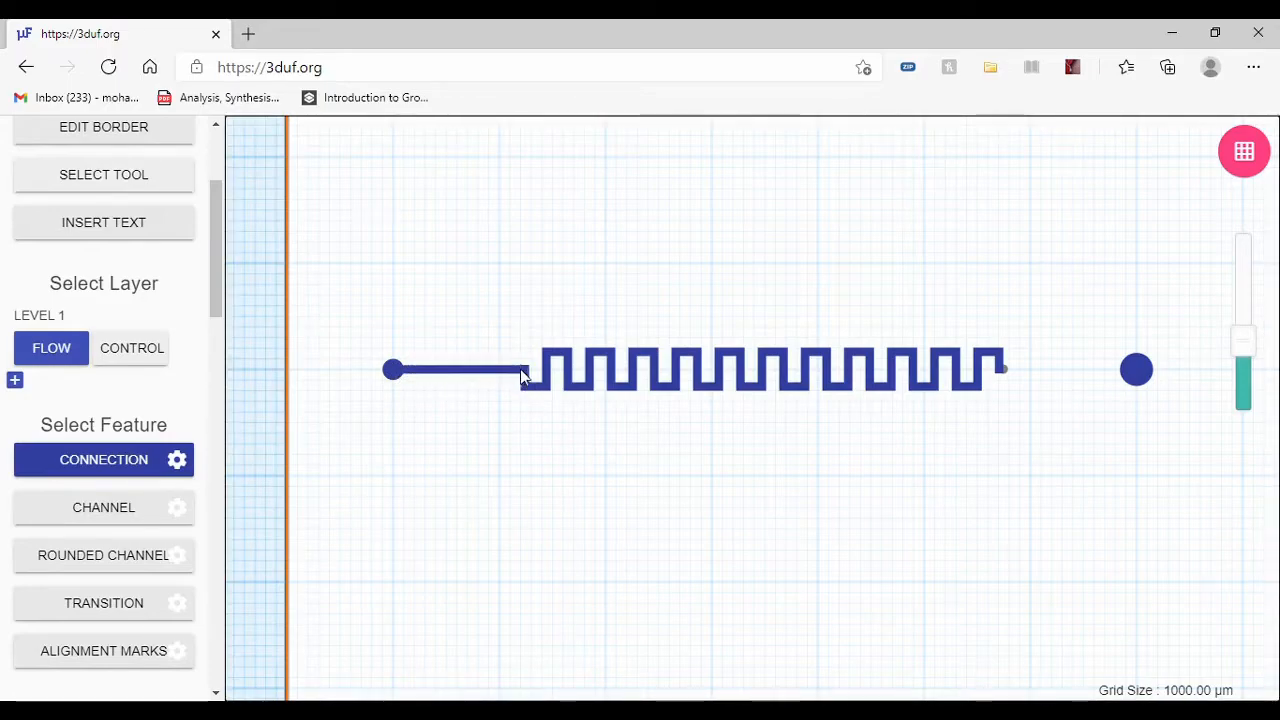
pyautogui.click(519, 370)
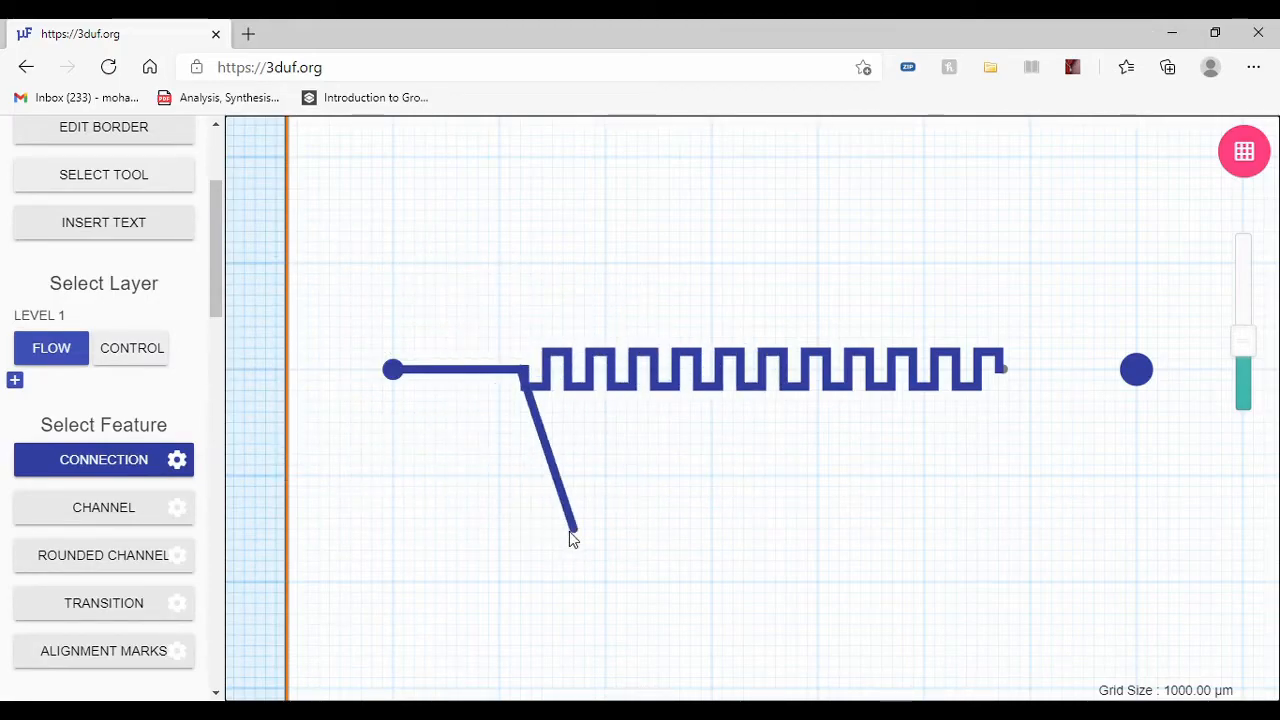
pyautogui.press('Escape')
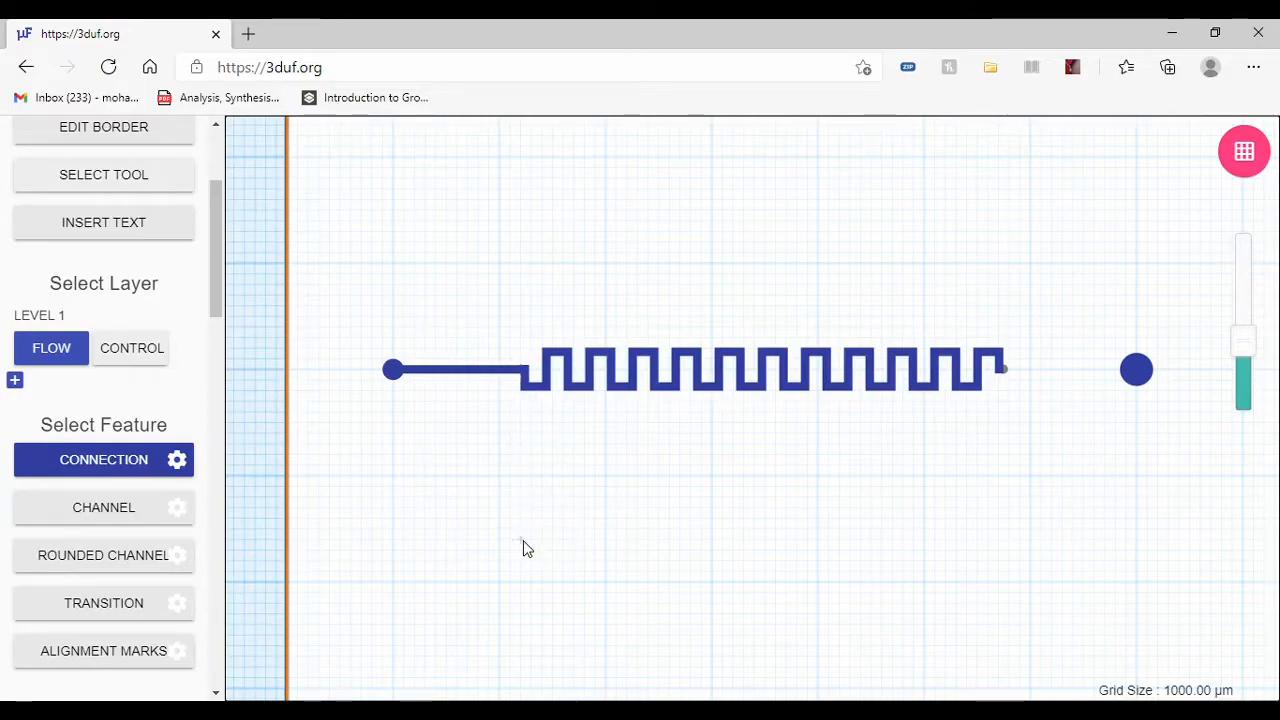
# Step: Draw a Connection from the larger port to the mixer's right end
pyautogui.click(1136, 372)
pyautogui.click(1001, 372)
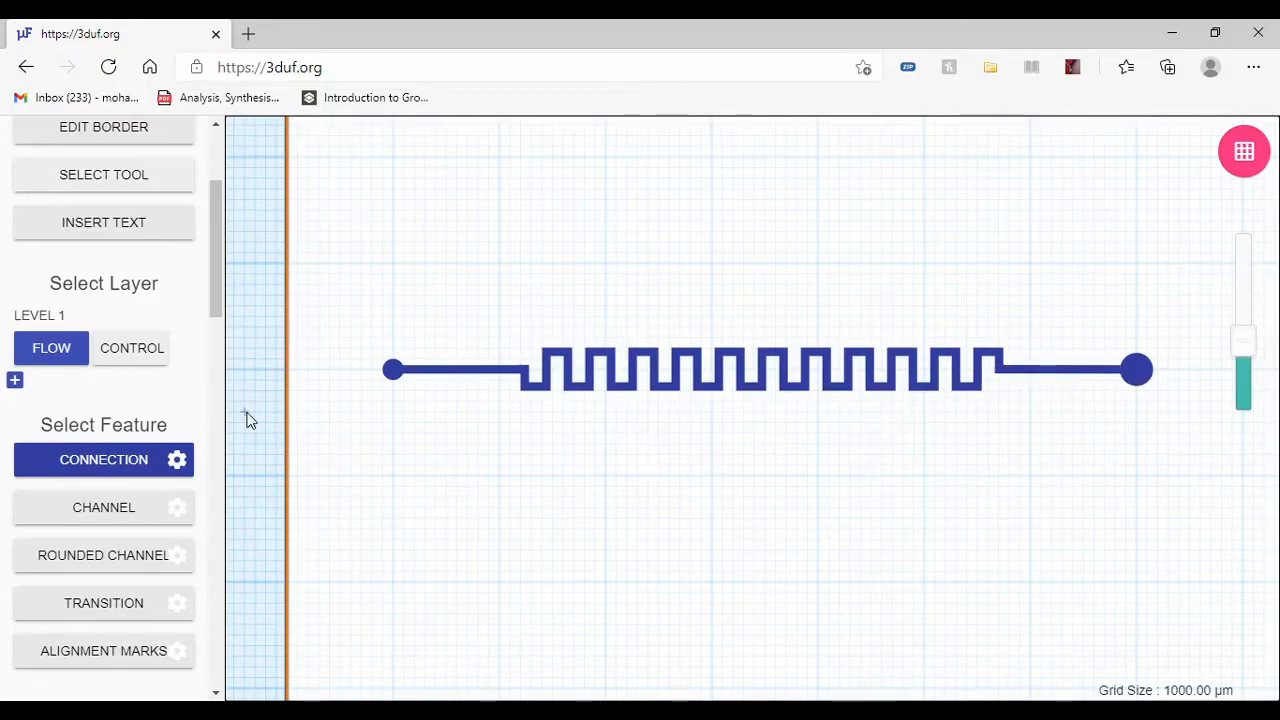
pyautogui.scroll(-1, 250, 420)
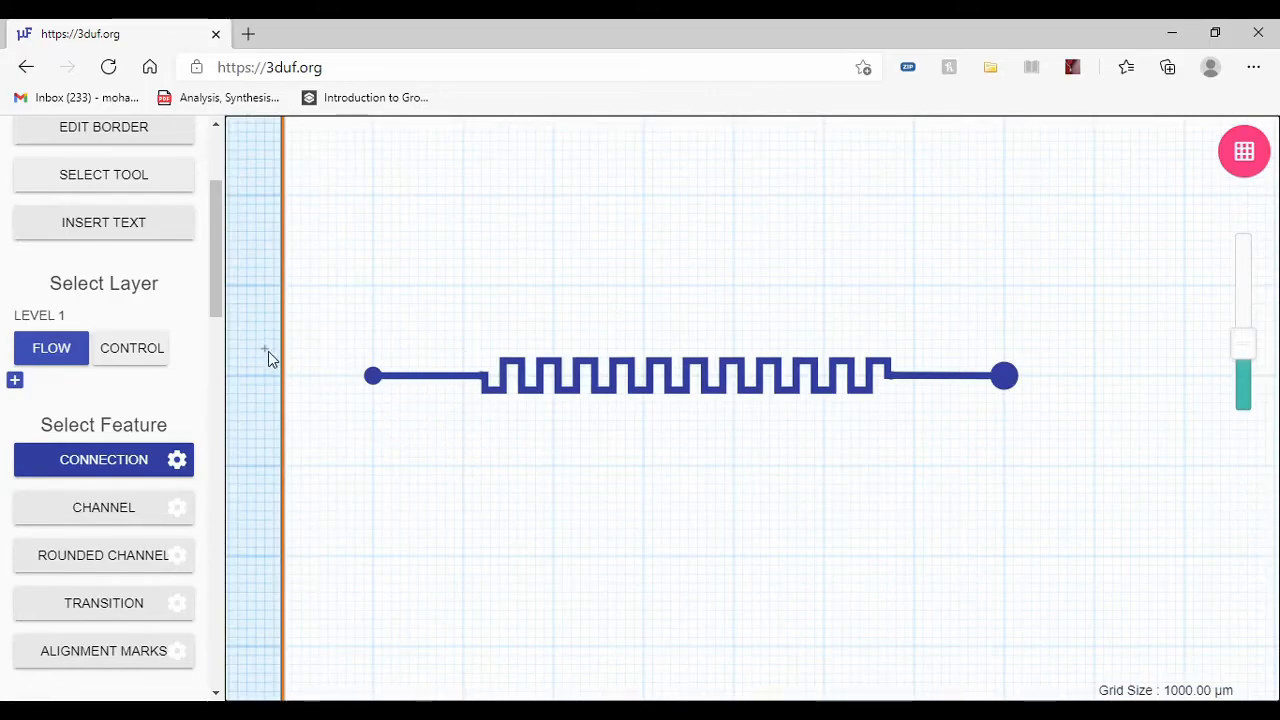
pyautogui.scroll(2, 368, 370)
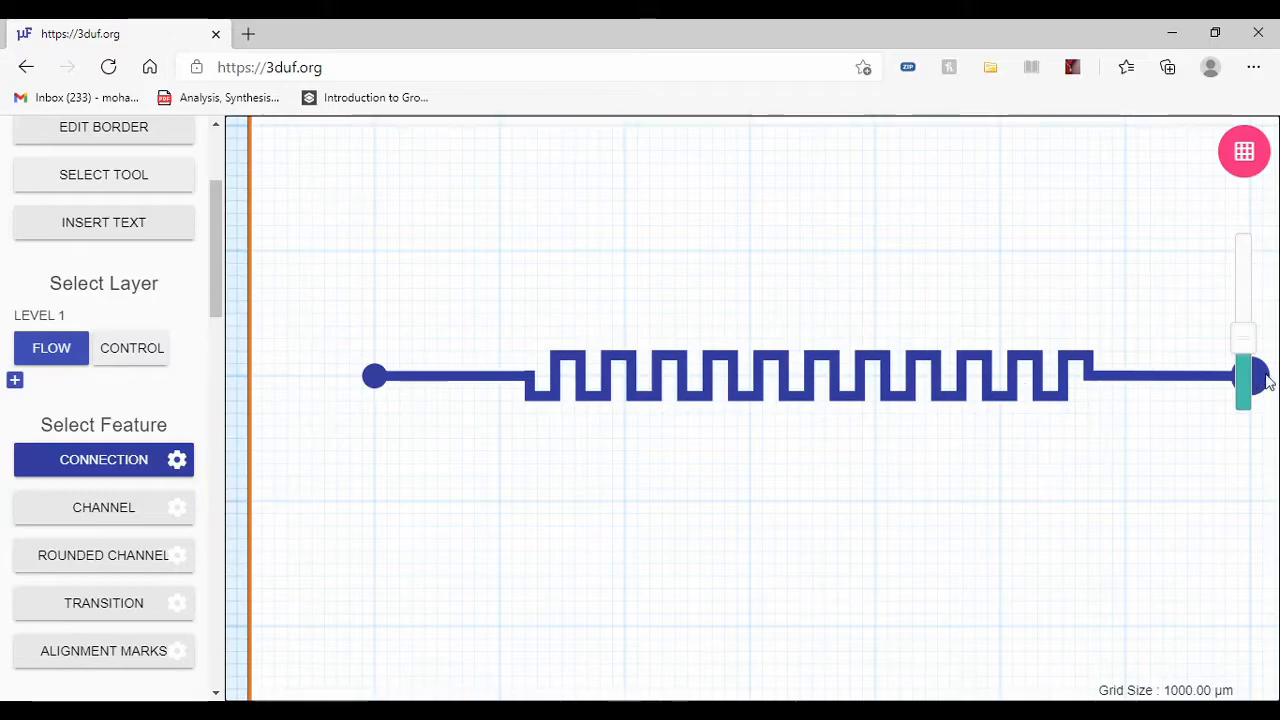
pyautogui.scroll(-2, 290, 368)
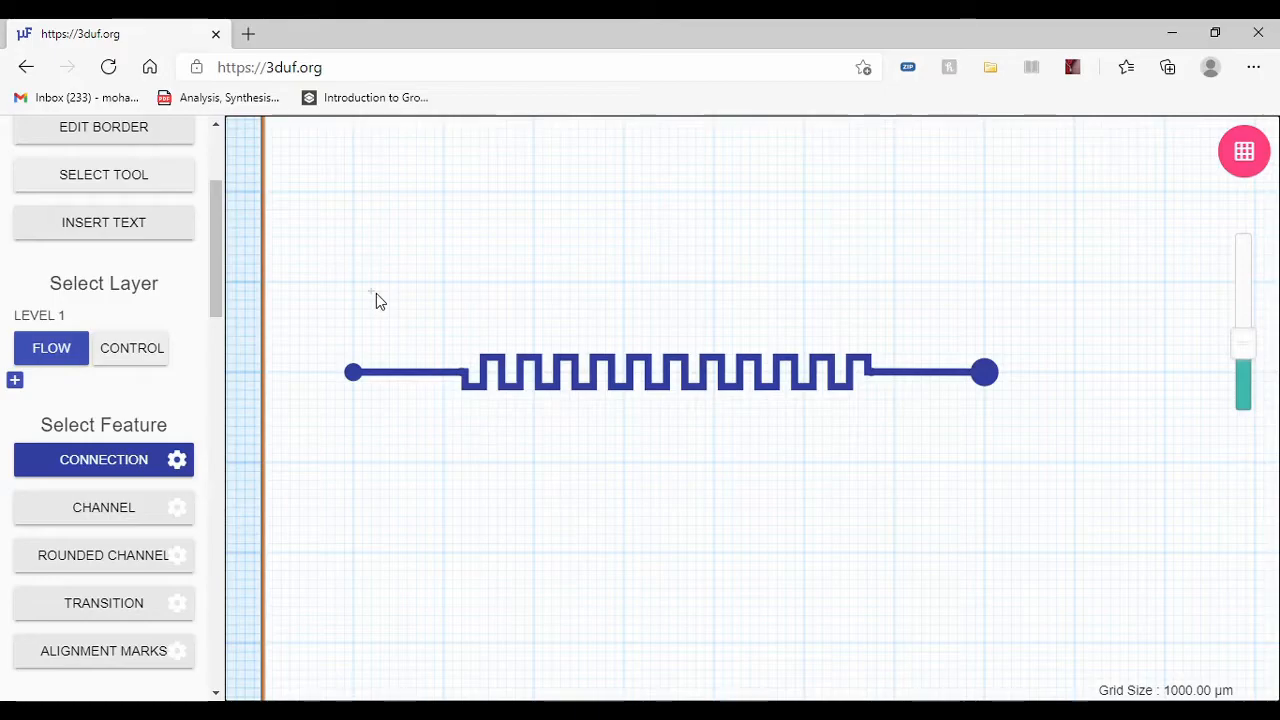
# Step: On the control layer, set the Port feature's portRadius to 1998 µm and place a port about 20 mm below the smaller flow port
pyautogui.click(122, 352)
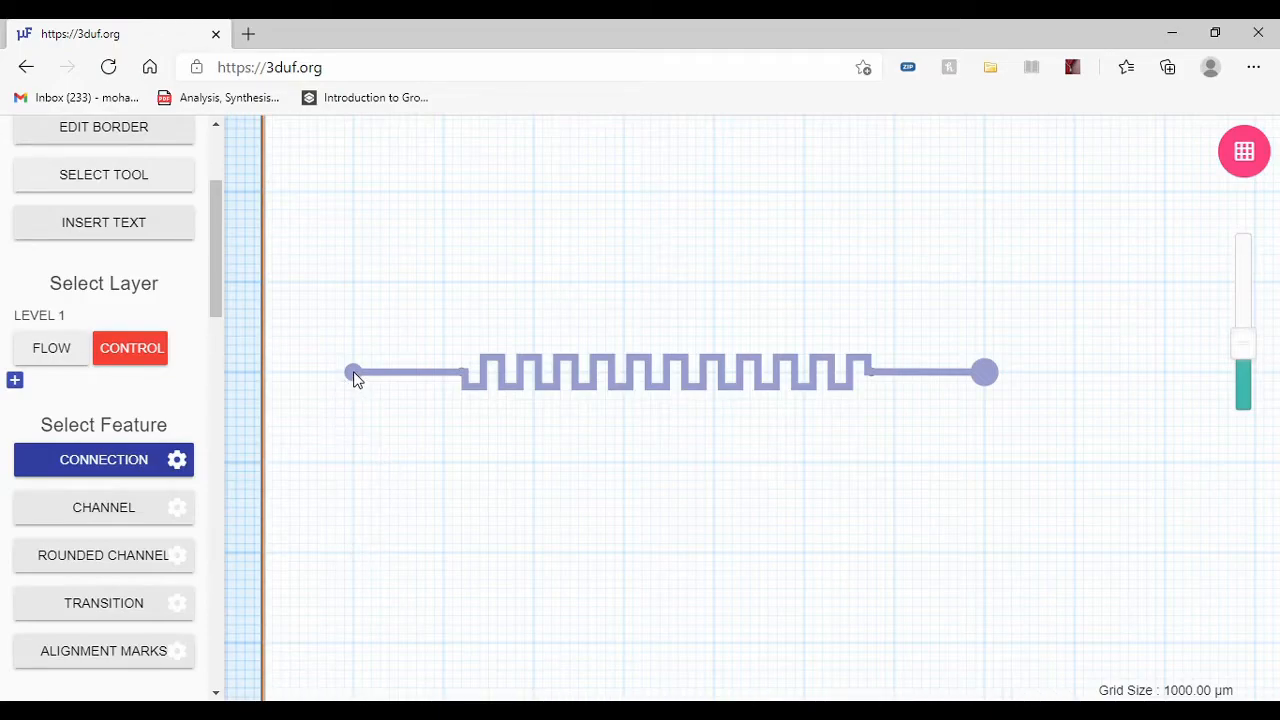
pyautogui.scroll(-8, 88, 388)
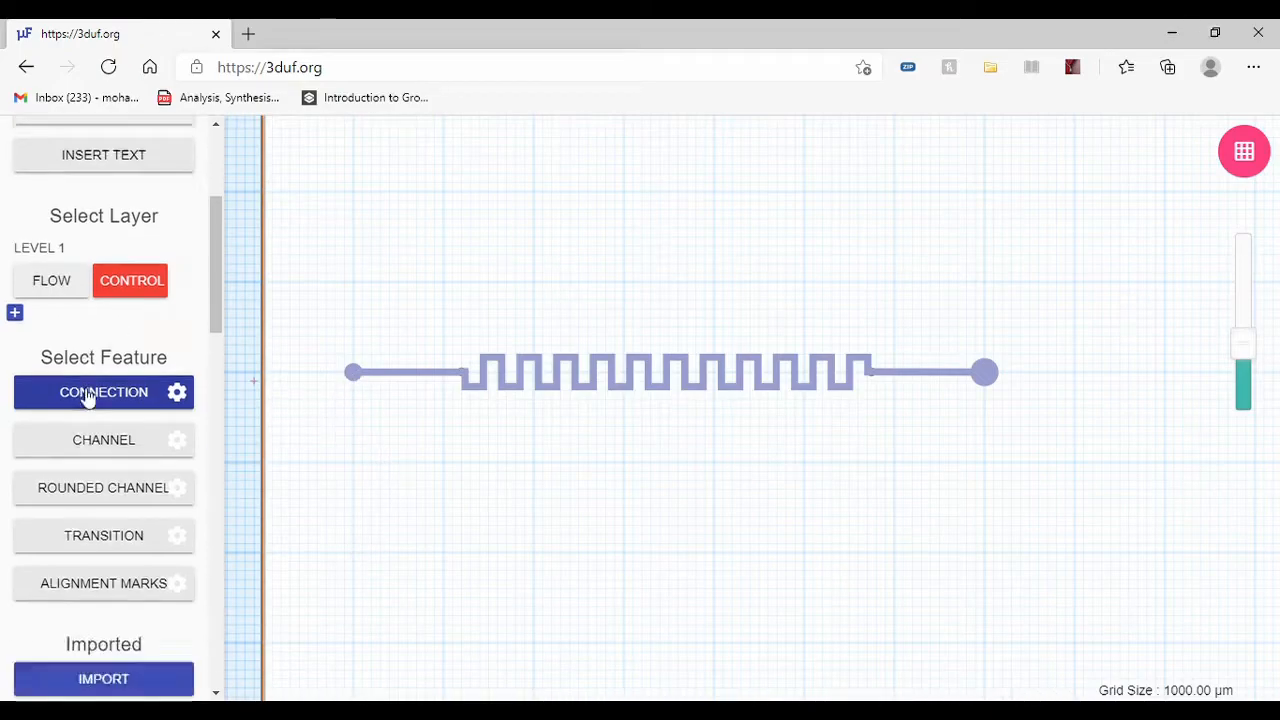
pyautogui.scroll(-6, 88, 388)
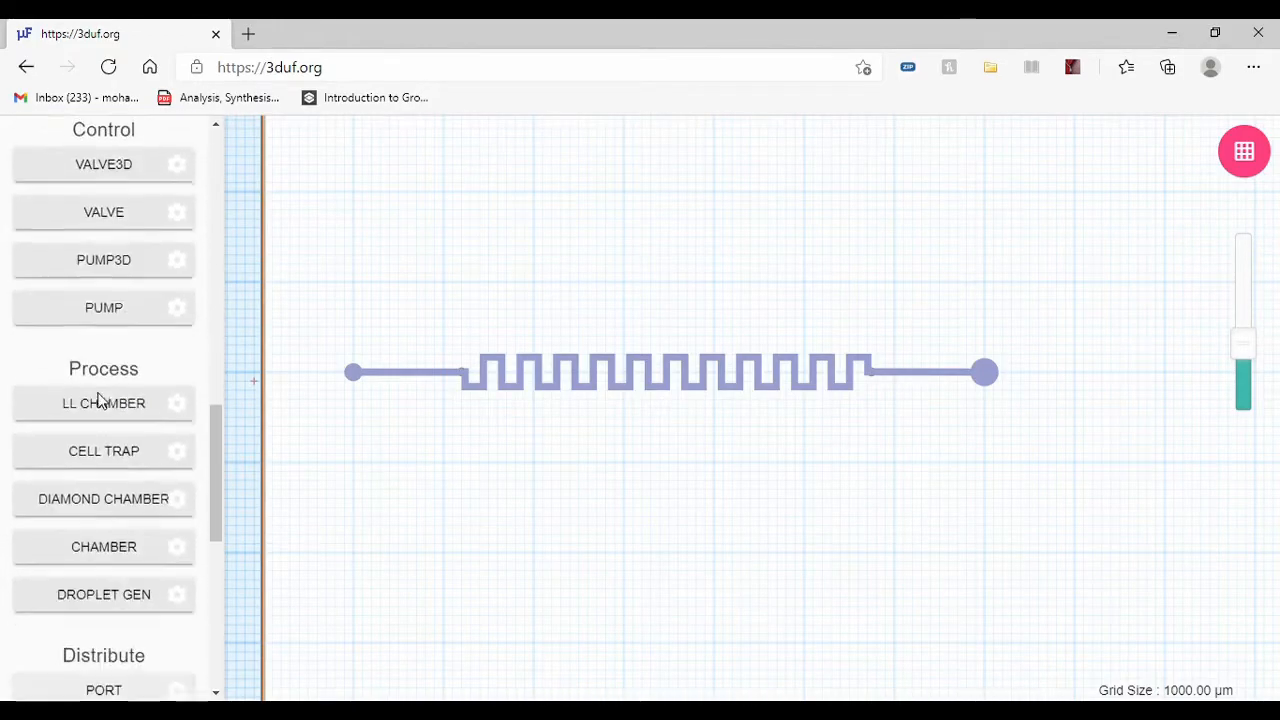
pyautogui.scroll(1, 115, 415)
pyautogui.click(91, 337)
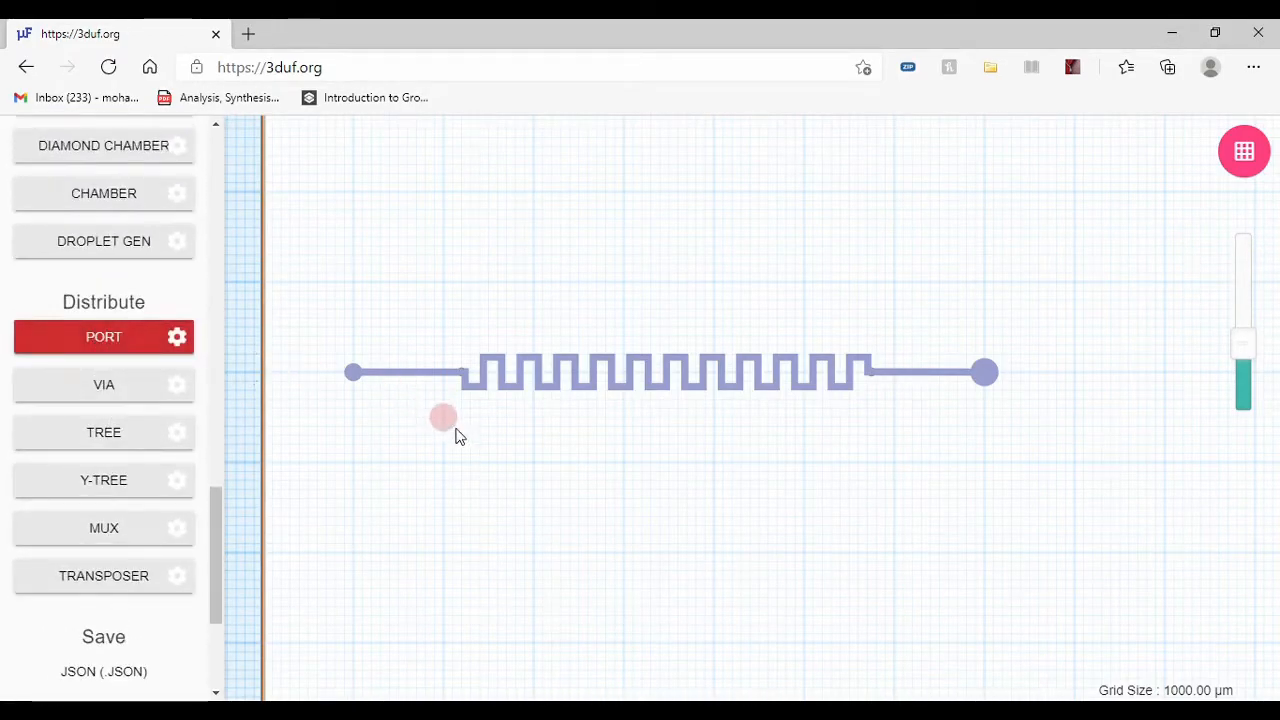
pyautogui.click(175, 345)
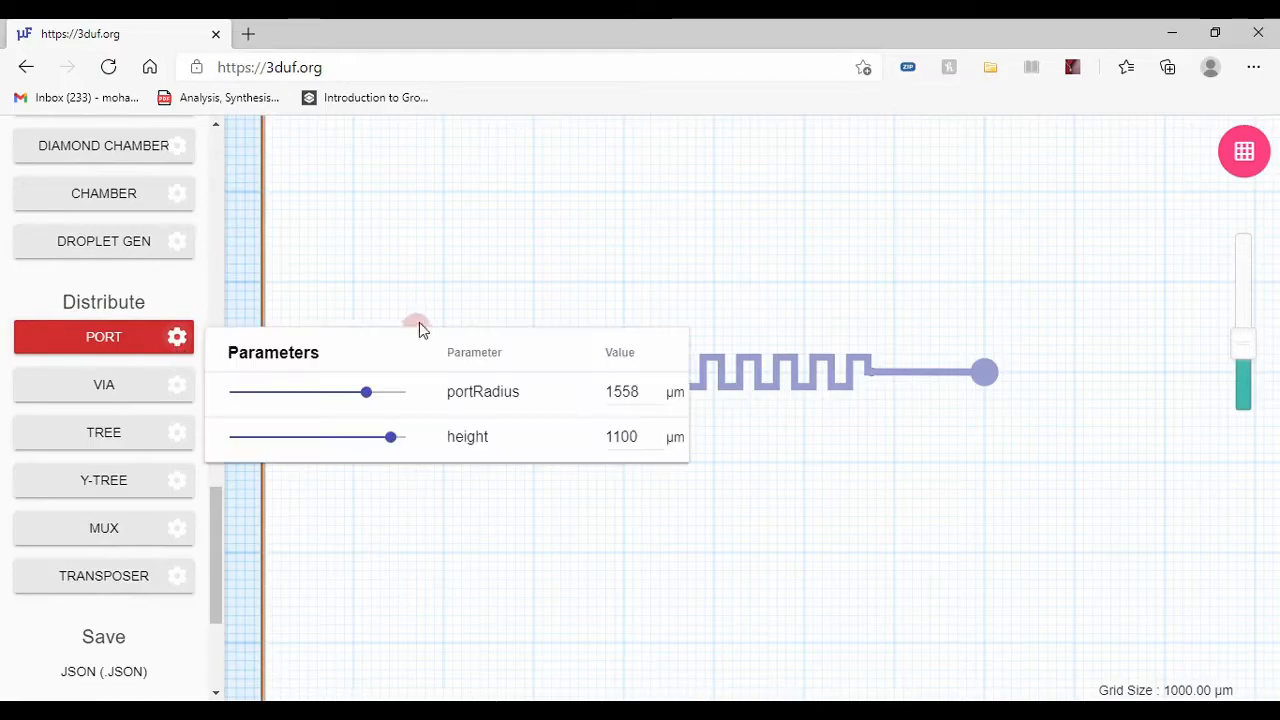
pyautogui.moveTo(380, 396); pyautogui.dragTo(392, 397)
pyautogui.click(114, 337)
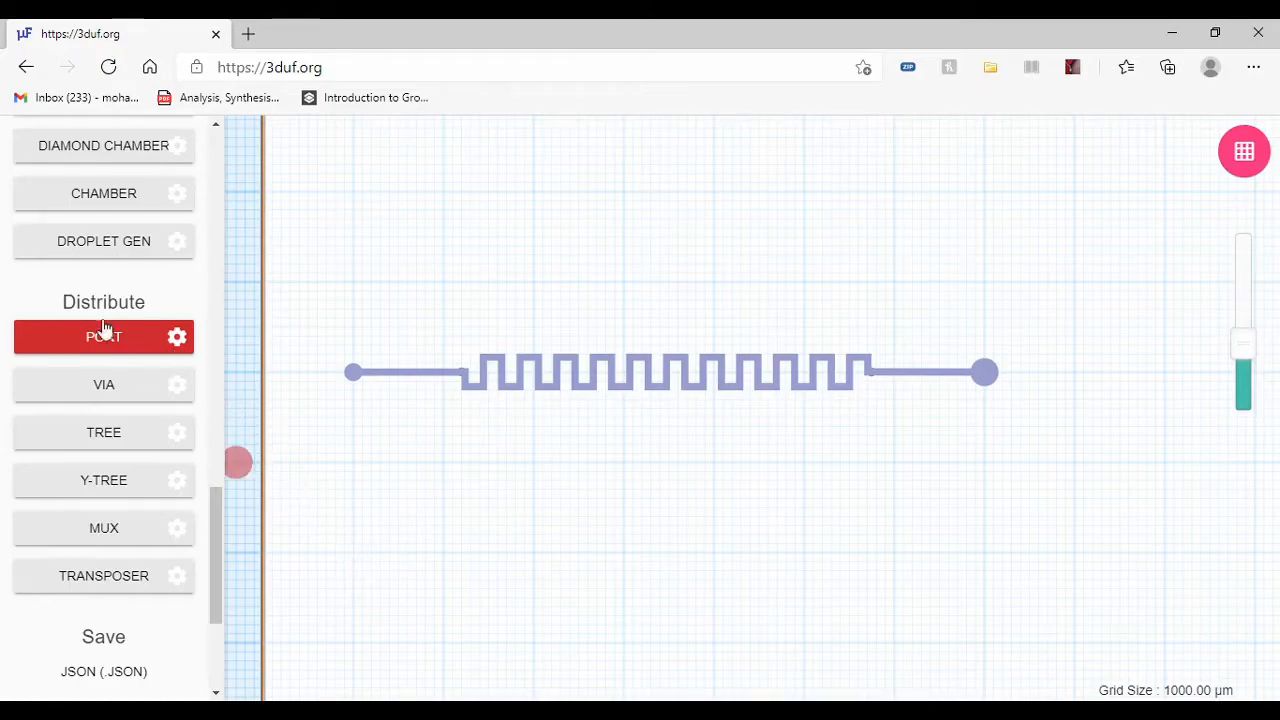
pyautogui.click(181, 337)
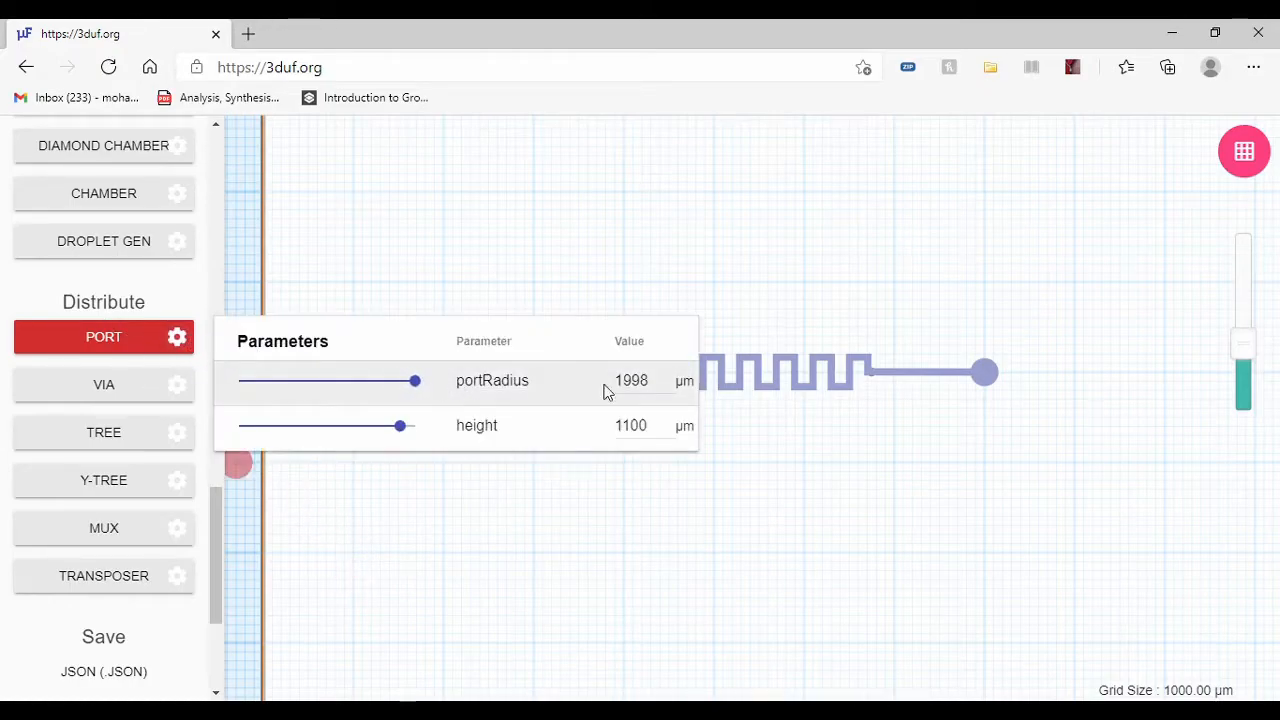
pyautogui.click(97, 342)
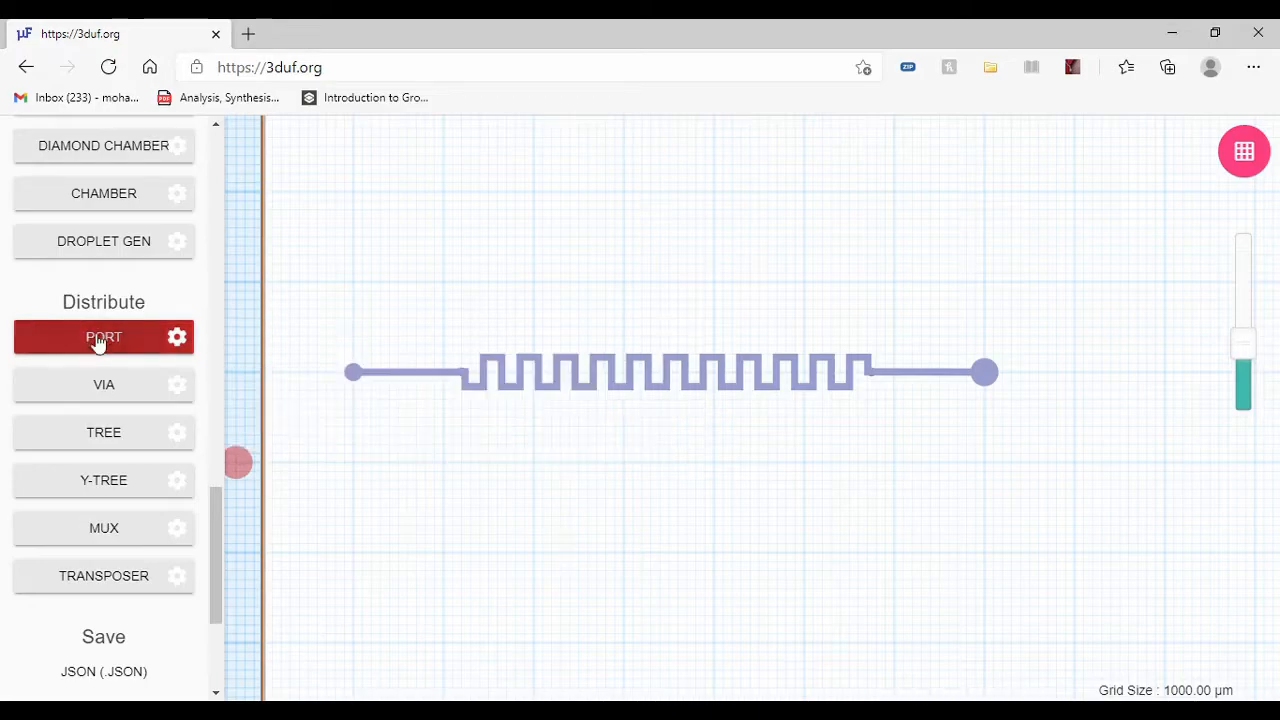
pyautogui.click(353, 552)
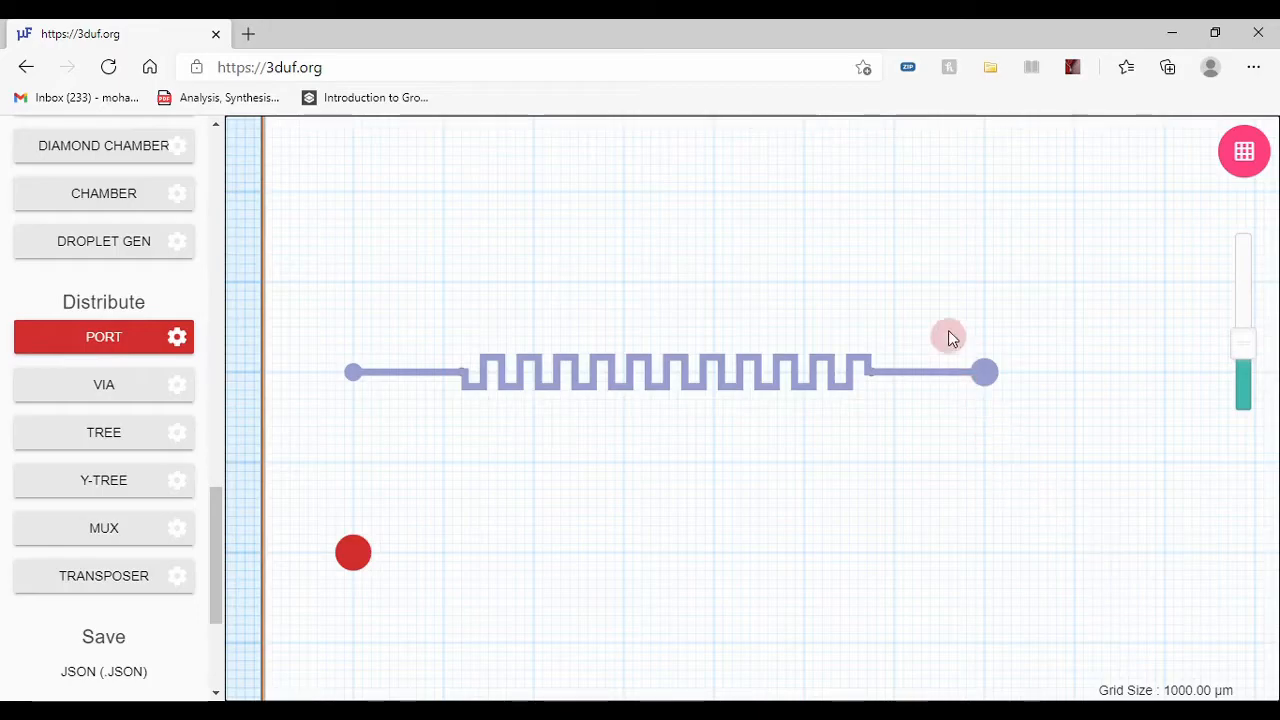
# Step: Place a second control port of the same size about 20 mm above the larger flow port
pyautogui.click(984, 193)
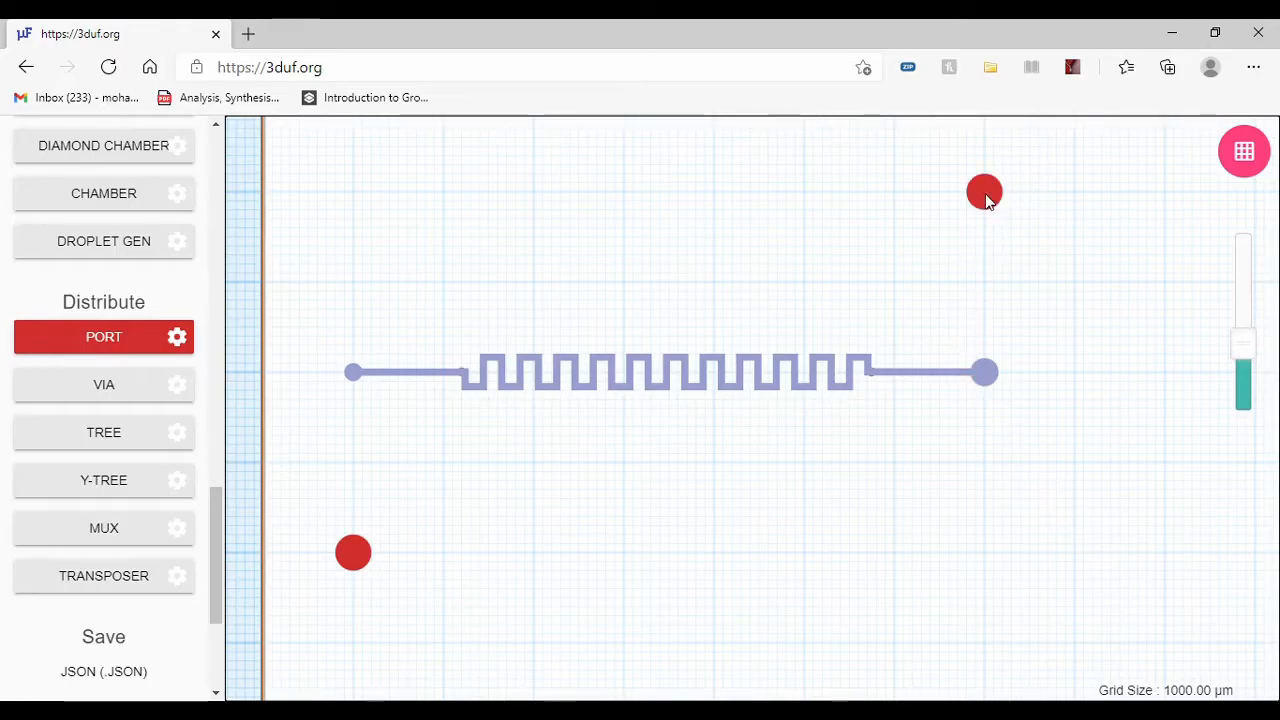
# Step: Reduce the Port feature's portRadius and place a small control port centred on each of the two flow ports
pyautogui.scroll(1, 137, 418)
pyautogui.scroll(1, 137, 418)
pyautogui.click(177, 425)
pyautogui.moveTo(412, 473); pyautogui.dragTo(300, 476)
pyautogui.click(131, 423)
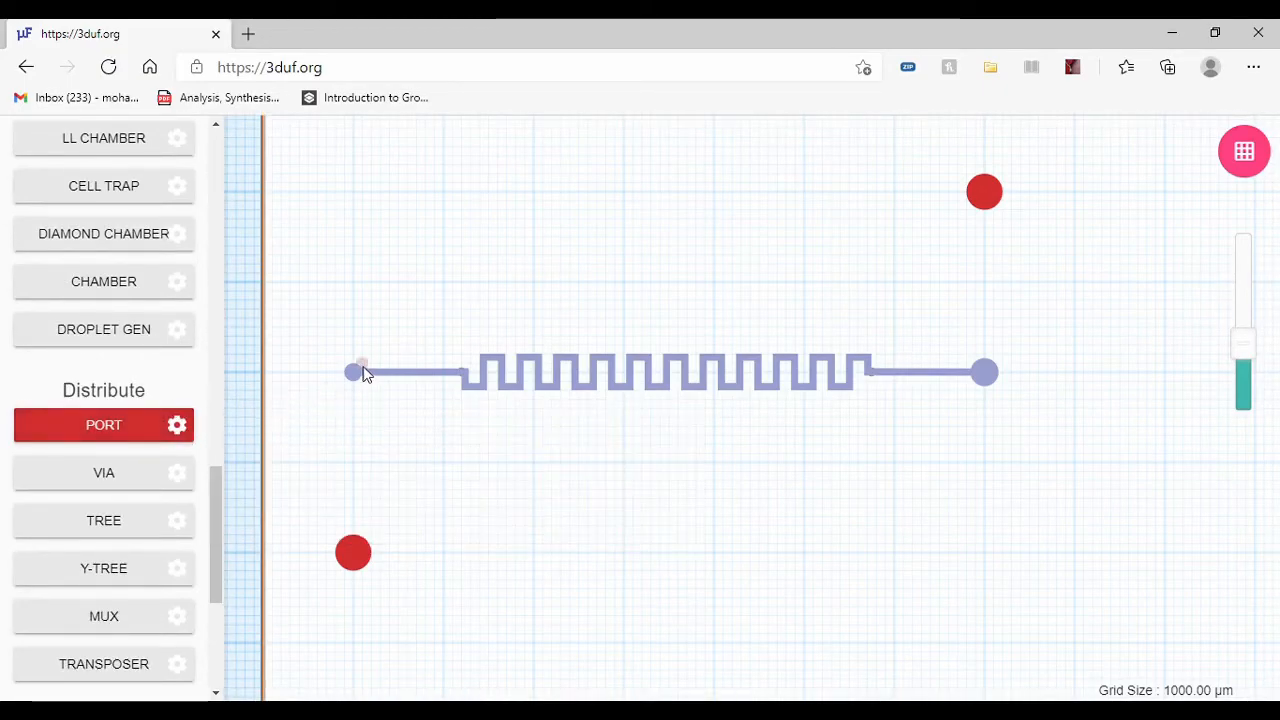
pyautogui.click(353, 374)
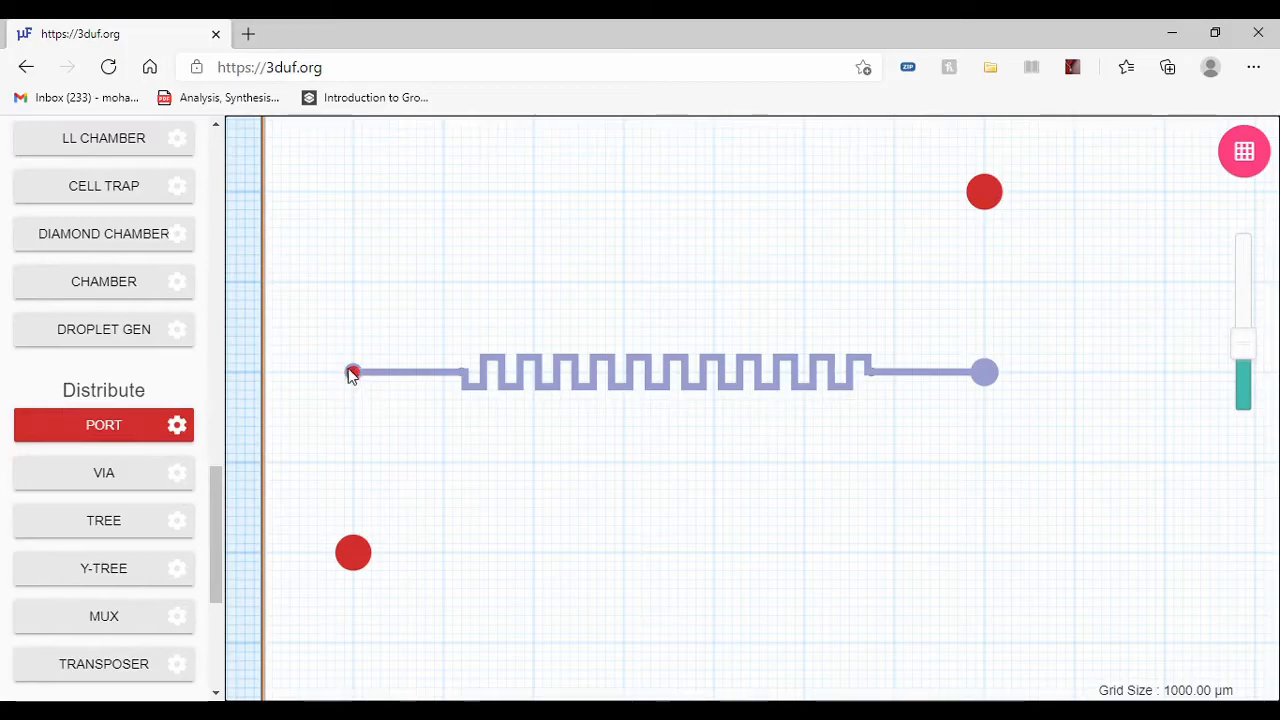
pyautogui.scroll(5, 341, 374)
pyautogui.scroll(-4, 375, 423)
pyautogui.scroll(4, 327, 358)
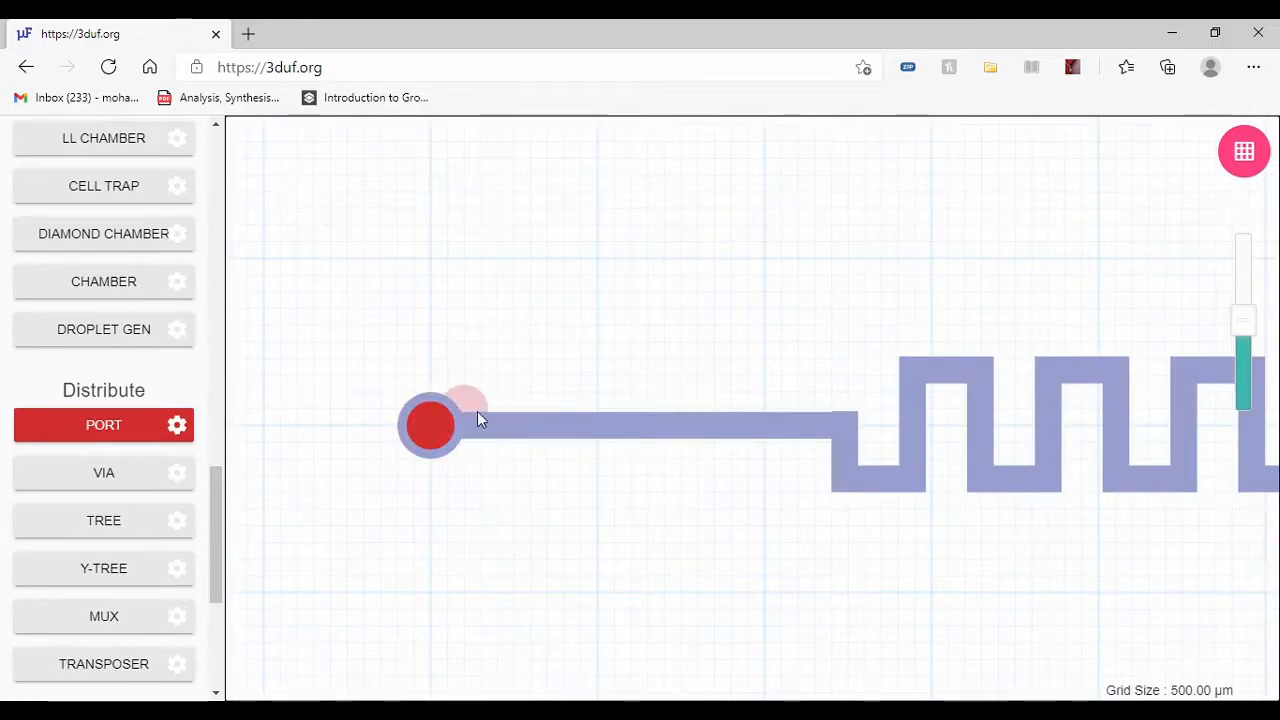
pyautogui.scroll(-4, 340, 430)
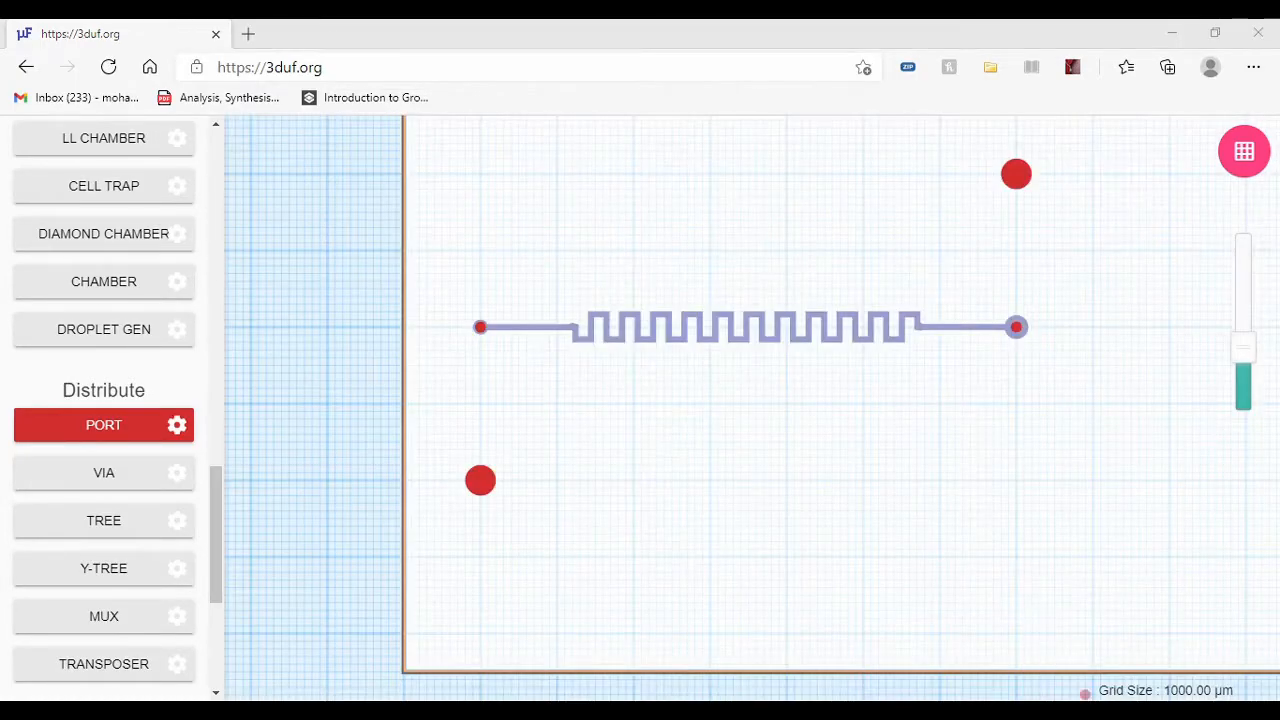
pyautogui.click(953, 46)
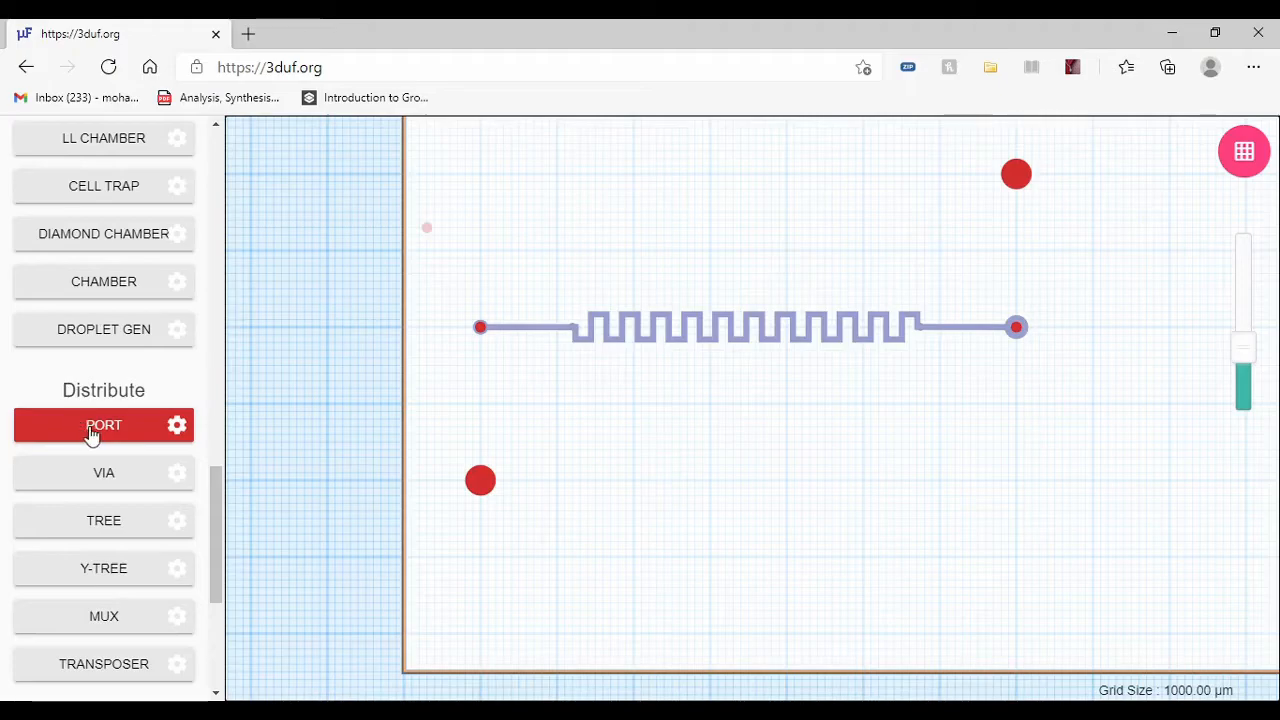
# Step: Draw a control-layer Connection from the small control port on the smaller flow port down to the large control port below it
pyautogui.scroll(15, 83, 316)
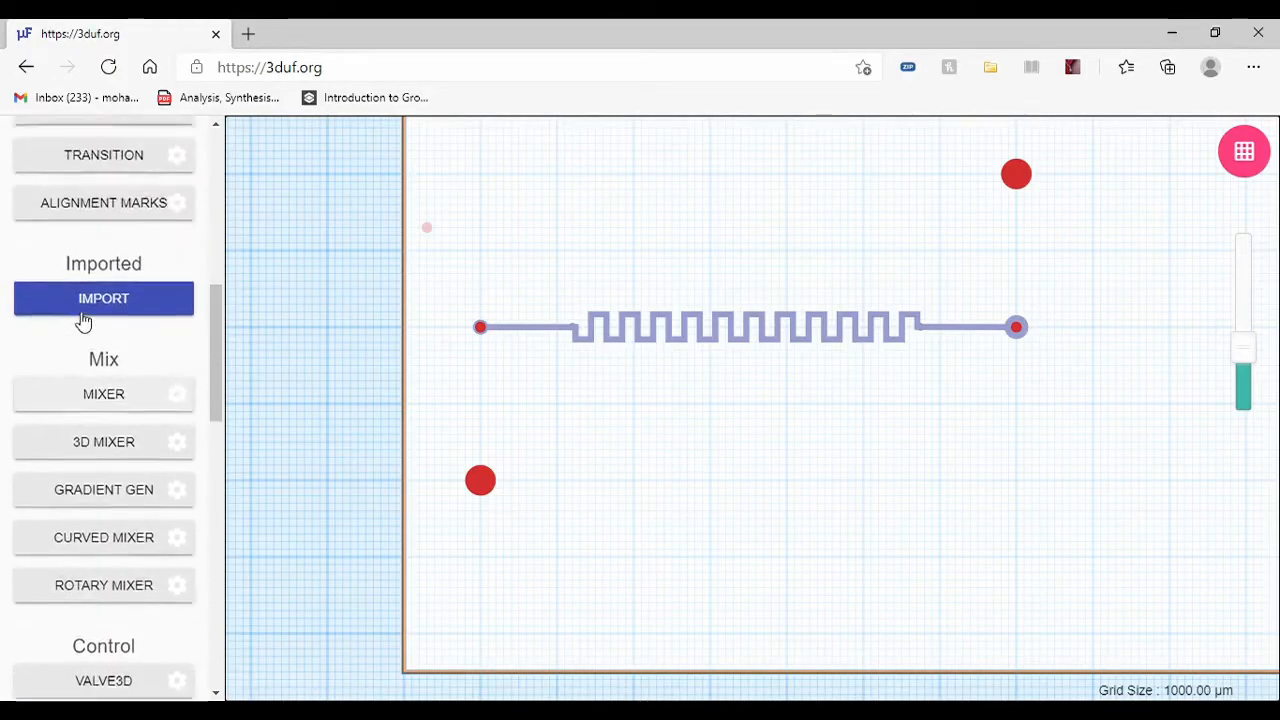
pyautogui.scroll(2, 83, 316)
pyautogui.click(116, 386)
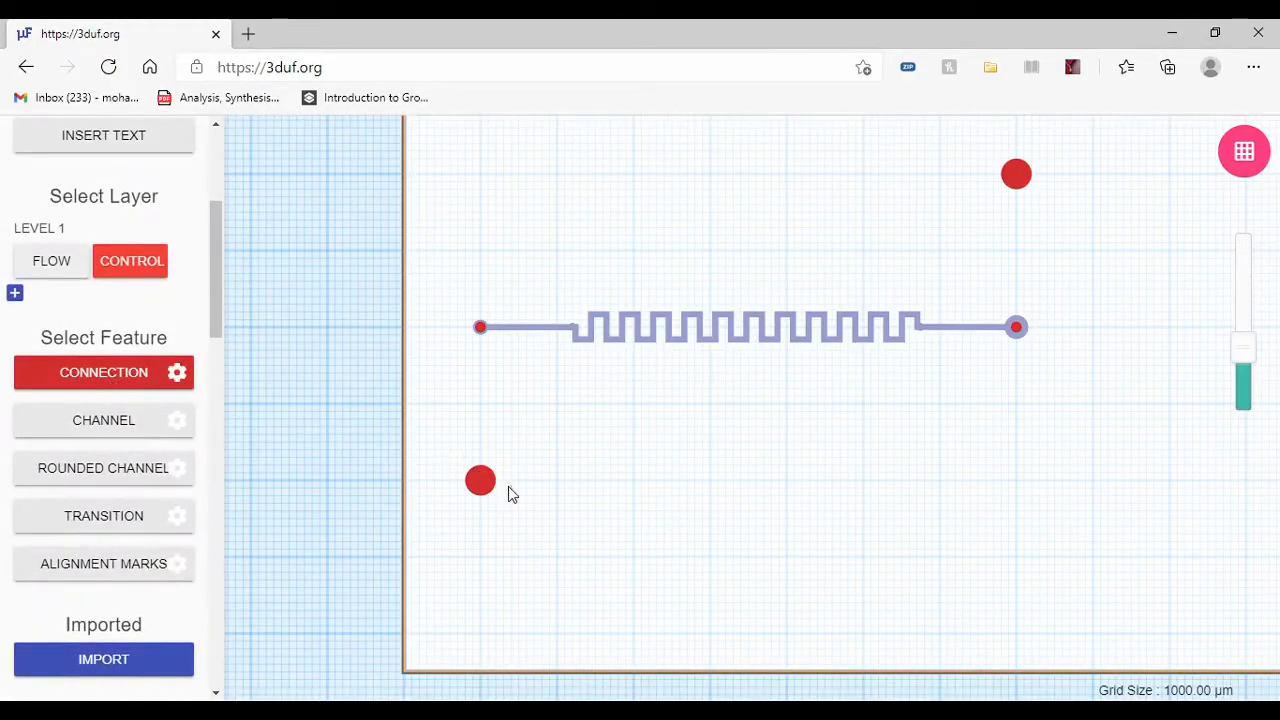
pyautogui.scroll(3, 415, 446)
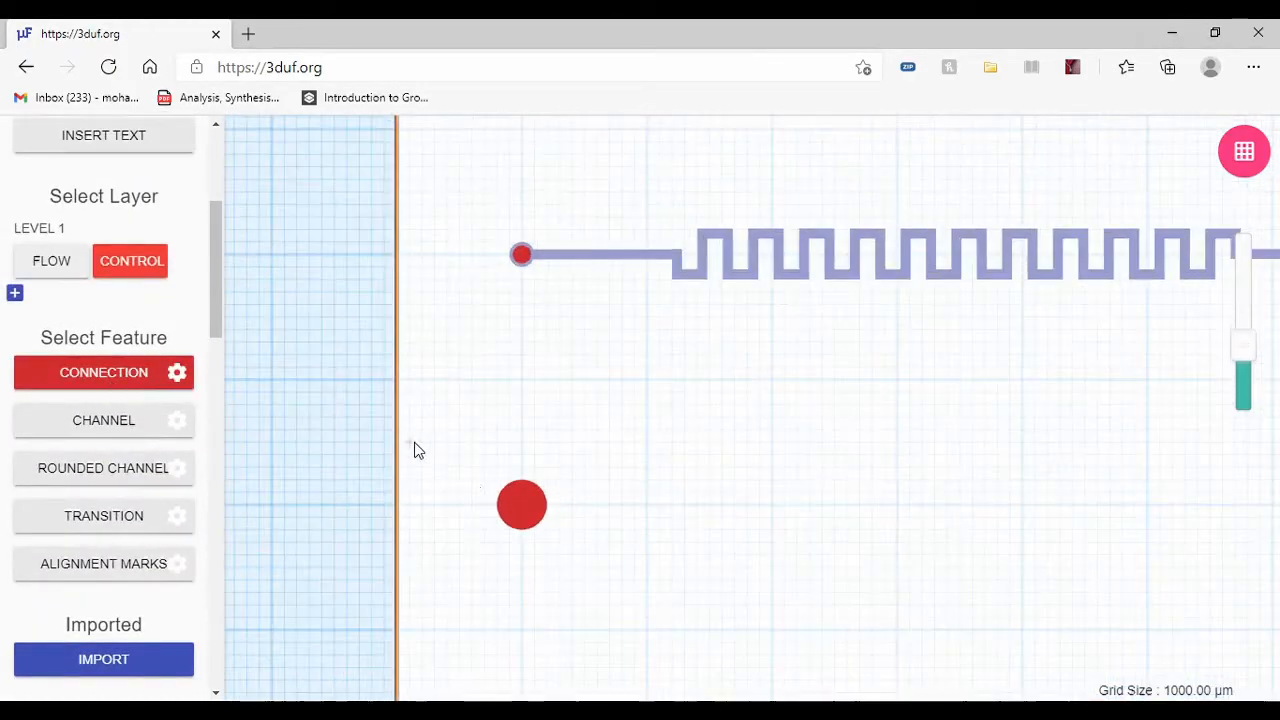
pyautogui.click(520, 258)
pyautogui.click(522, 505)
# Step: Draw a control-layer Connection from the upper large control port down to the small control port on the larger flow port
pyautogui.scroll(-3, 303, 376)
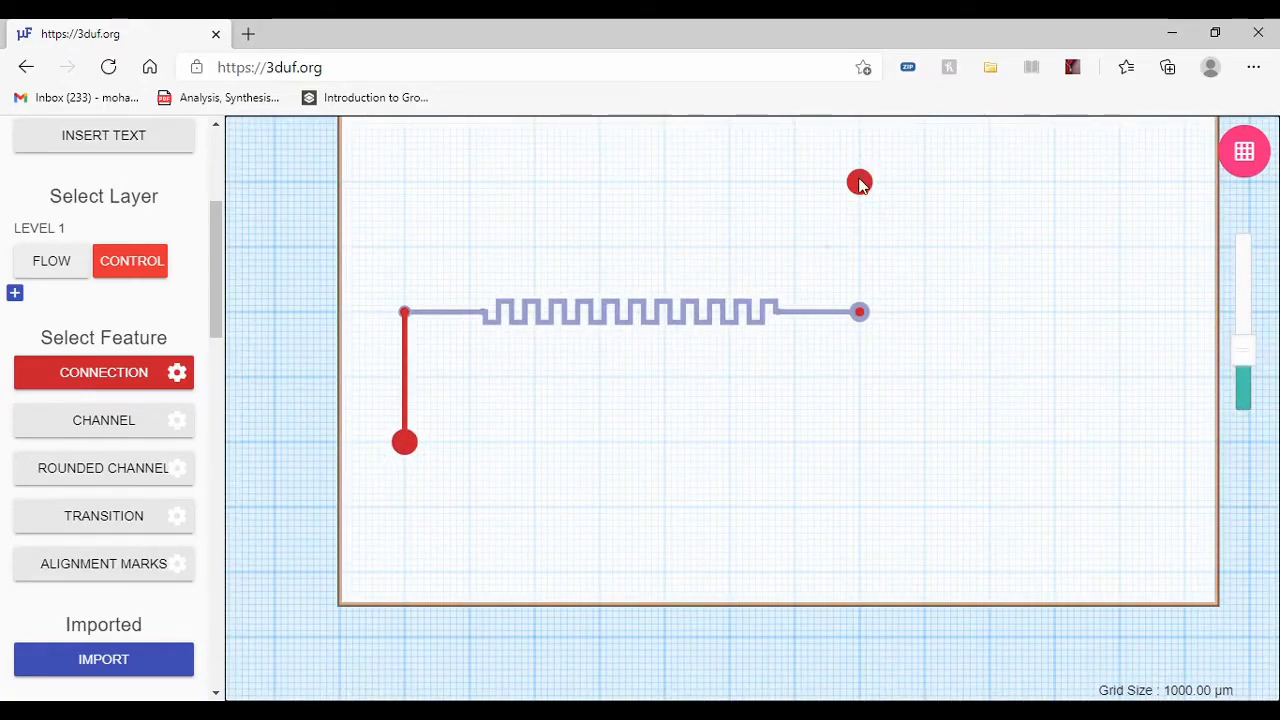
pyautogui.click(860, 185)
pyautogui.click(862, 314)
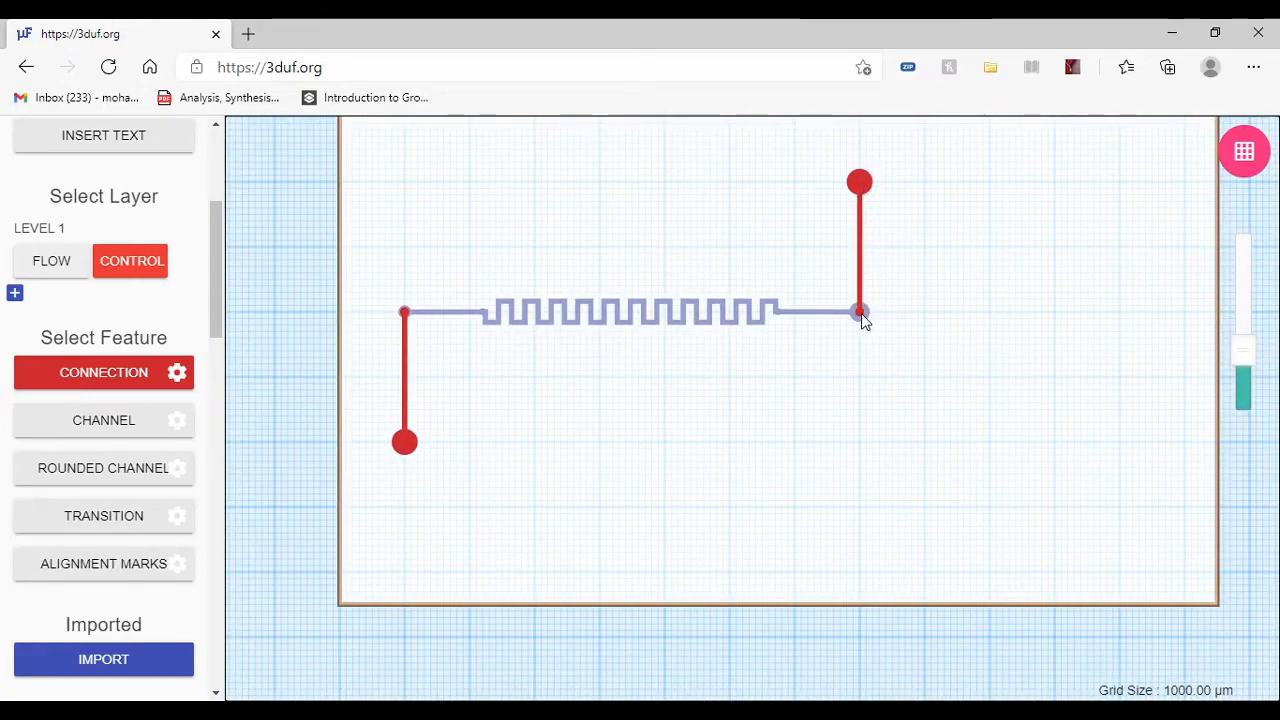
# Step: Switch between the flow and control layers to compare the mixer line with the control connections
pyautogui.scroll(3, 552, 280)
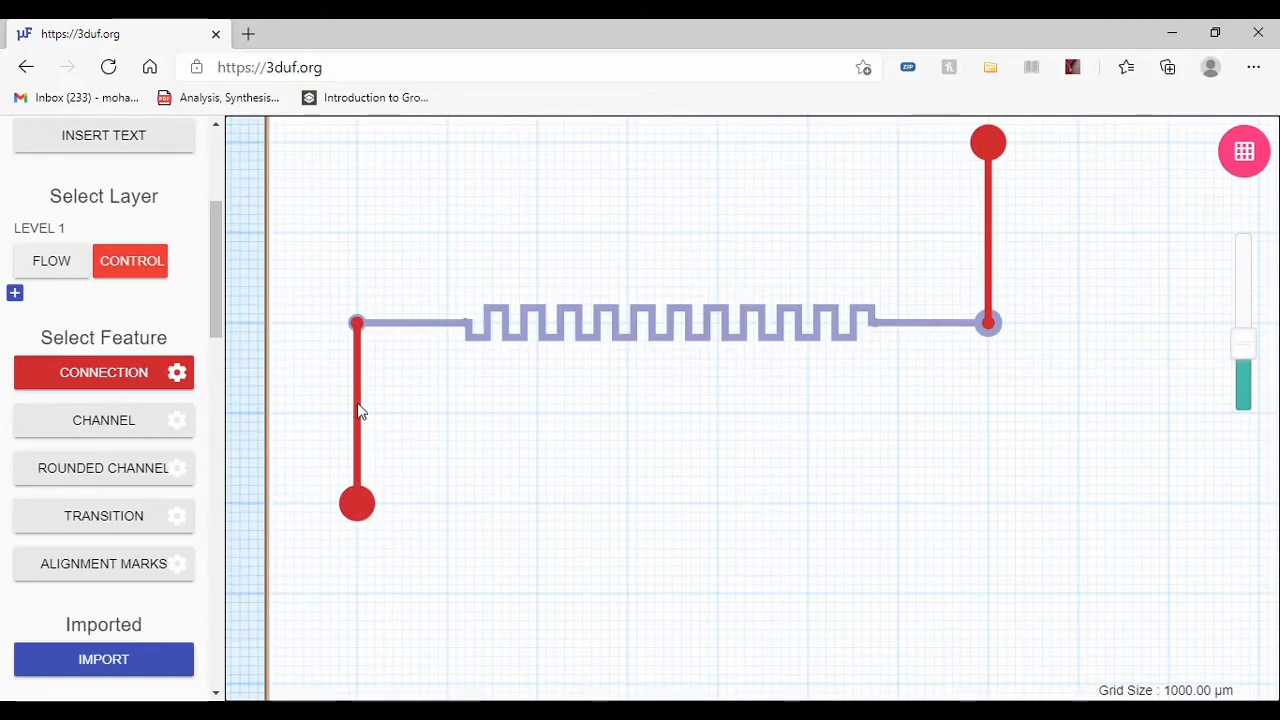
pyautogui.click(80, 260)
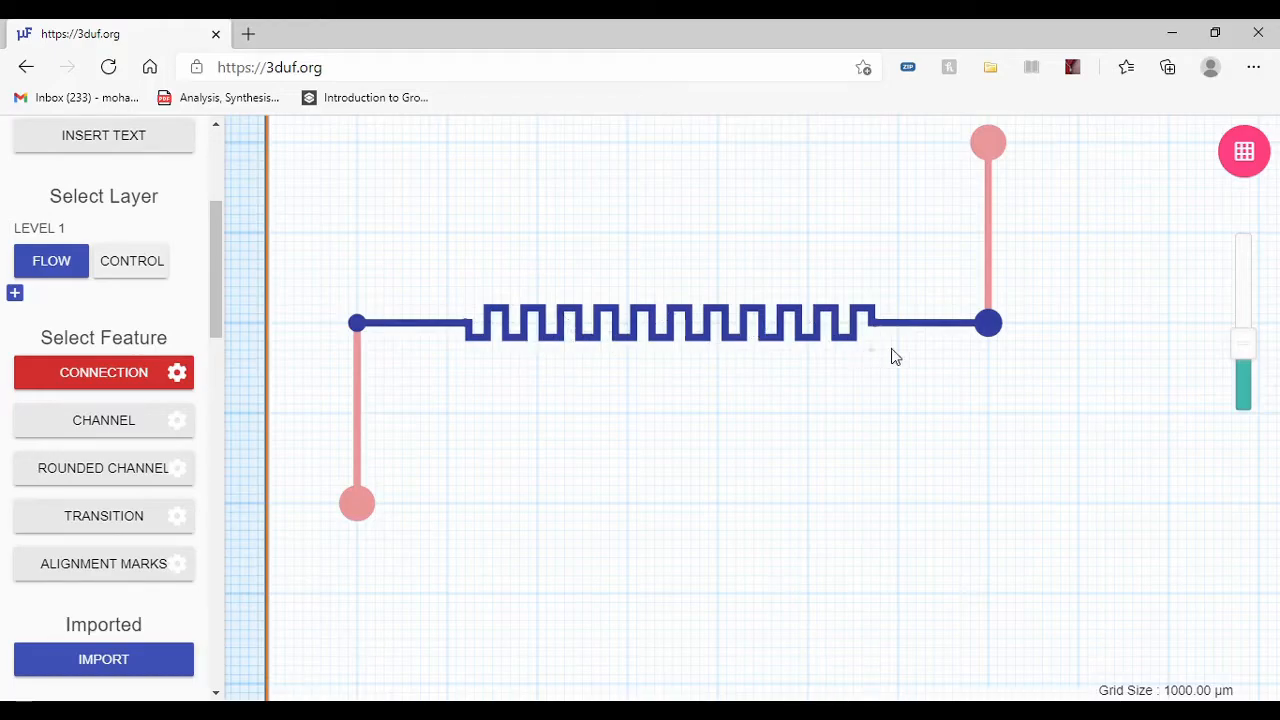
pyautogui.click(110, 266)
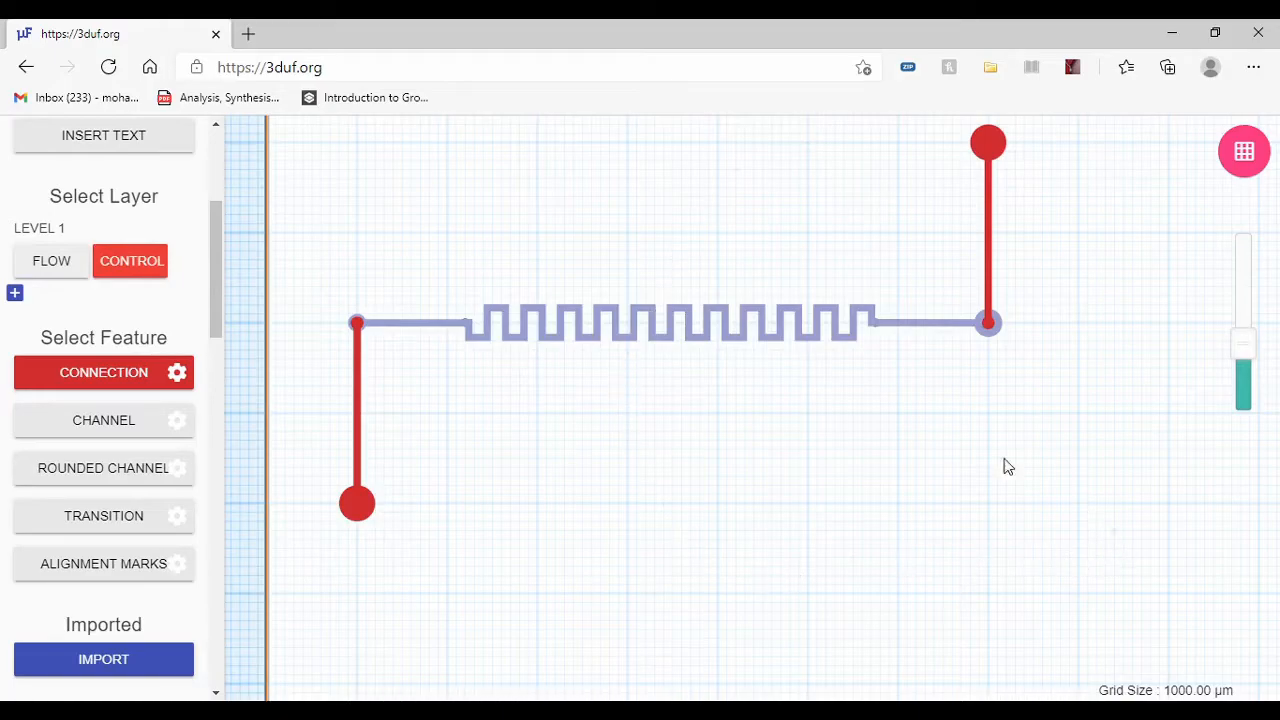
pyautogui.scroll(-2, 1150, 591)
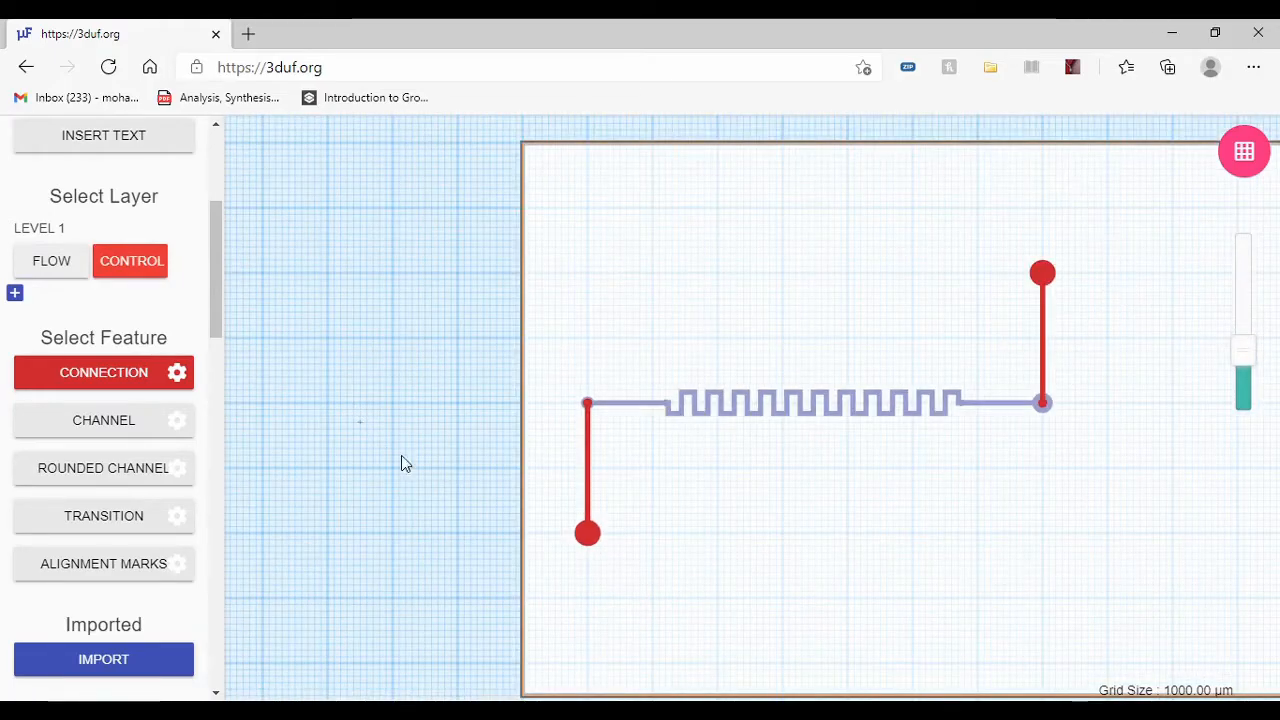
pyautogui.scroll(-2, 400, 455)
pyautogui.scroll(3, 740, 445)
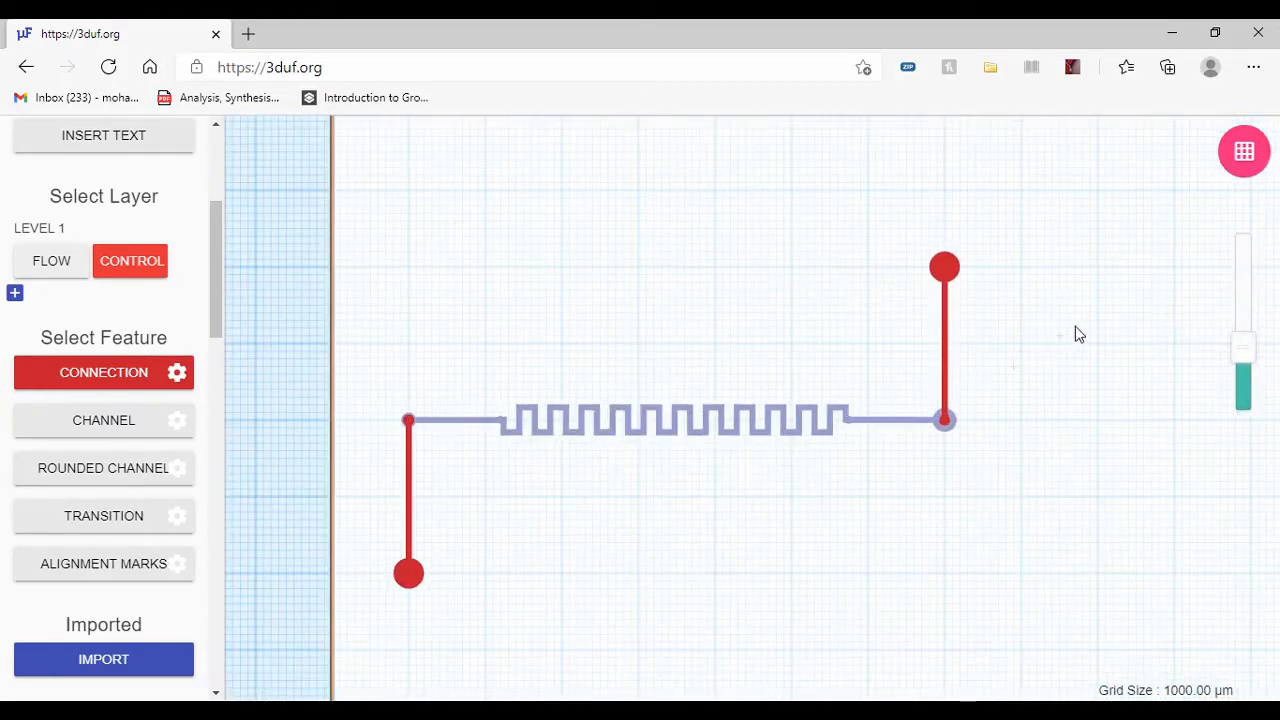
pyautogui.scroll(1, 1068, 342)
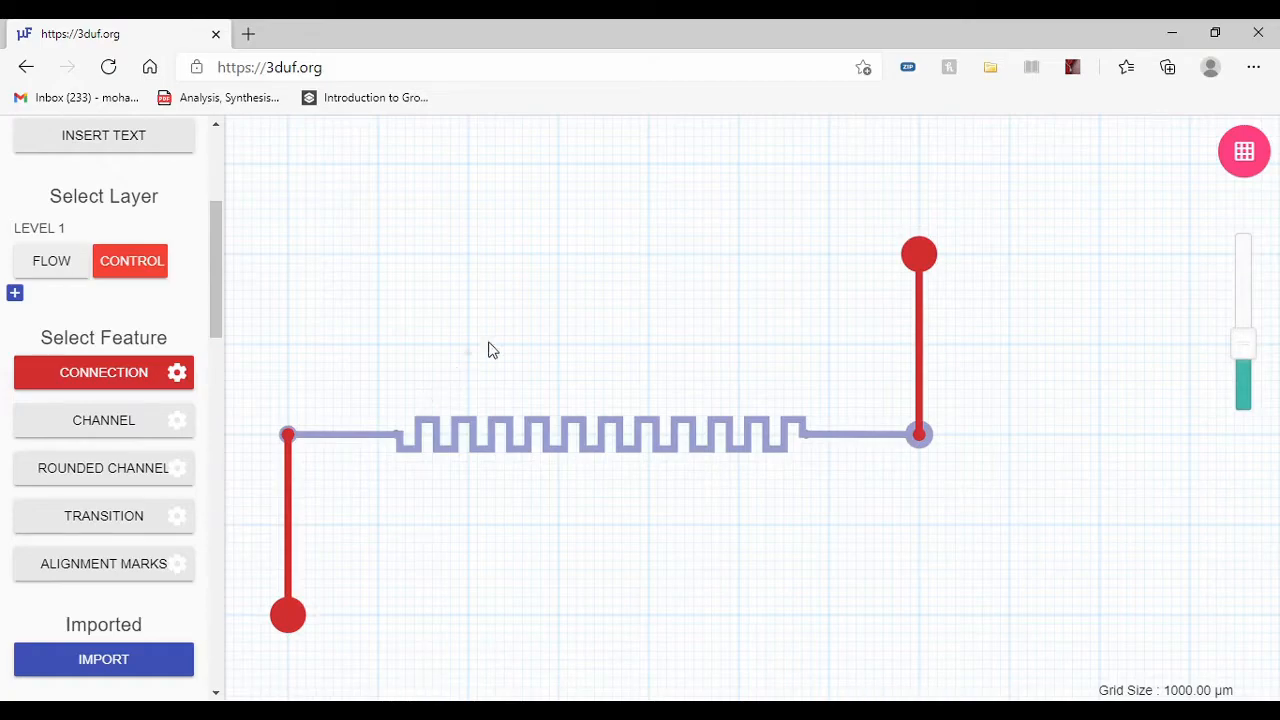
pyautogui.scroll(-1, 1010, 245)
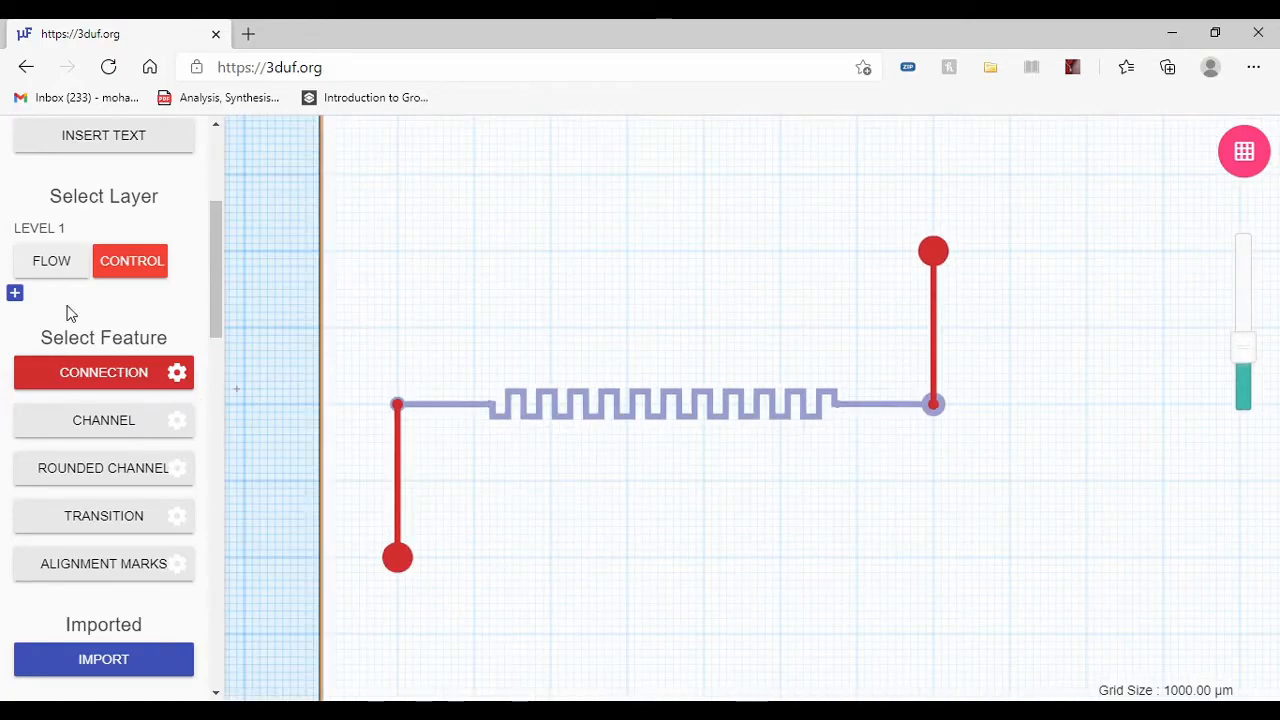
# Step: Place a Valve3D on the flow-layer connection between the smaller port and the mixer, about 7 mm from the port's centre
pyautogui.scroll(-7, 70, 313)
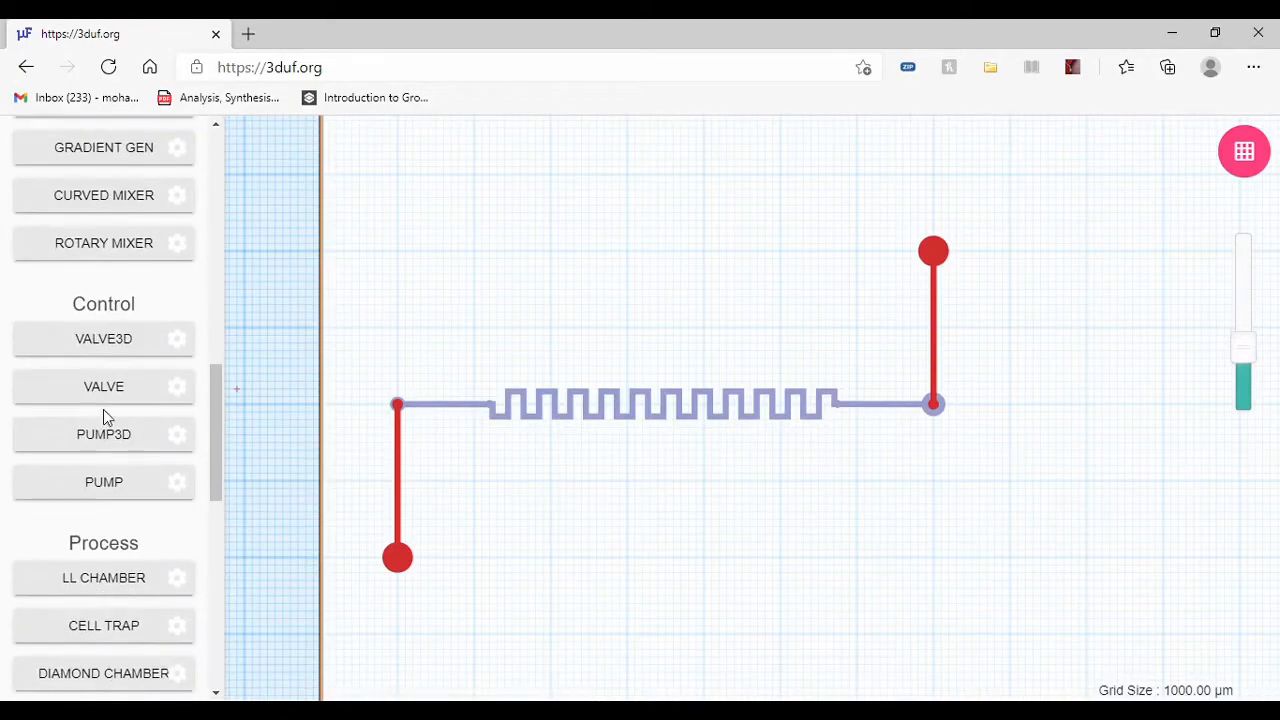
pyautogui.scroll(-1, 106, 429)
pyautogui.scroll(-1, 106, 435)
pyautogui.scroll(1, 108, 435)
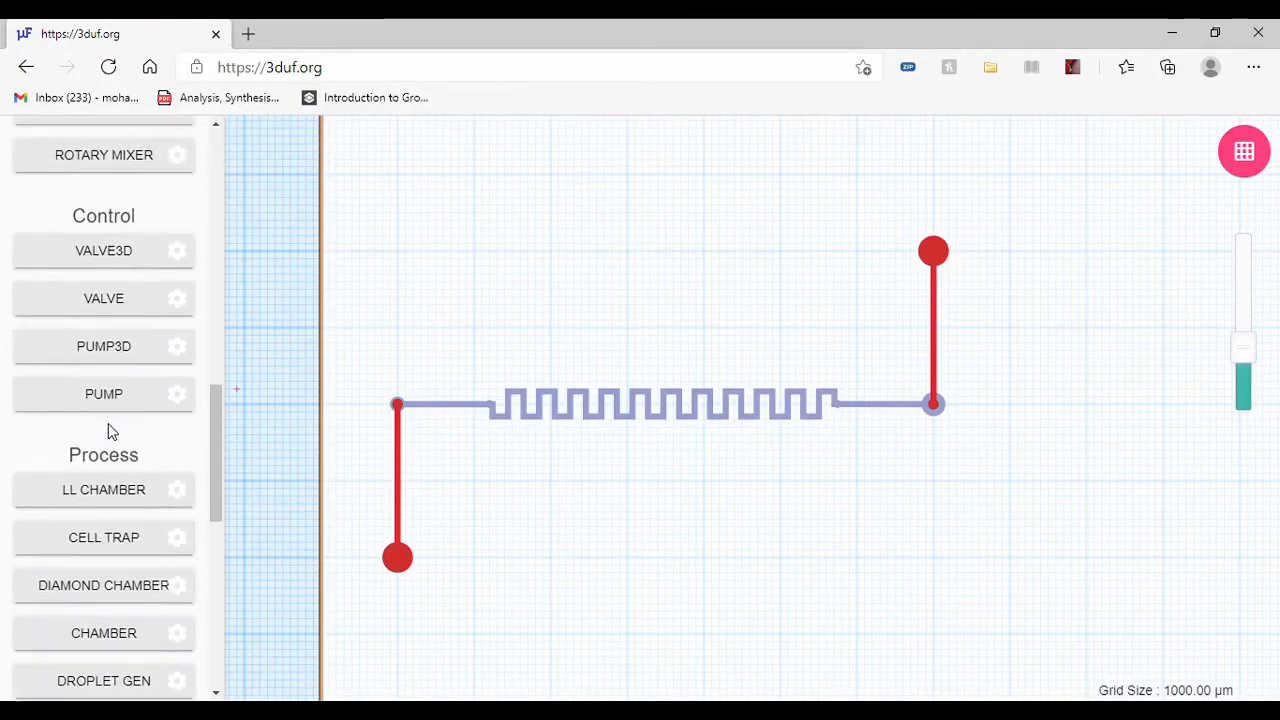
pyautogui.scroll(2, 110, 423)
pyautogui.click(113, 426)
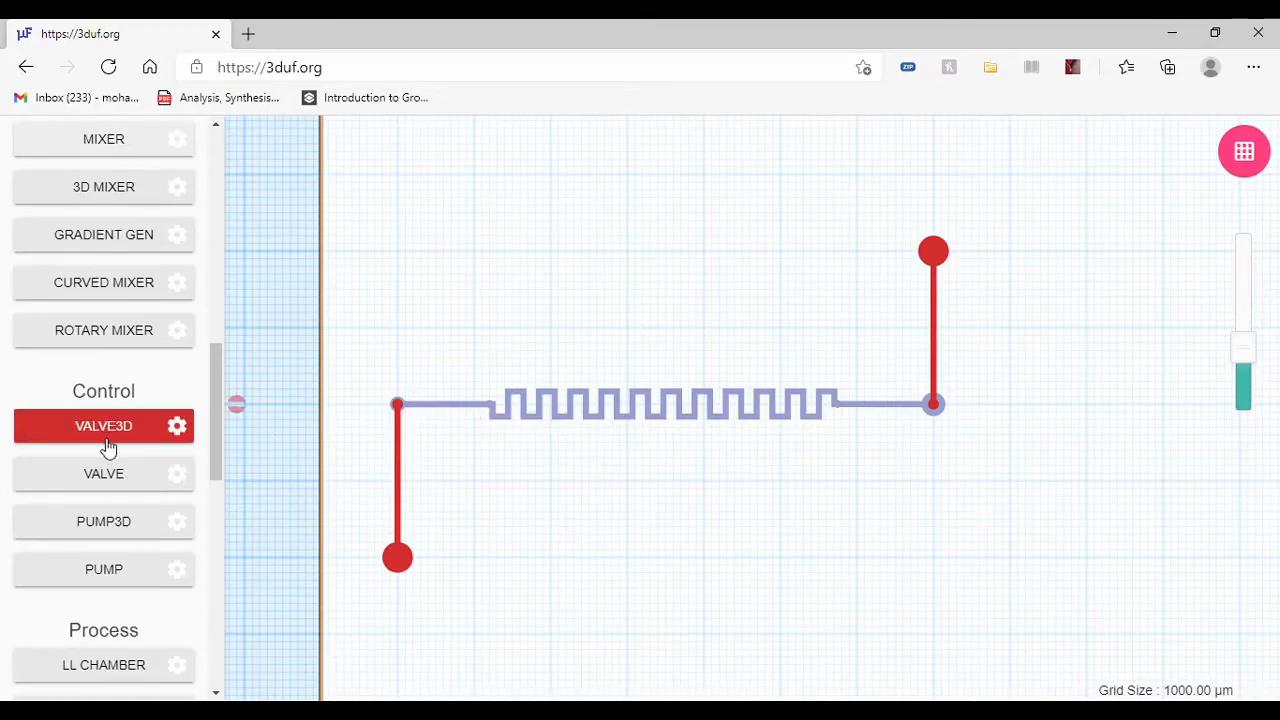
pyautogui.scroll(3, 114, 430)
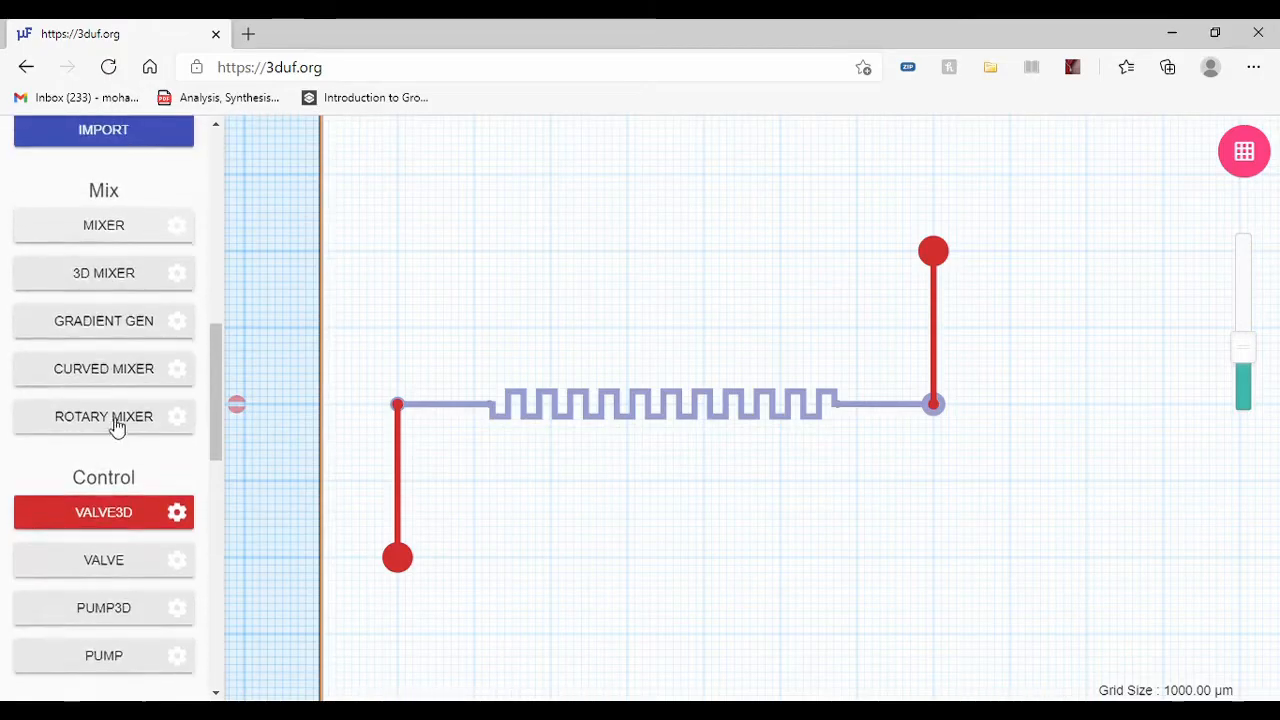
pyautogui.scroll(3, 105, 345)
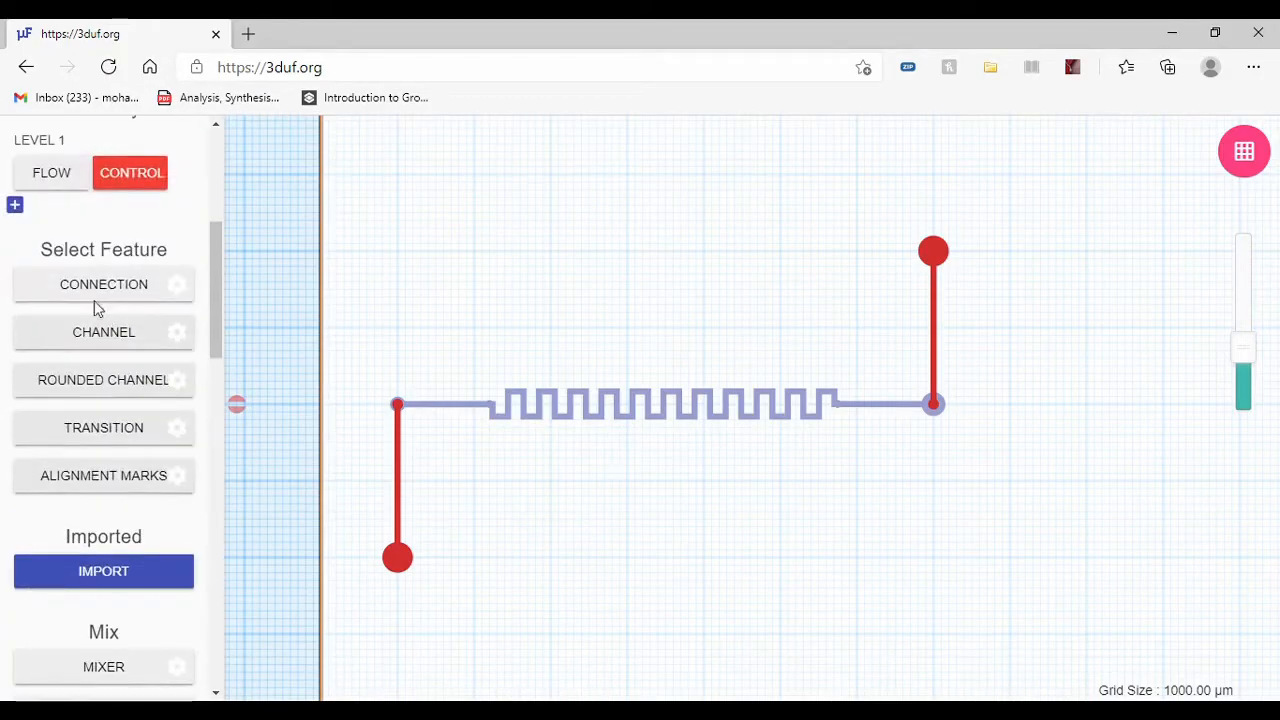
pyautogui.click(35, 174)
pyautogui.scroll(3, 536, 421)
pyautogui.click(348, 384)
# Step: Alternate between the flow and control layers to examine how the 3D valve is built on each
pyautogui.scroll(-3, 110, 460)
pyautogui.scroll(-2, 118, 484)
pyautogui.scroll(10, 94, 423)
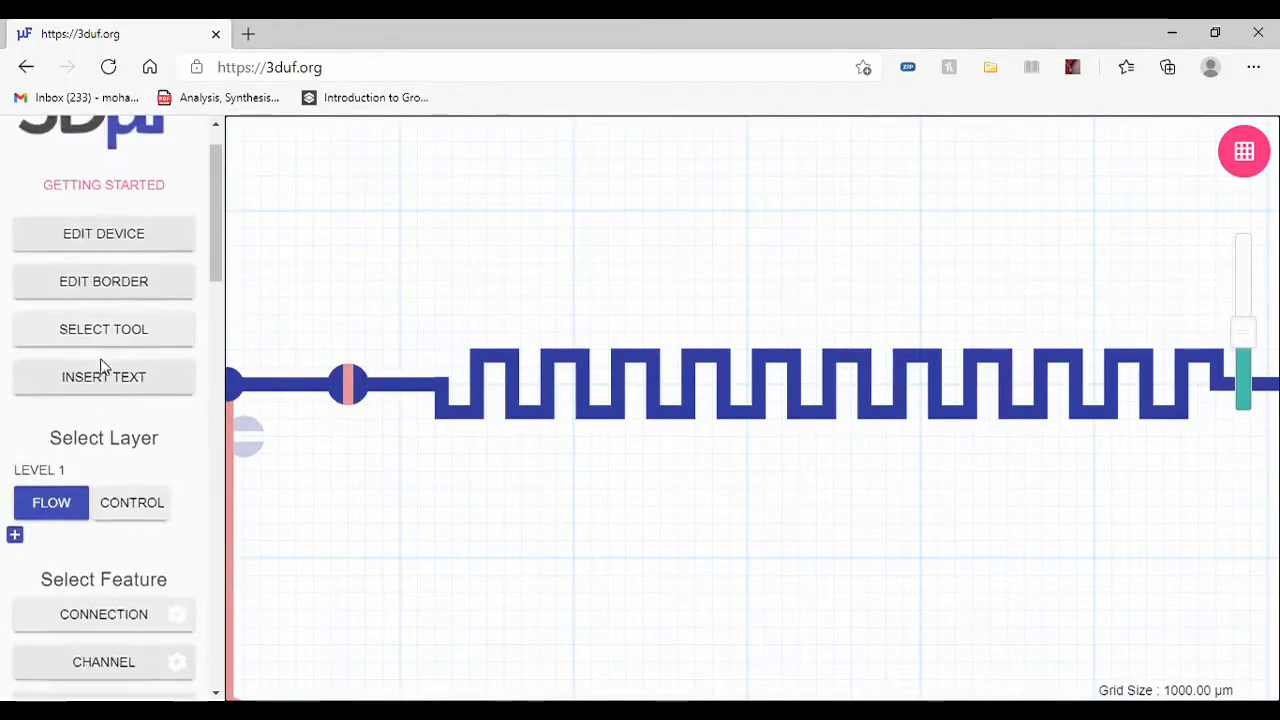
pyautogui.click(145, 516)
pyautogui.scroll(-2, 930, 285)
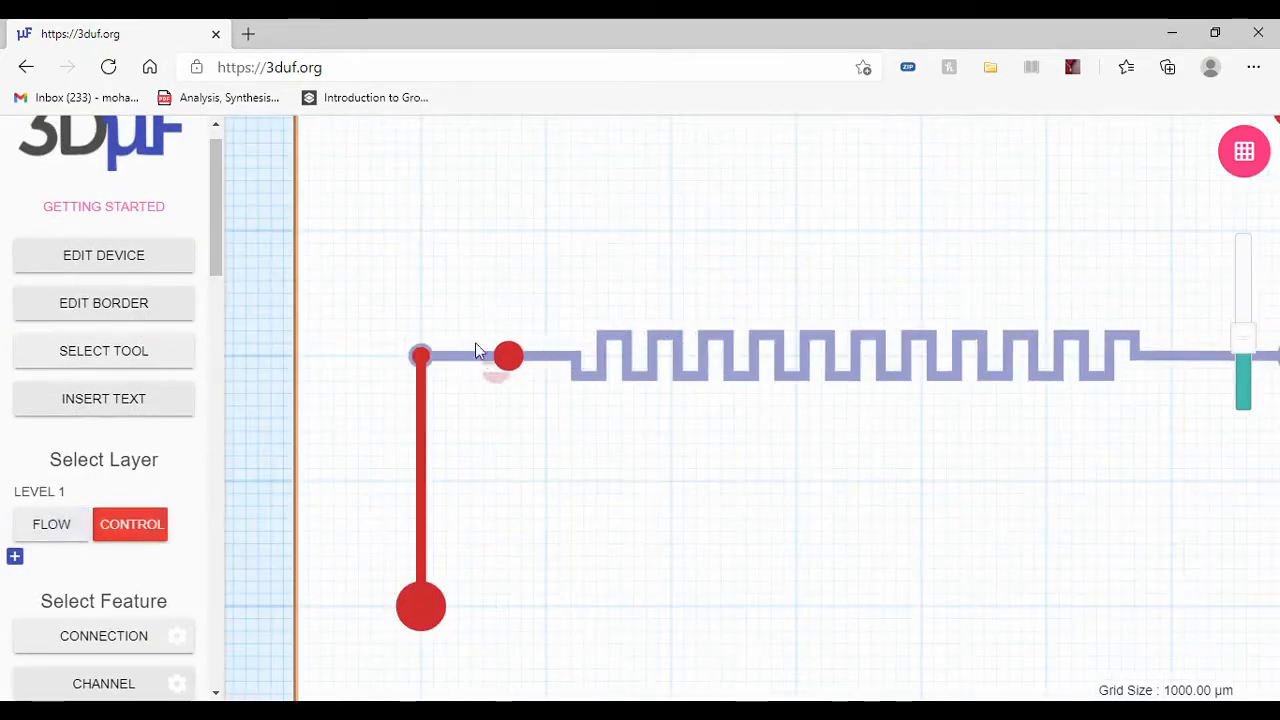
pyautogui.scroll(2, 430, 355)
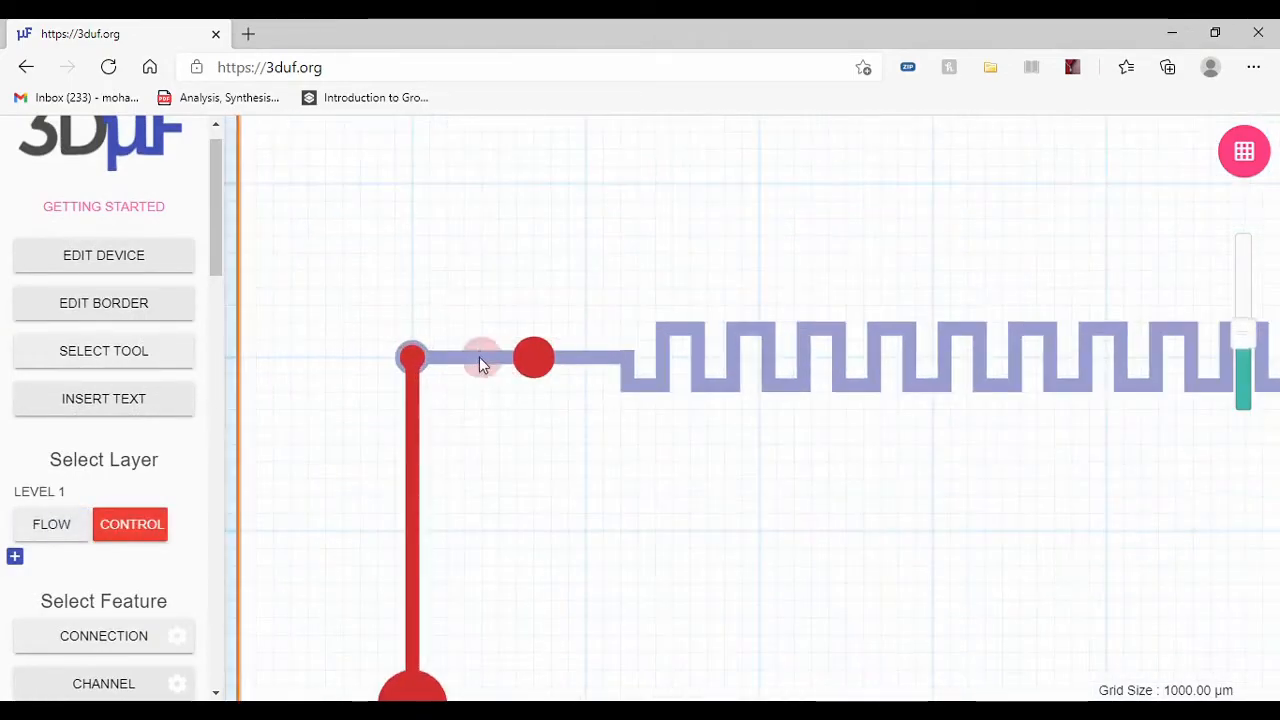
pyautogui.click(44, 525)
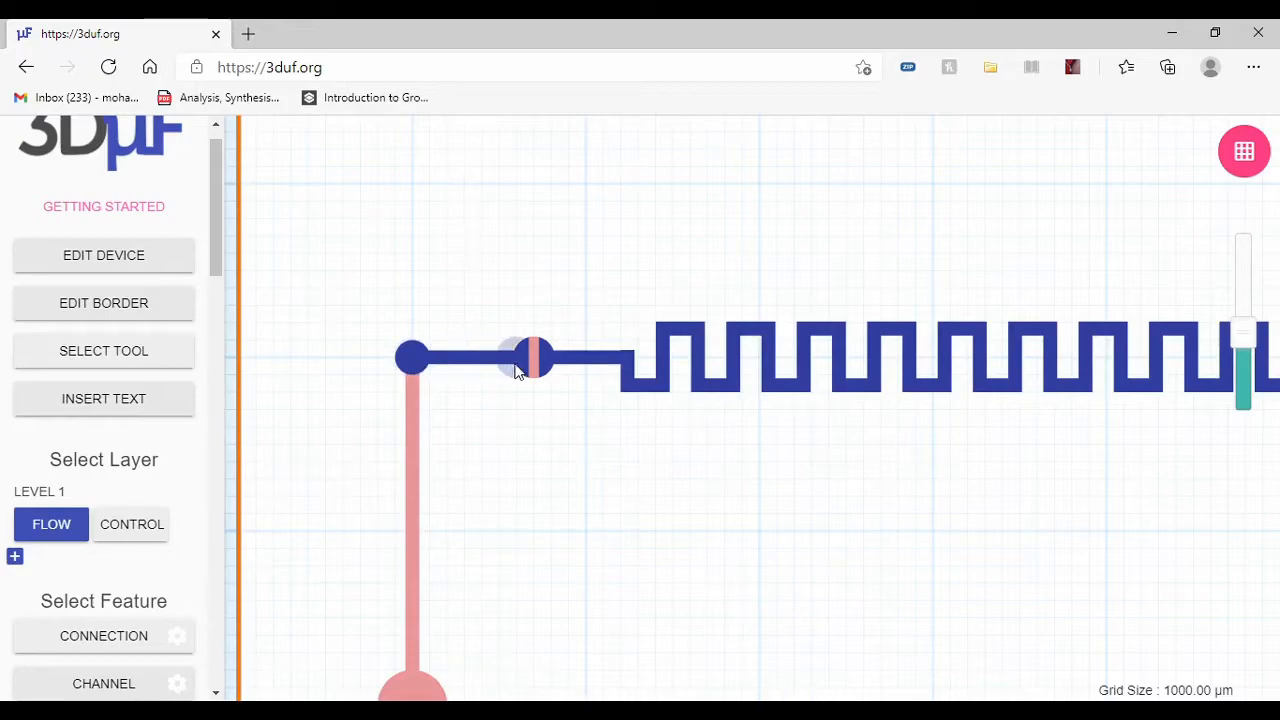
pyautogui.click(125, 528)
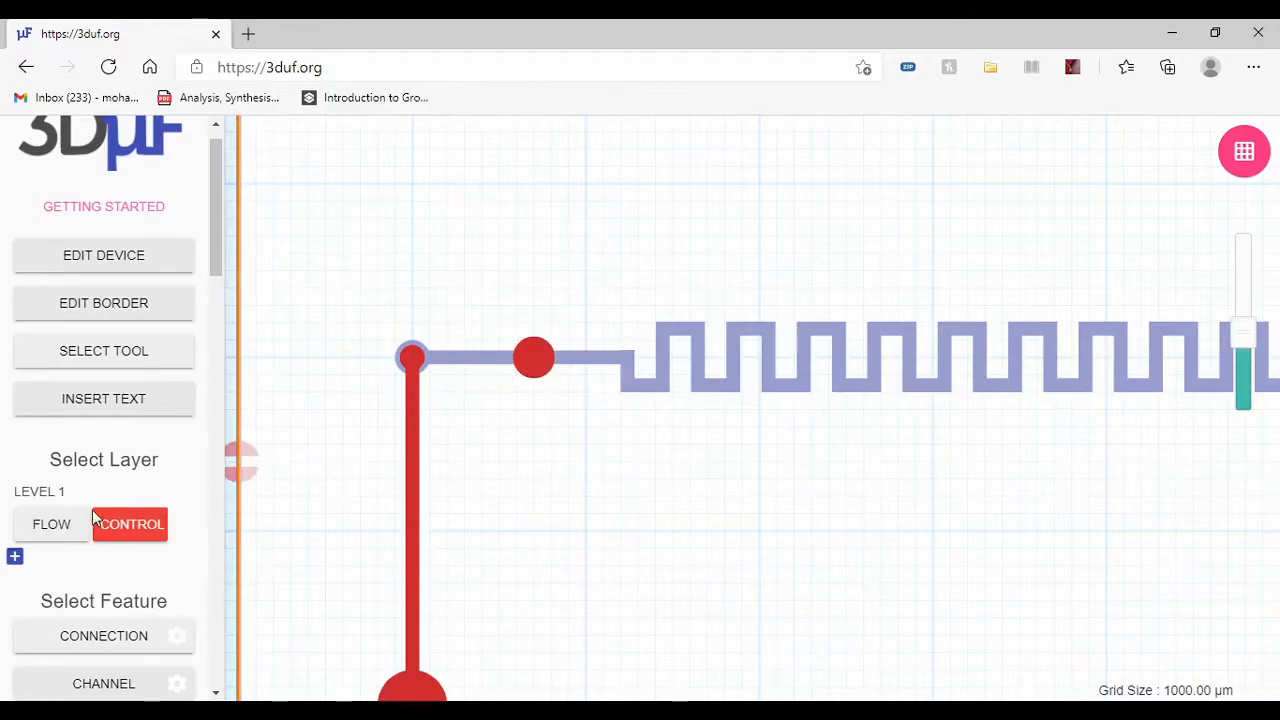
pyautogui.click(38, 530)
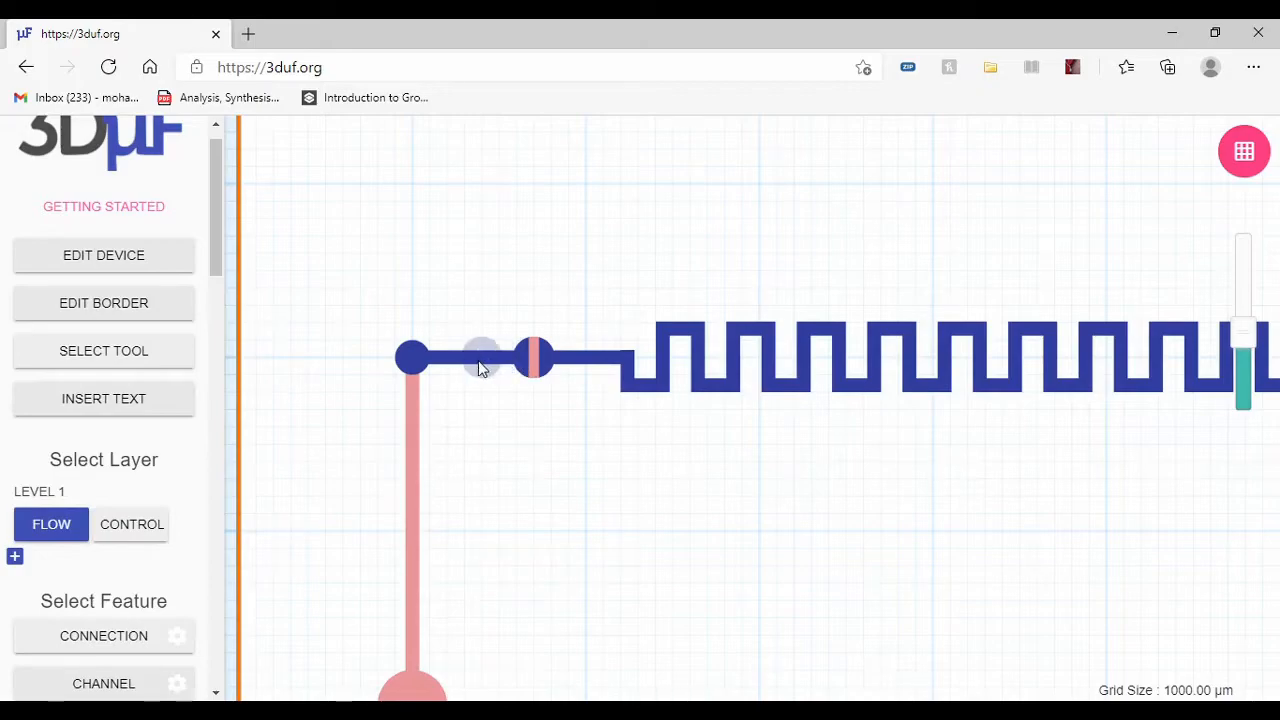
pyautogui.click(142, 530)
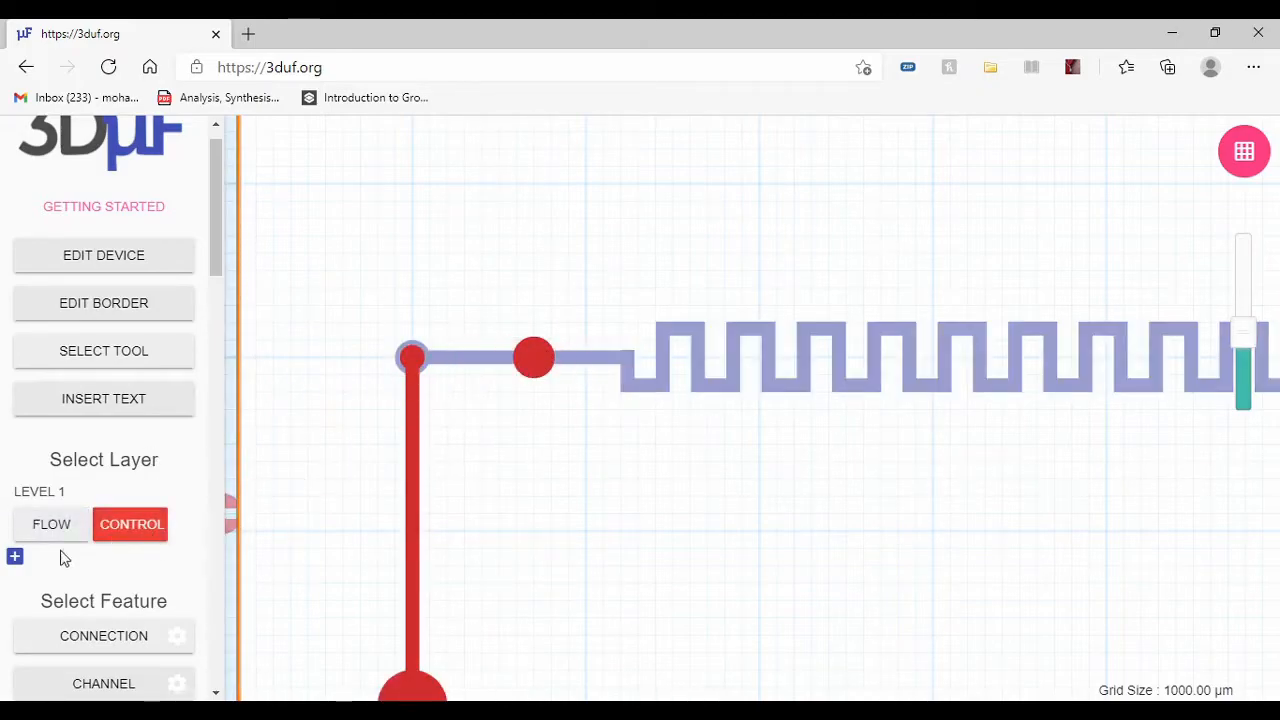
pyautogui.click(36, 536)
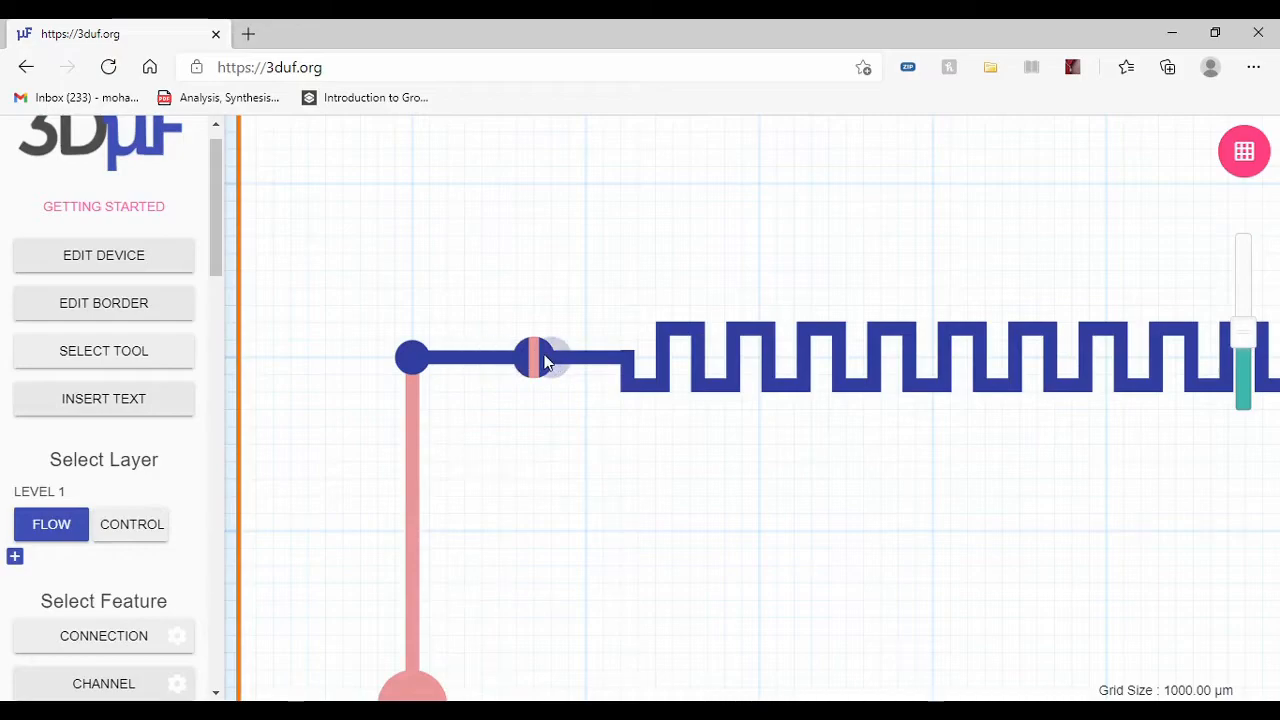
pyautogui.click(145, 524)
pyautogui.click(132, 528)
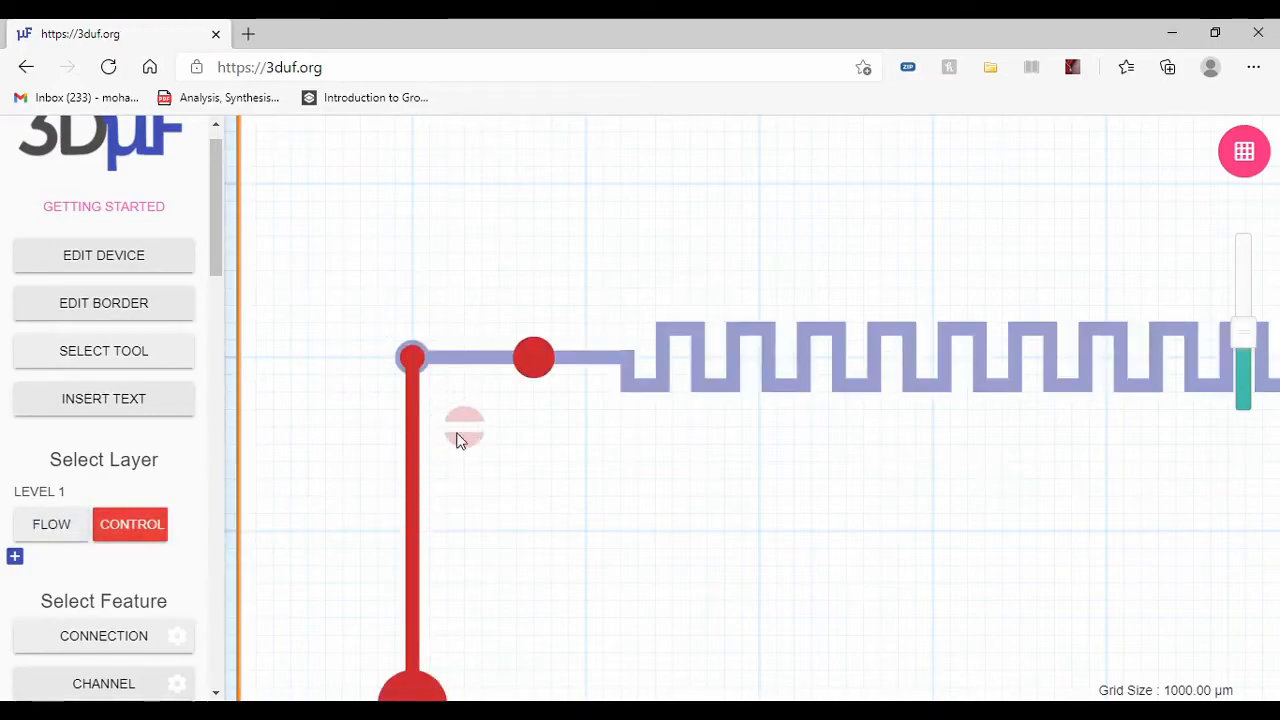
pyautogui.scroll(-3, 520, 500)
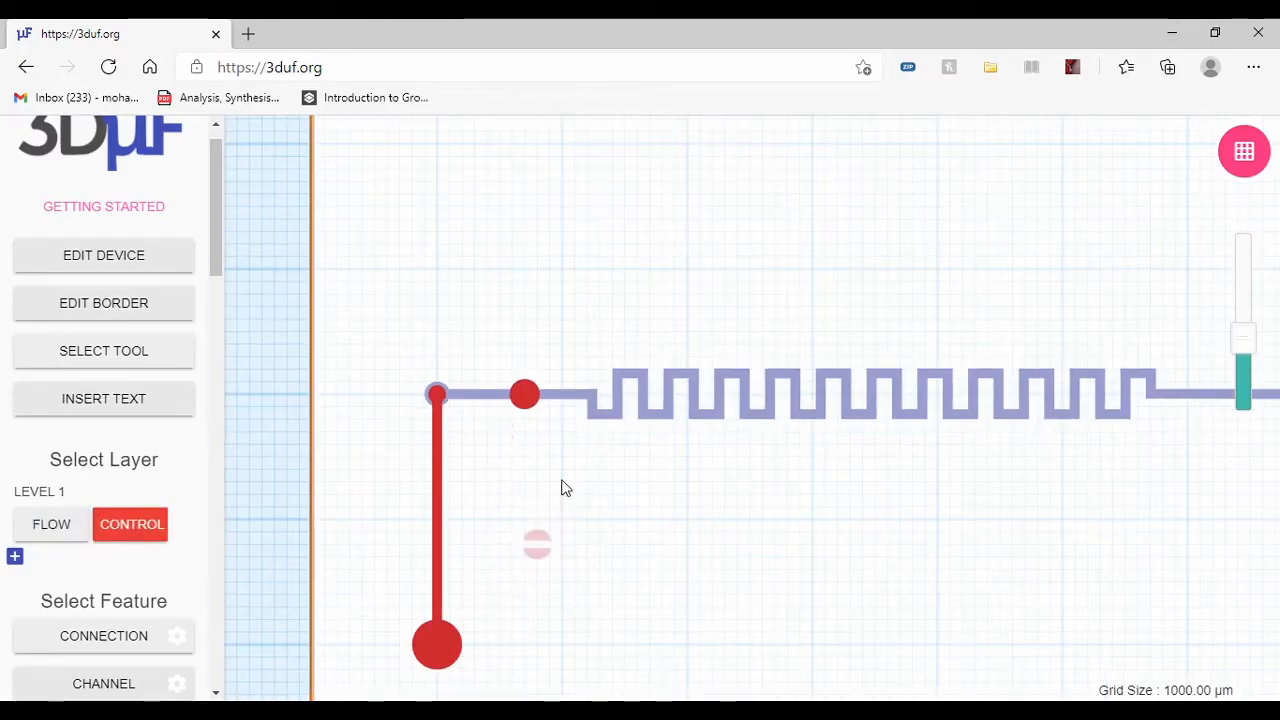
# Step: Place a Port on the control layer about 10 mm directly below the 3D valve's centre
pyautogui.scroll(-8, 51, 462)
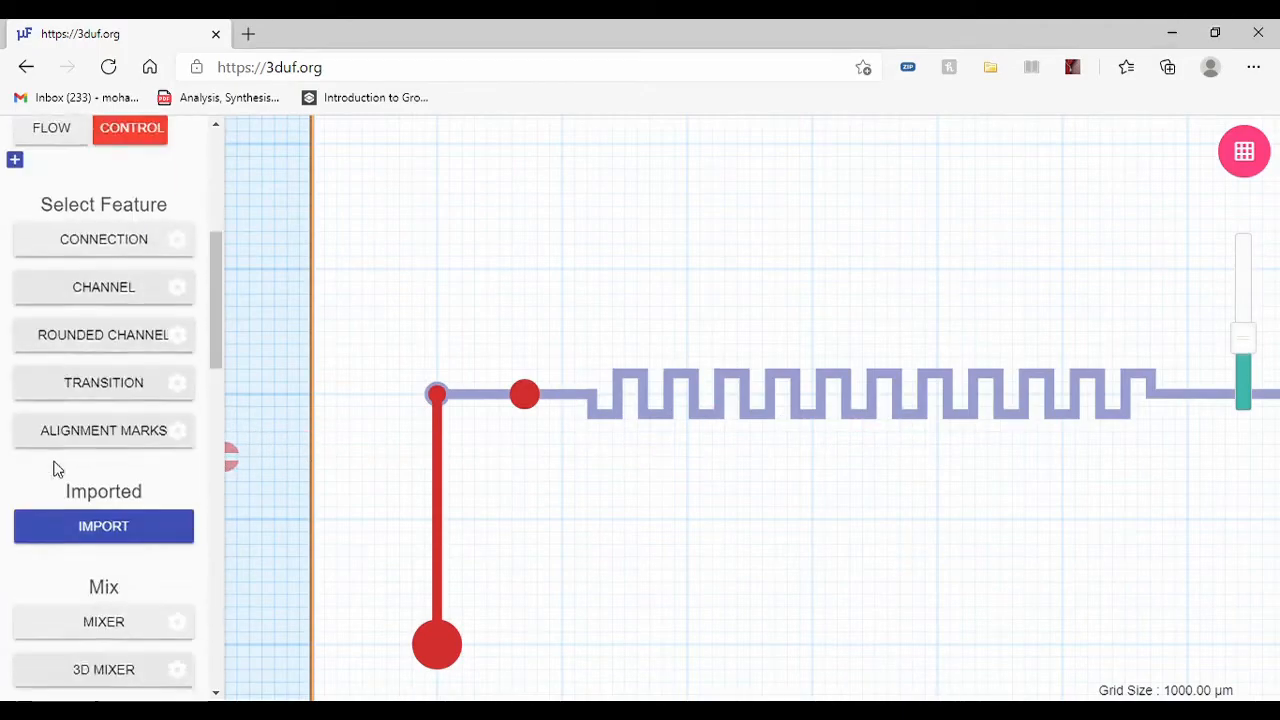
pyautogui.scroll(4, 69, 451)
pyautogui.scroll(-6, 78, 452)
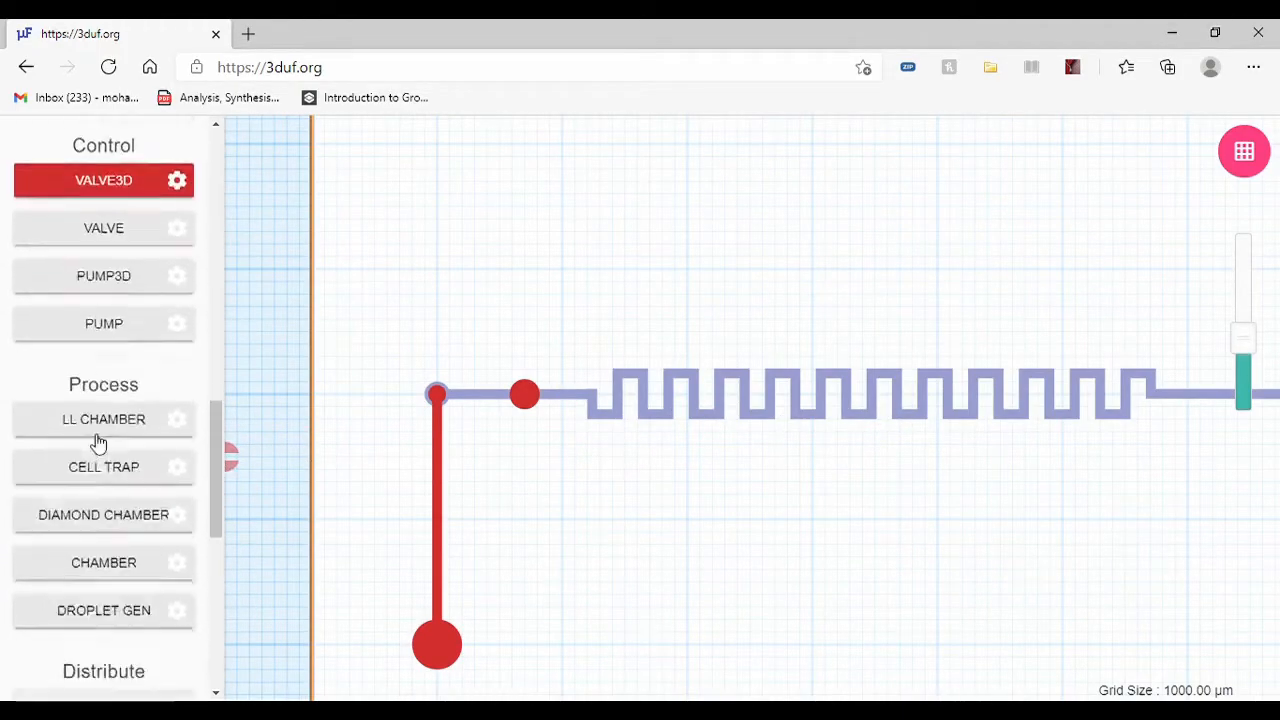
pyautogui.scroll(2, 95, 390)
pyautogui.scroll(-4, 90, 393)
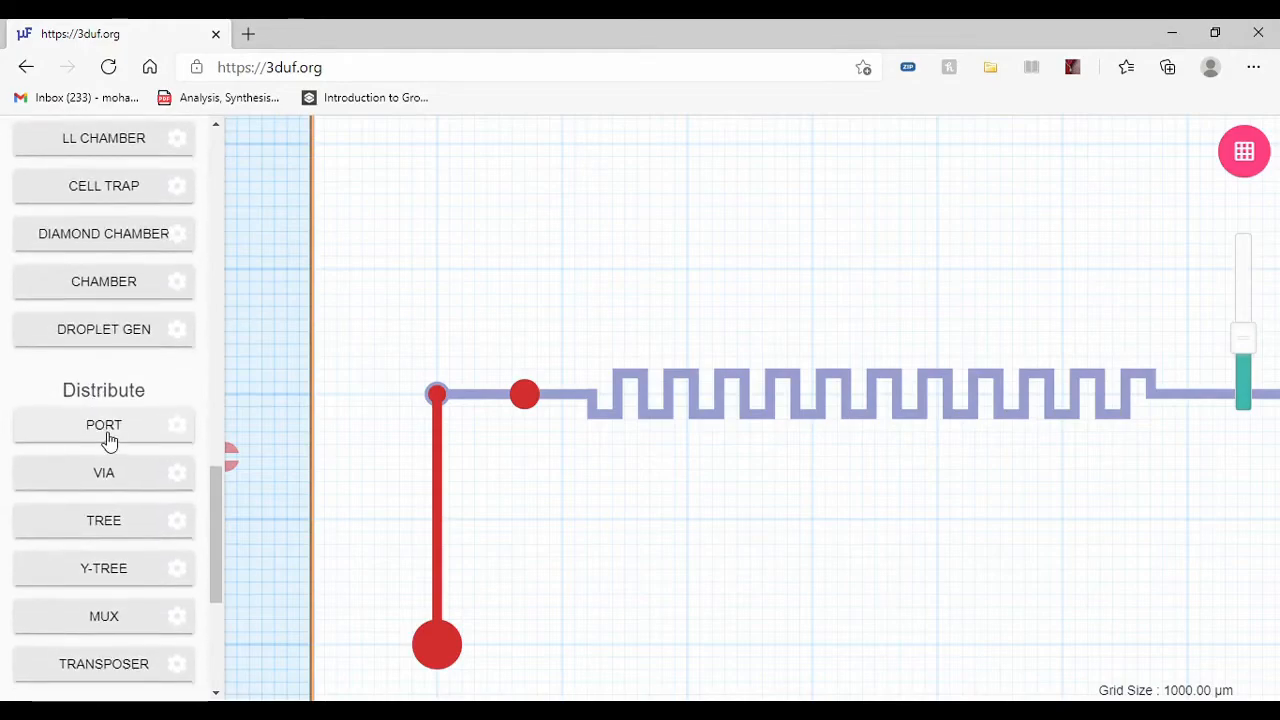
pyautogui.click(105, 434)
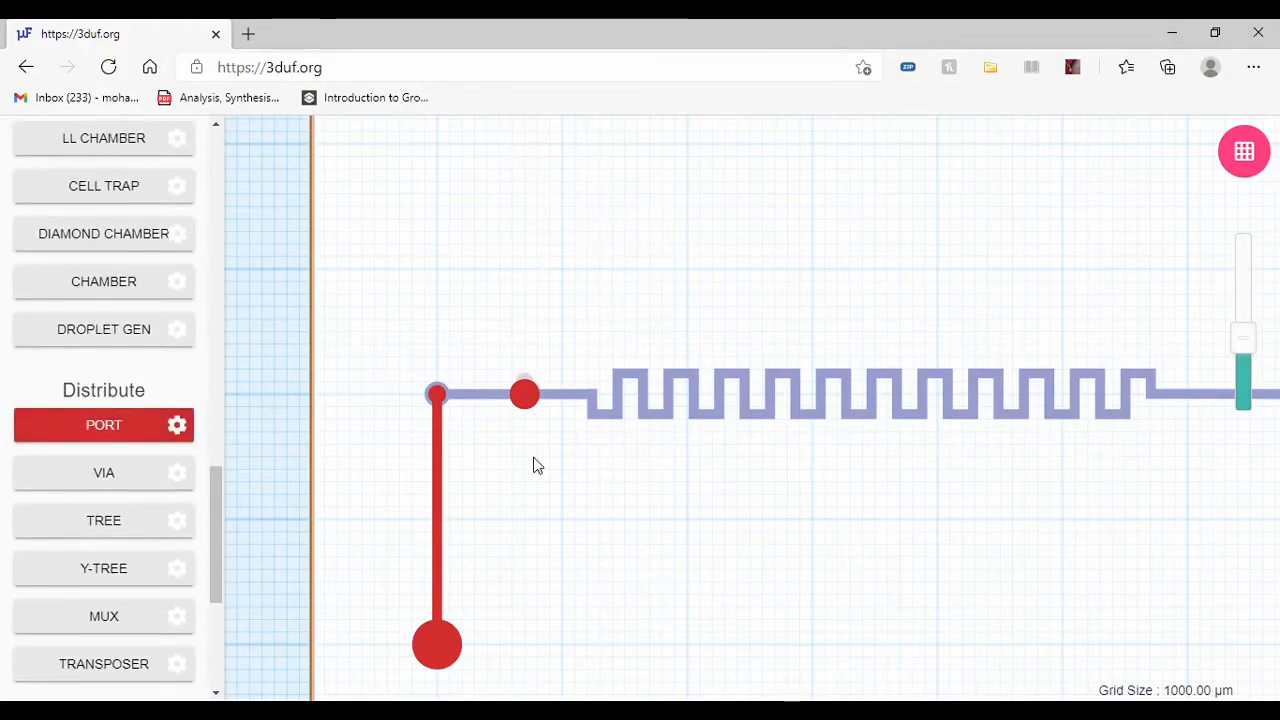
pyautogui.click(524, 521)
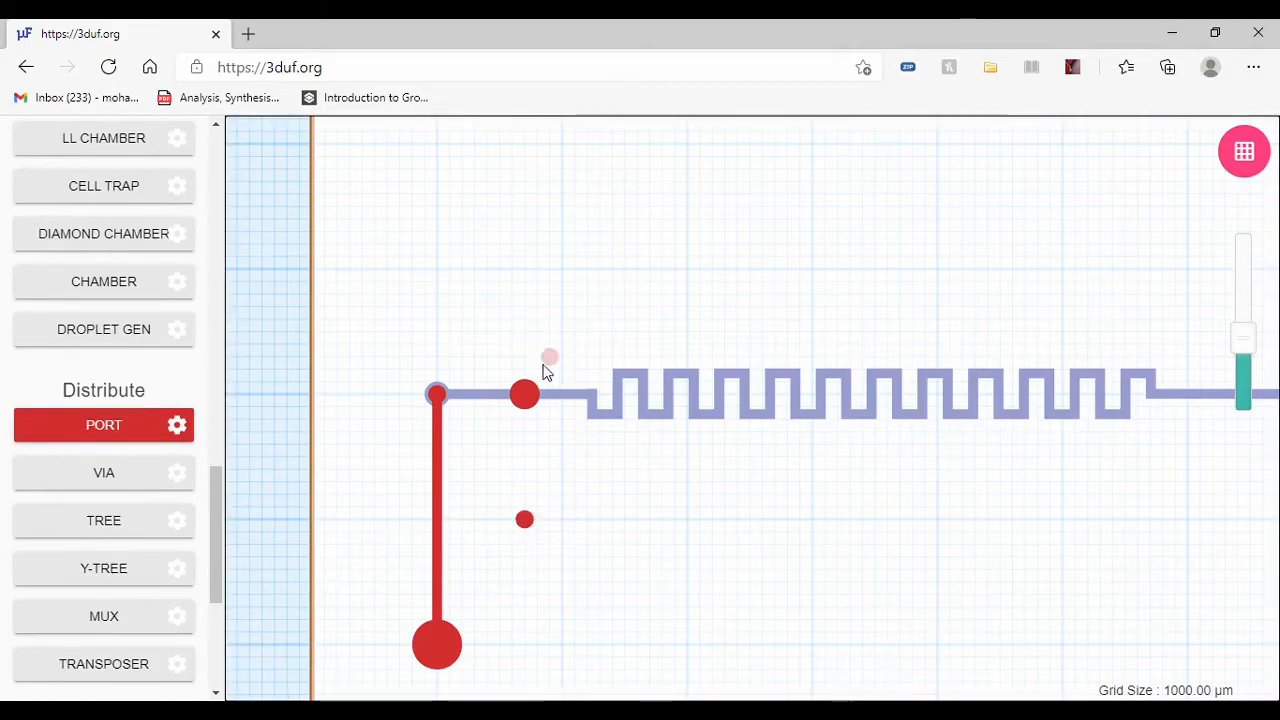
# Step: Draw a control-layer Connection from the 3D valve straight down to the small port below it
pyautogui.scroll(5, 70, 490)
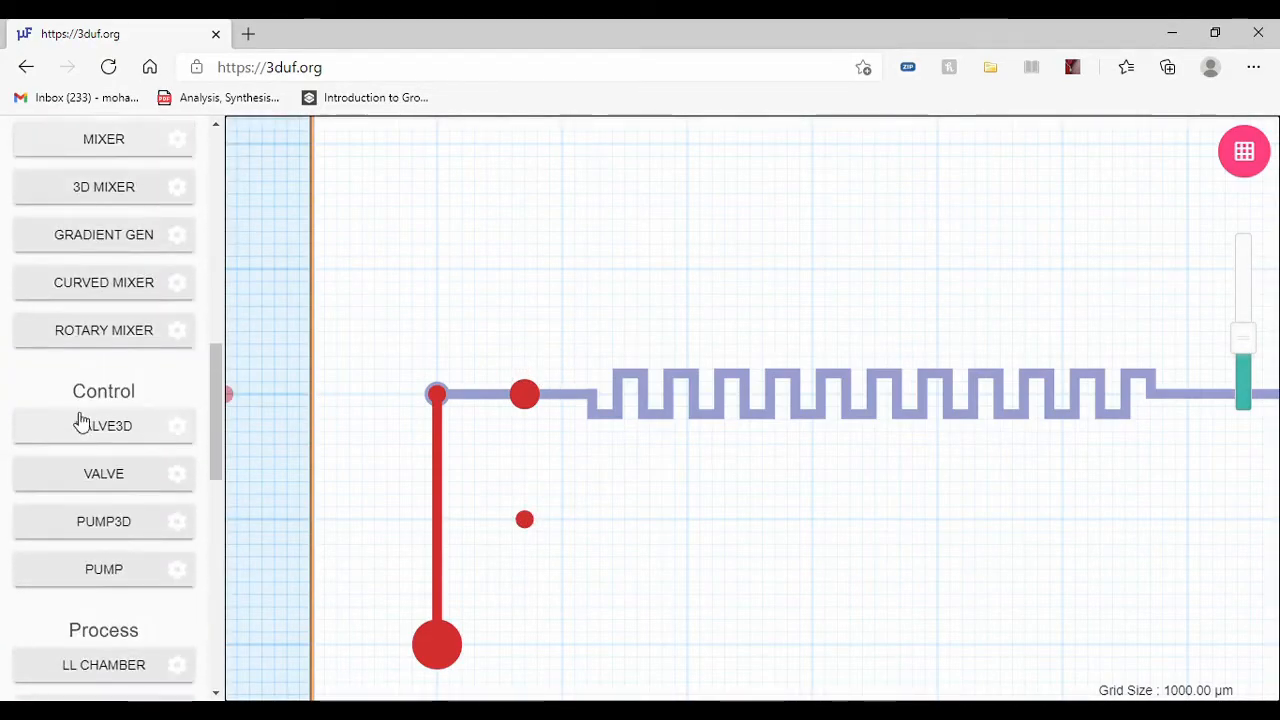
pyautogui.scroll(6, 66, 430)
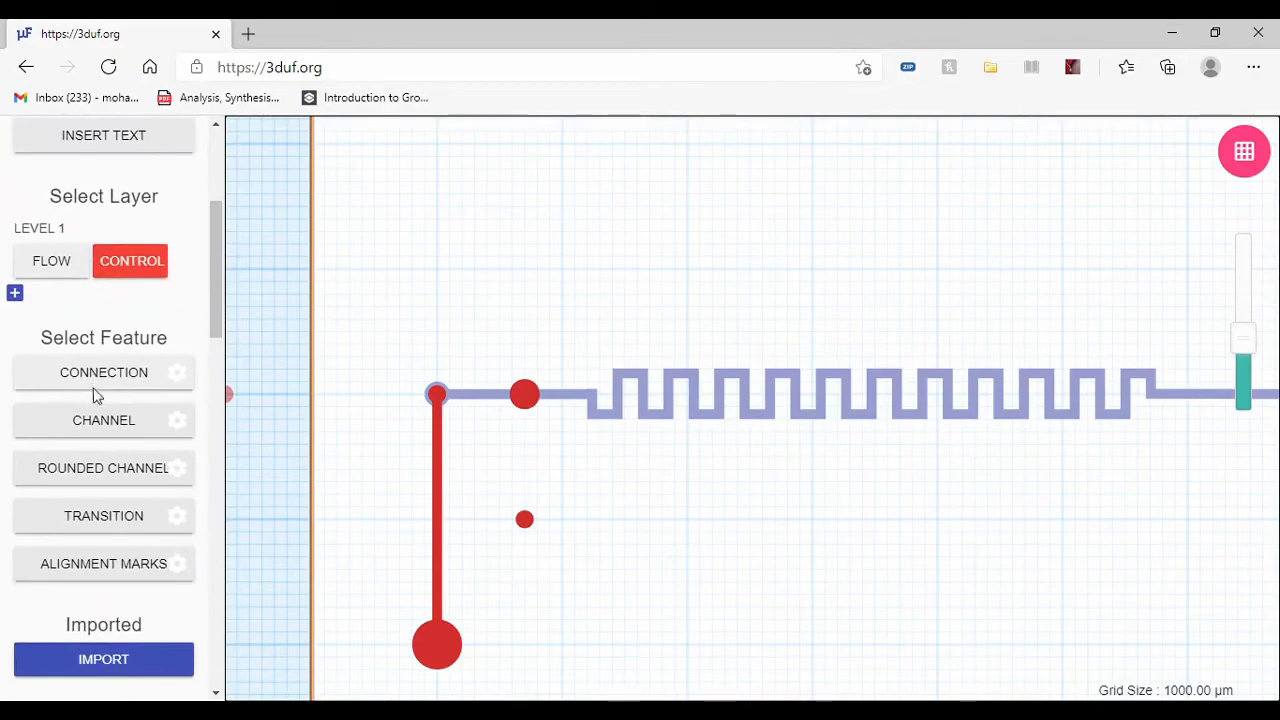
pyautogui.click(92, 384)
pyautogui.click(526, 399)
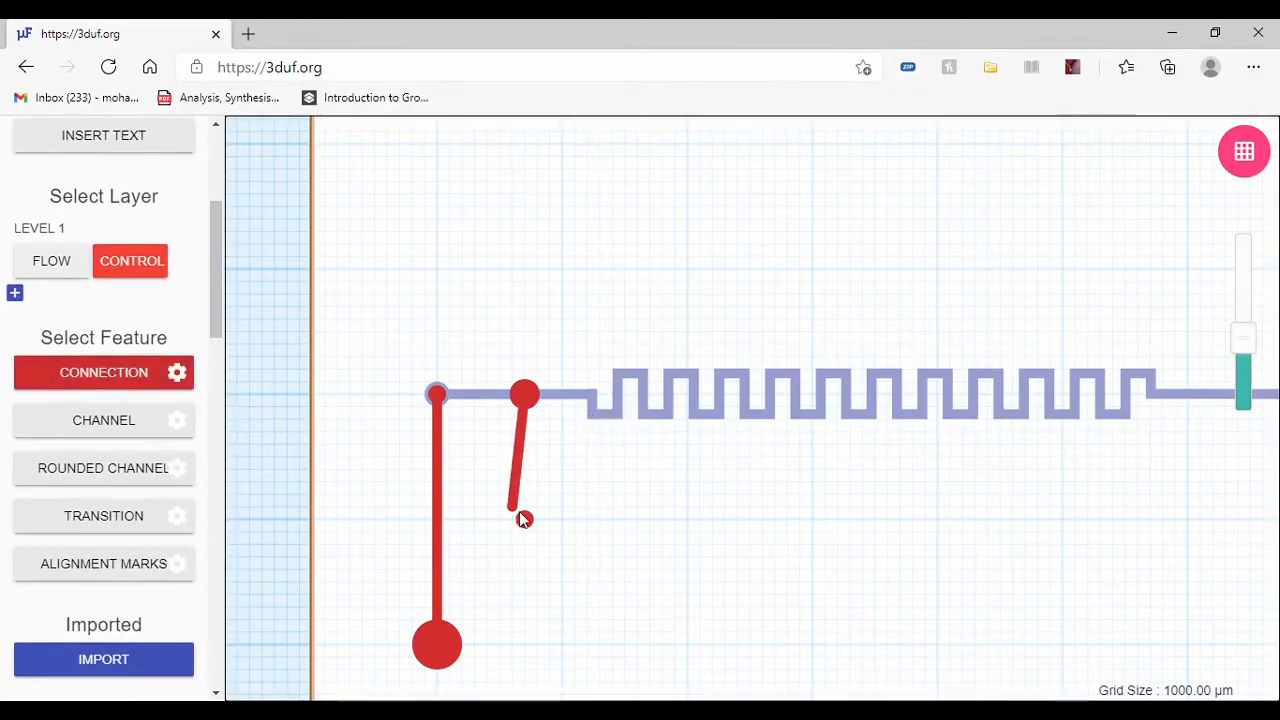
pyautogui.doubleClick(523, 525)
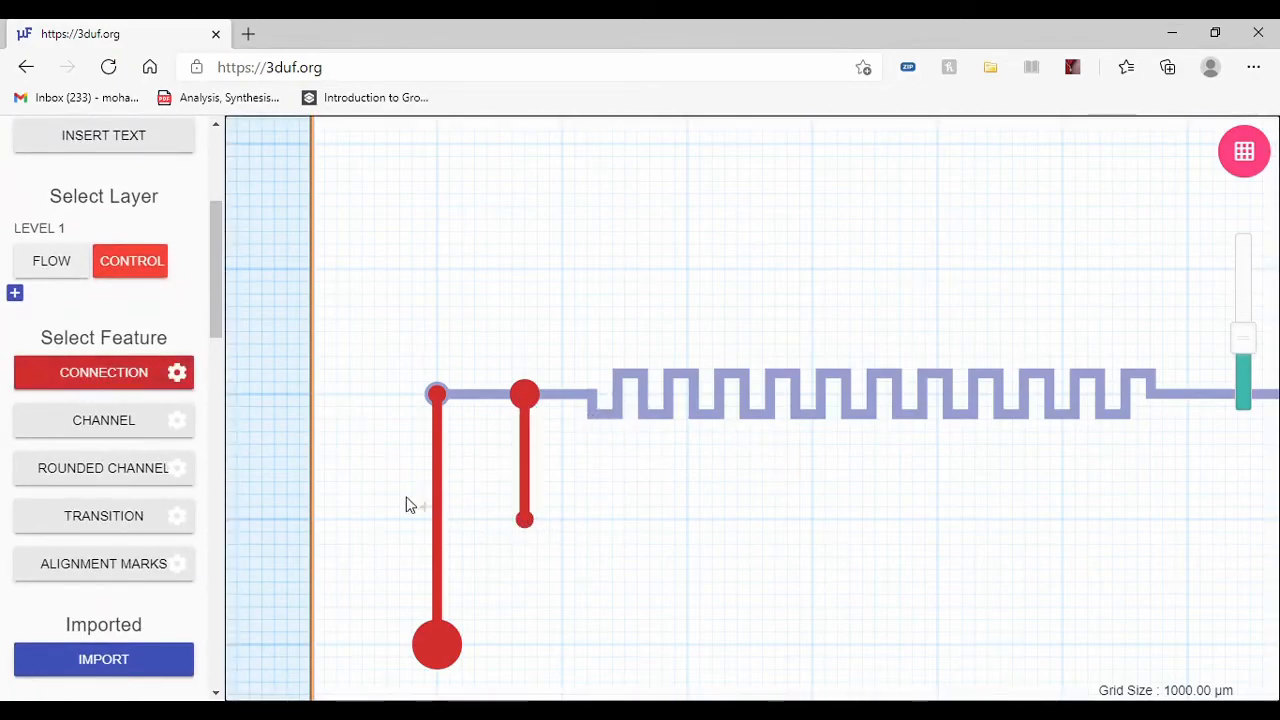
# Step: Look through the available distribution, control, process and mixing components, previewing Tree, Chamber, 3D Mixer and Mixer without placing any
pyautogui.scroll(-3, 399, 494)
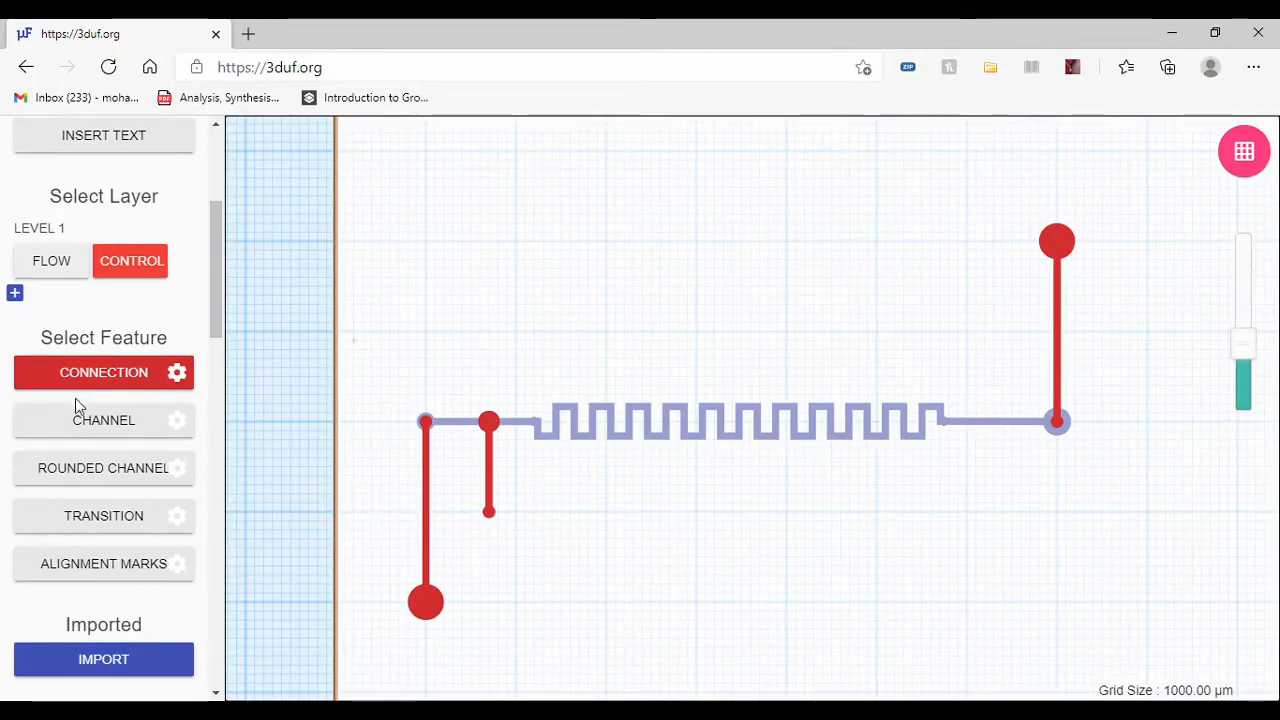
pyautogui.scroll(-6, 100, 420)
pyautogui.scroll(-6, 115, 490)
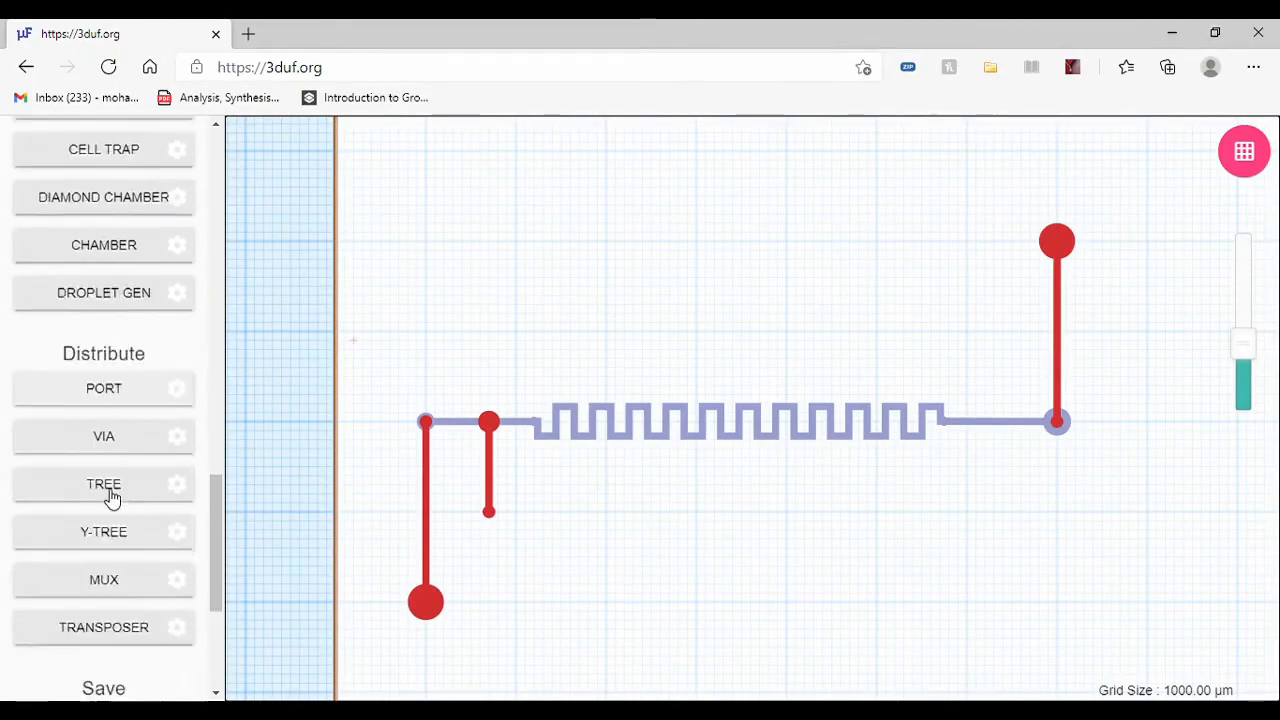
pyautogui.click(106, 436)
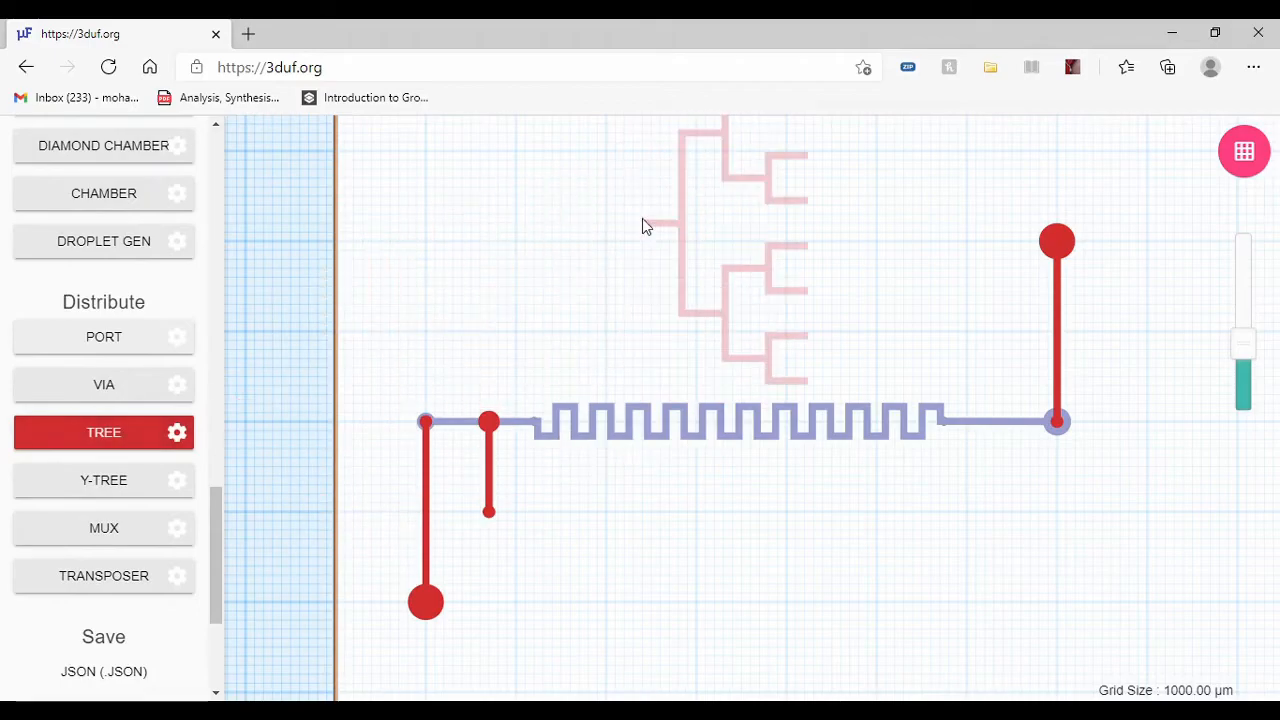
pyautogui.scroll(4, 120, 340)
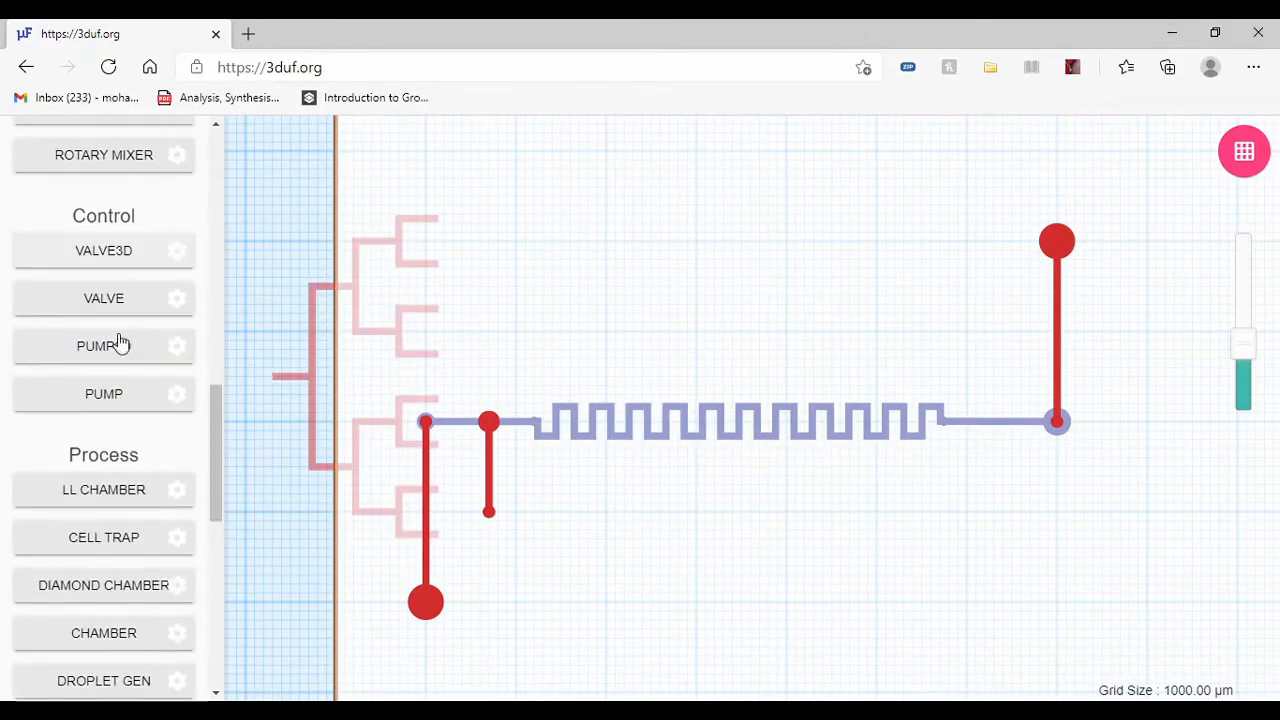
pyautogui.scroll(-1, 129, 534)
pyautogui.click(145, 535)
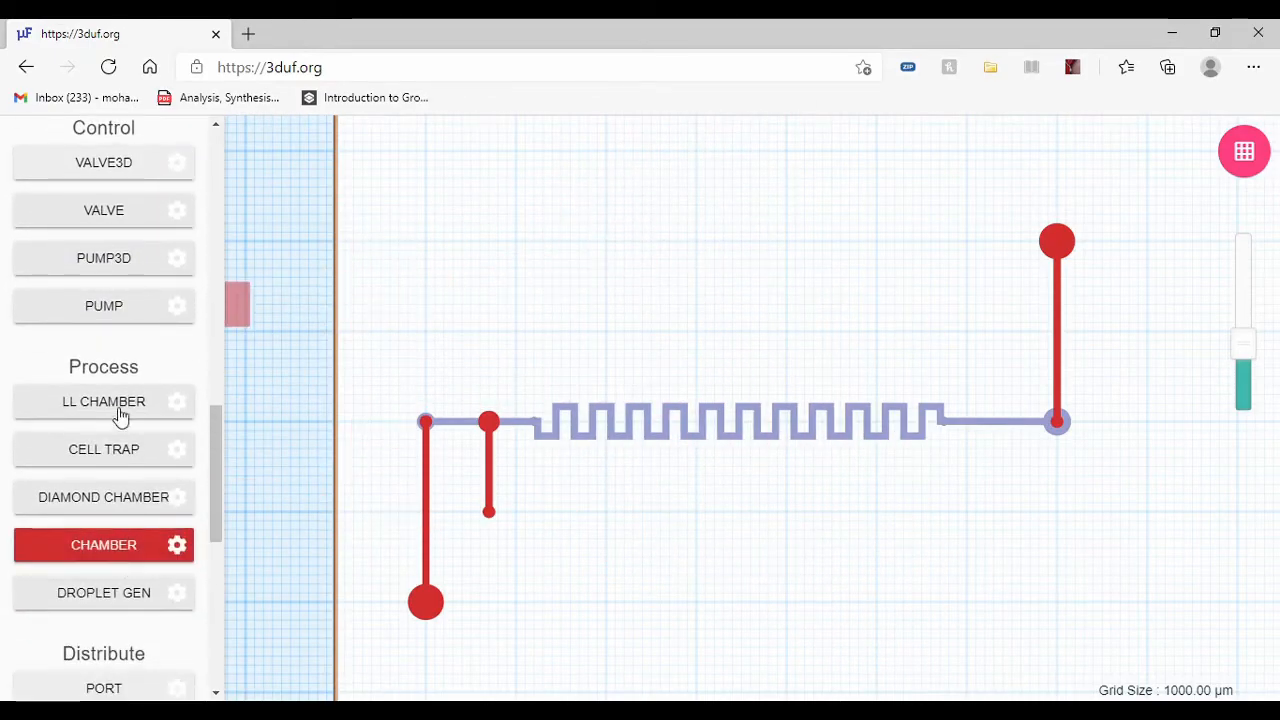
pyautogui.scroll(5, 110, 395)
pyautogui.scroll(2, 120, 390)
pyautogui.click(117, 378)
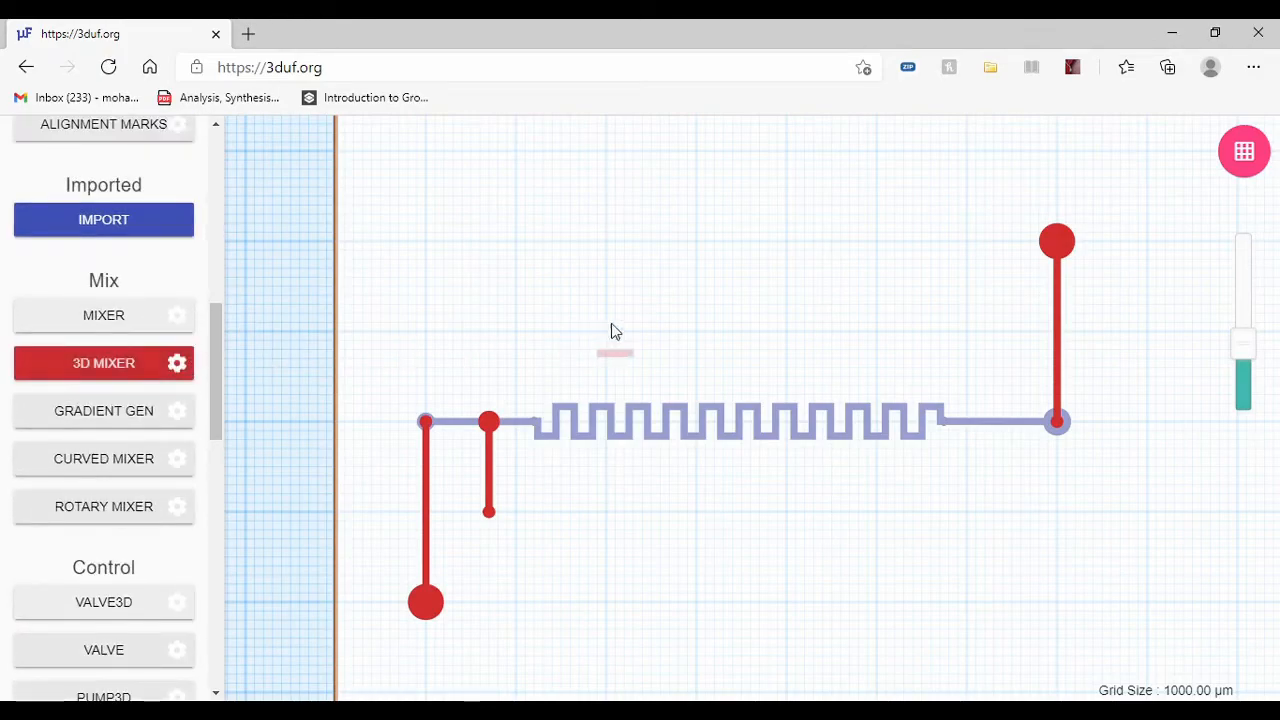
pyautogui.click(101, 328)
pyautogui.scroll(5, 108, 400)
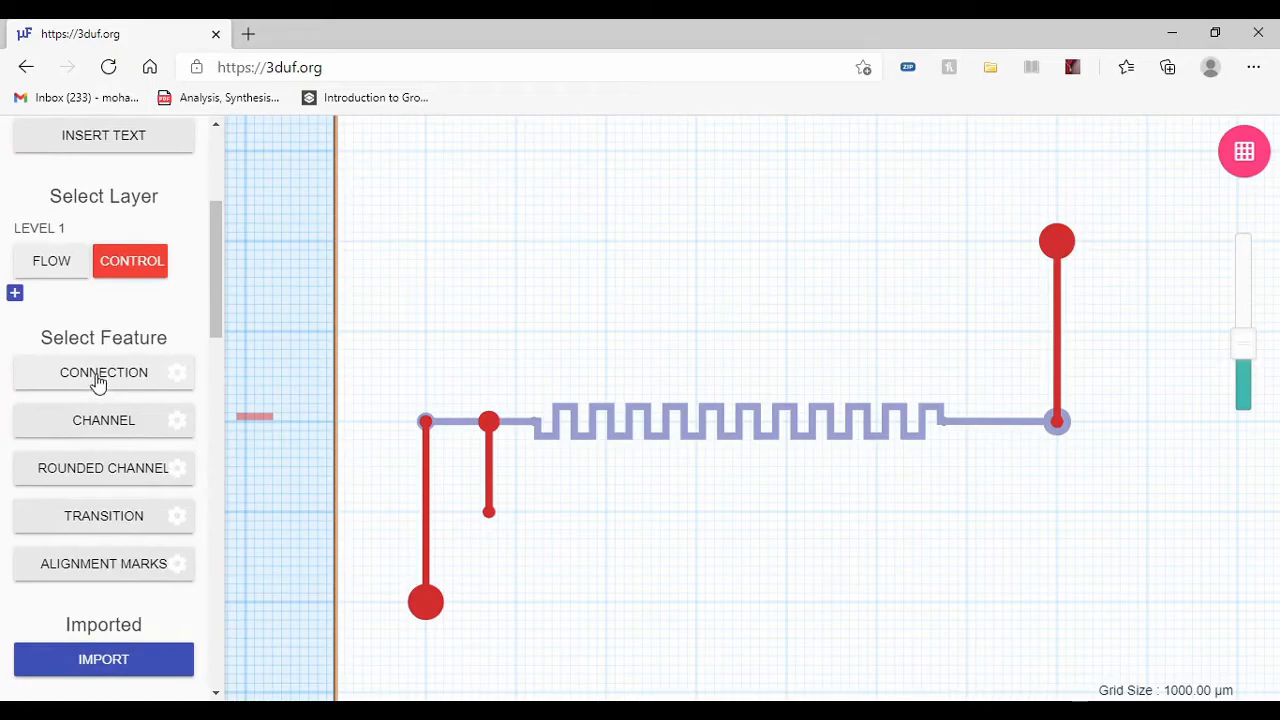
pyautogui.click(98, 380)
# Step: Make the flow layer active and compare the Channel and Connection tools, leaving Connection selected
pyautogui.click(42, 257)
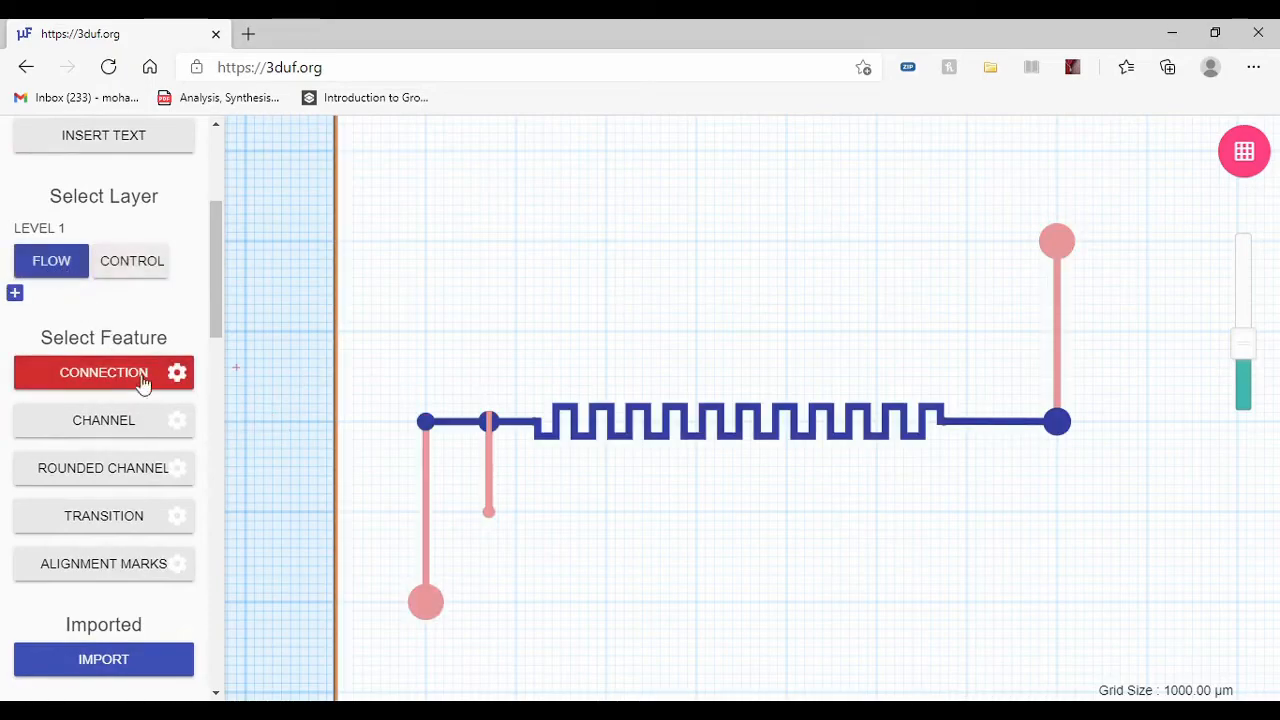
pyautogui.click(112, 420)
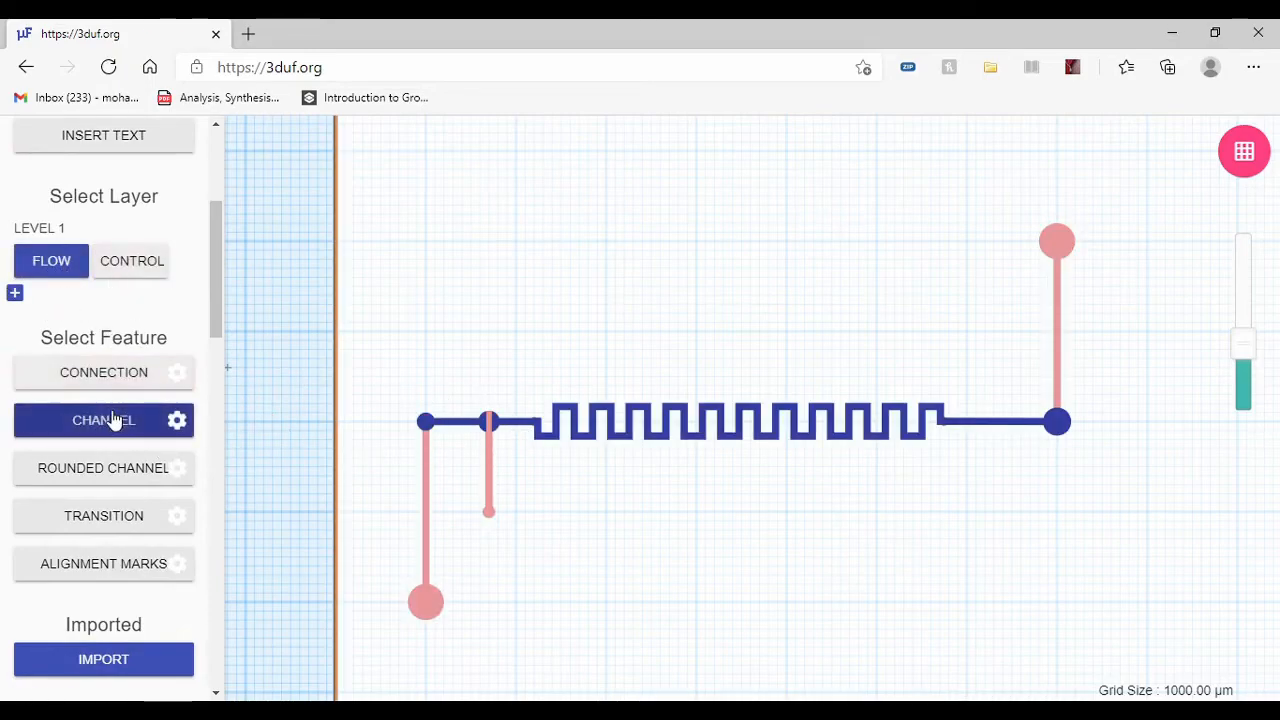
pyautogui.click(118, 372)
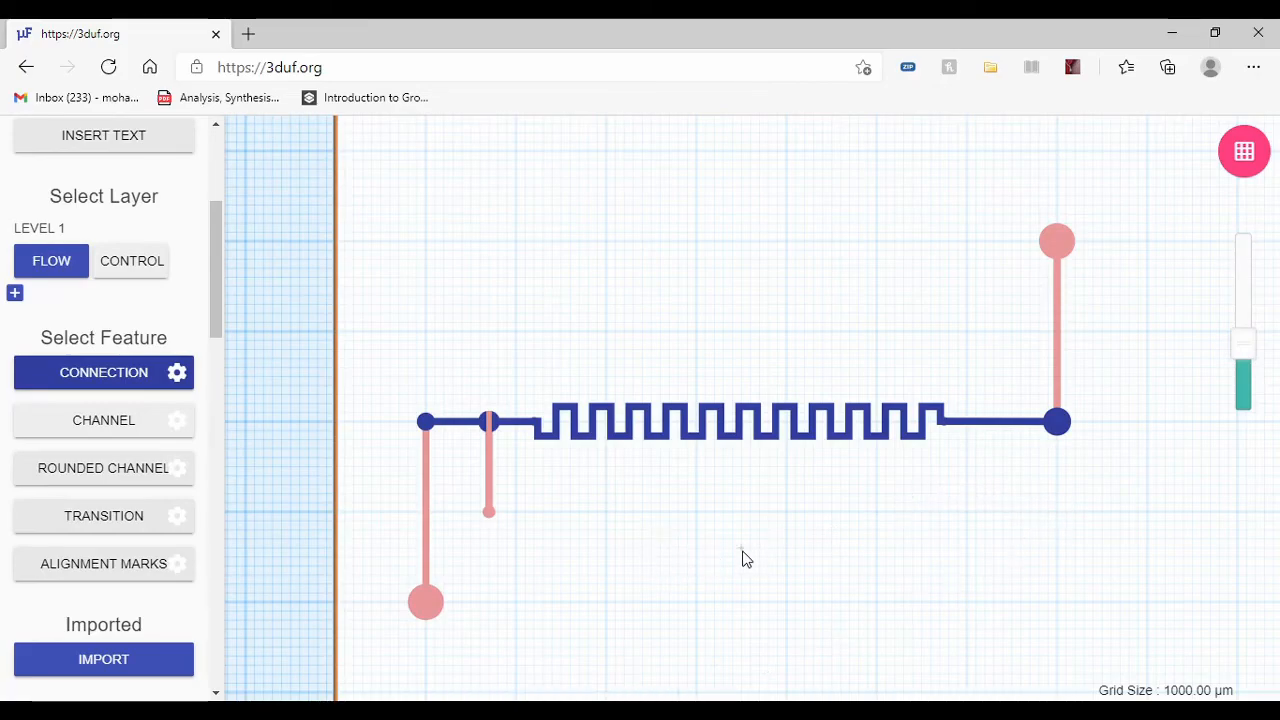
pyautogui.click(486, 510)
# Step: Export the finished device in the laser cutting, vector art and CNC SVG formats
pyautogui.scroll(-15, 136, 392)
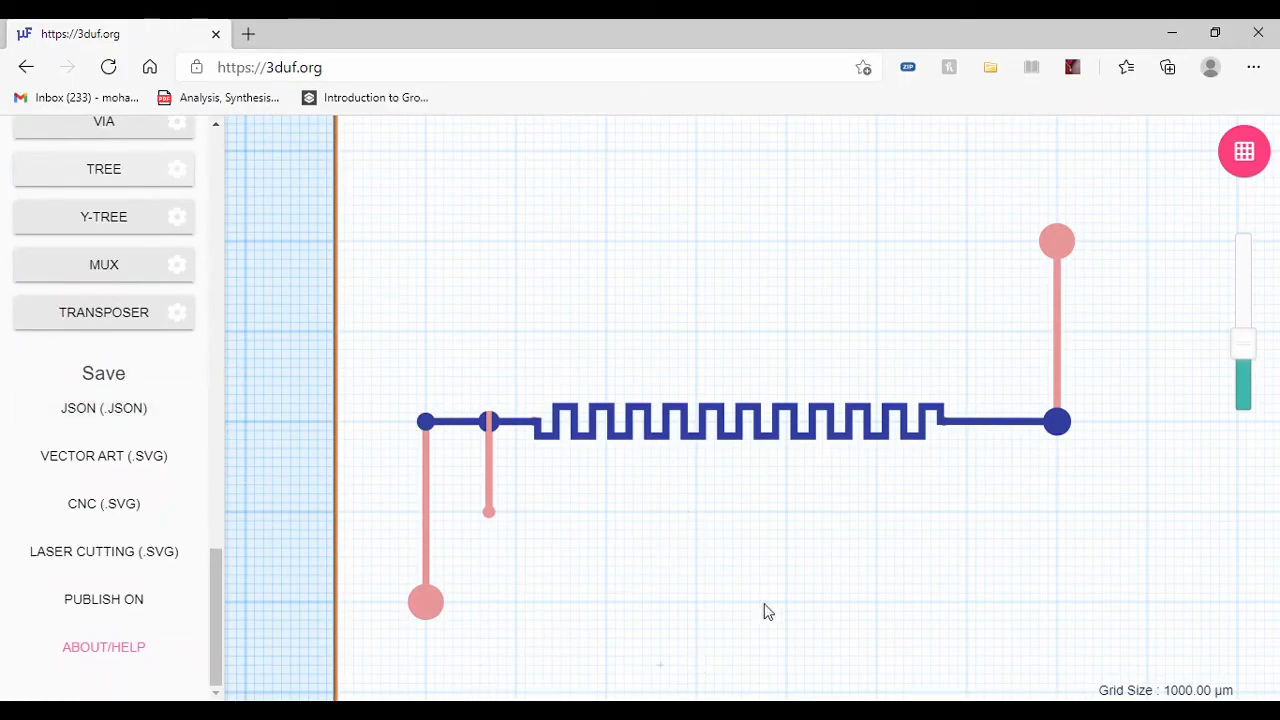
pyautogui.moveTo(121, 378); pyautogui.dragTo(78, 382)
pyautogui.doubleClick(103, 377)
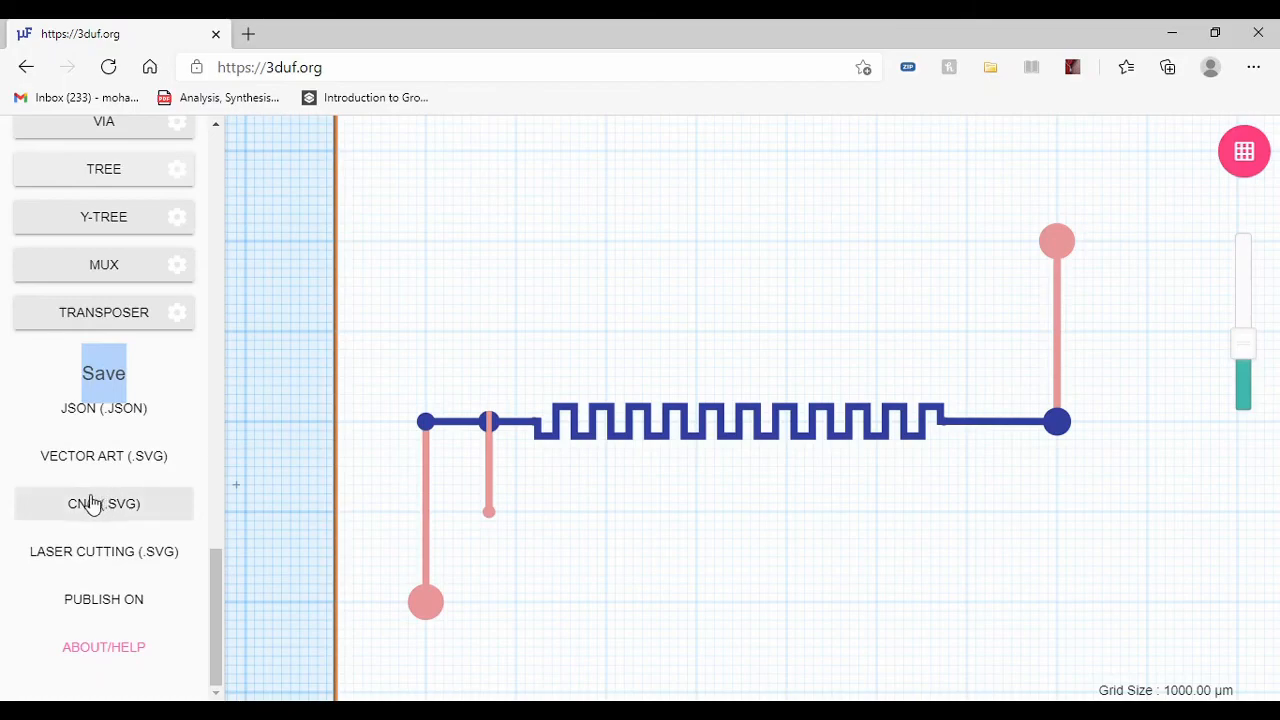
pyautogui.click(112, 562)
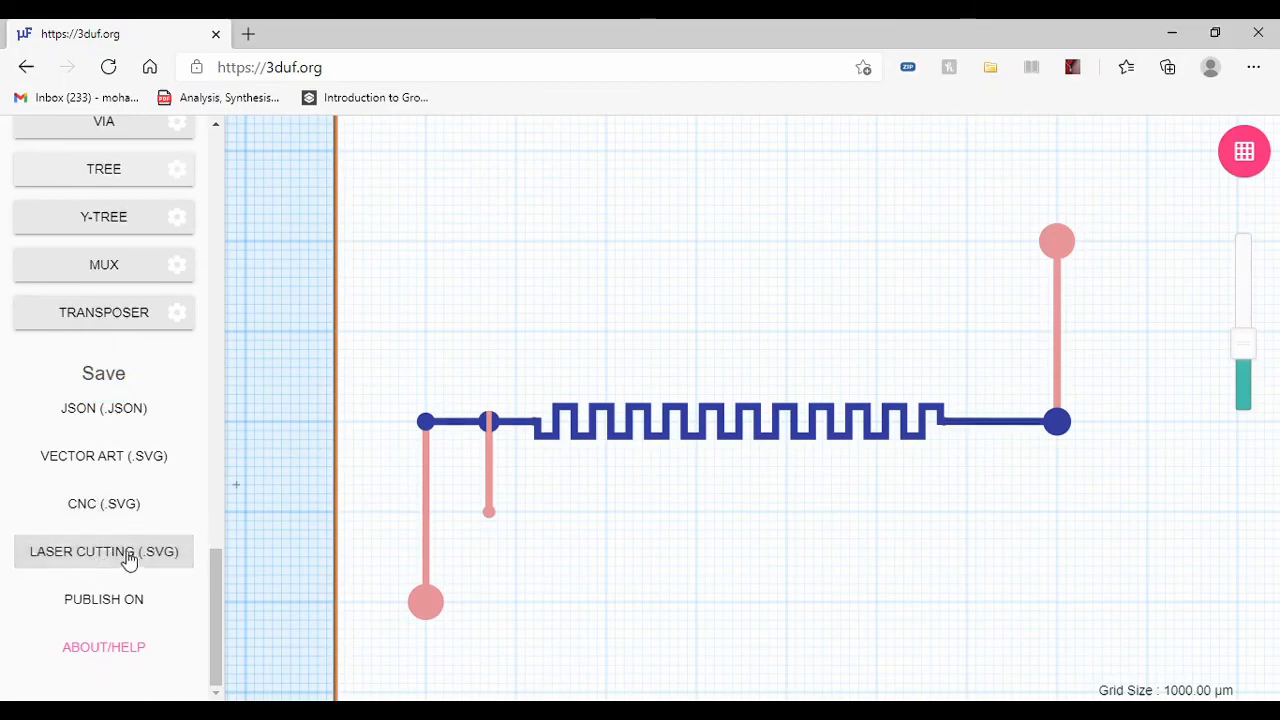
pyautogui.click(84, 462)
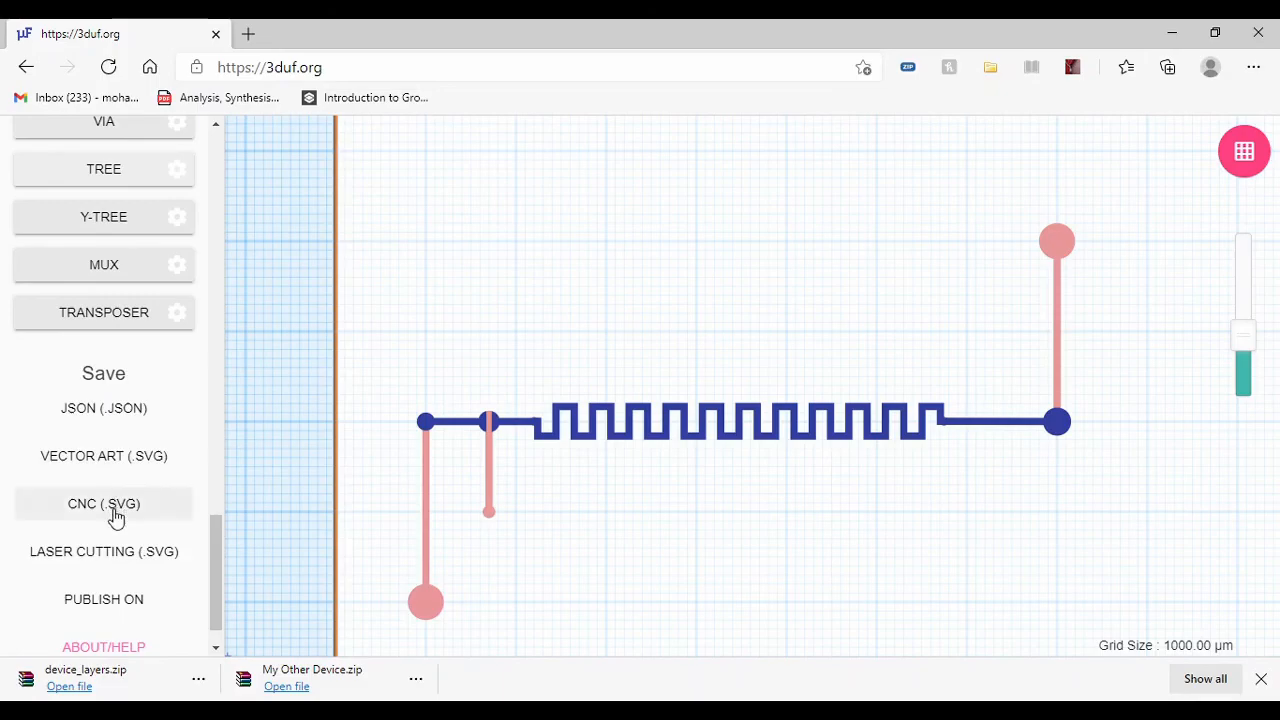
pyautogui.click(83, 508)
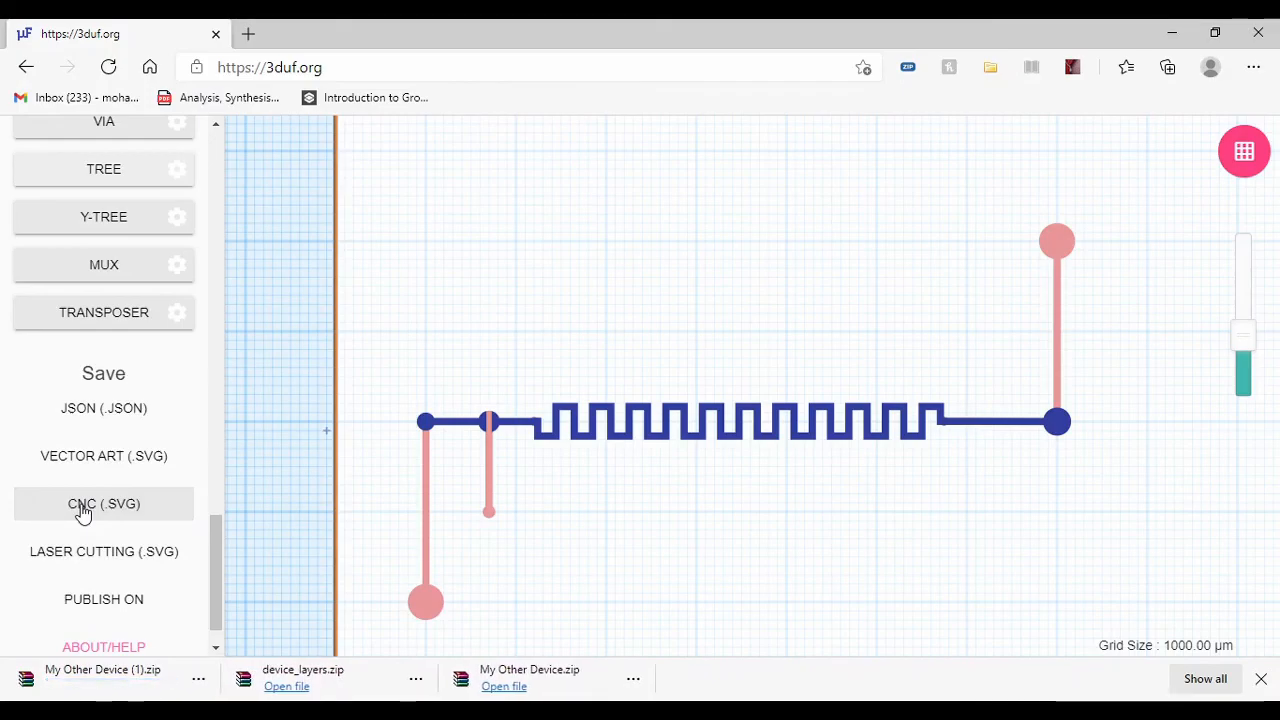